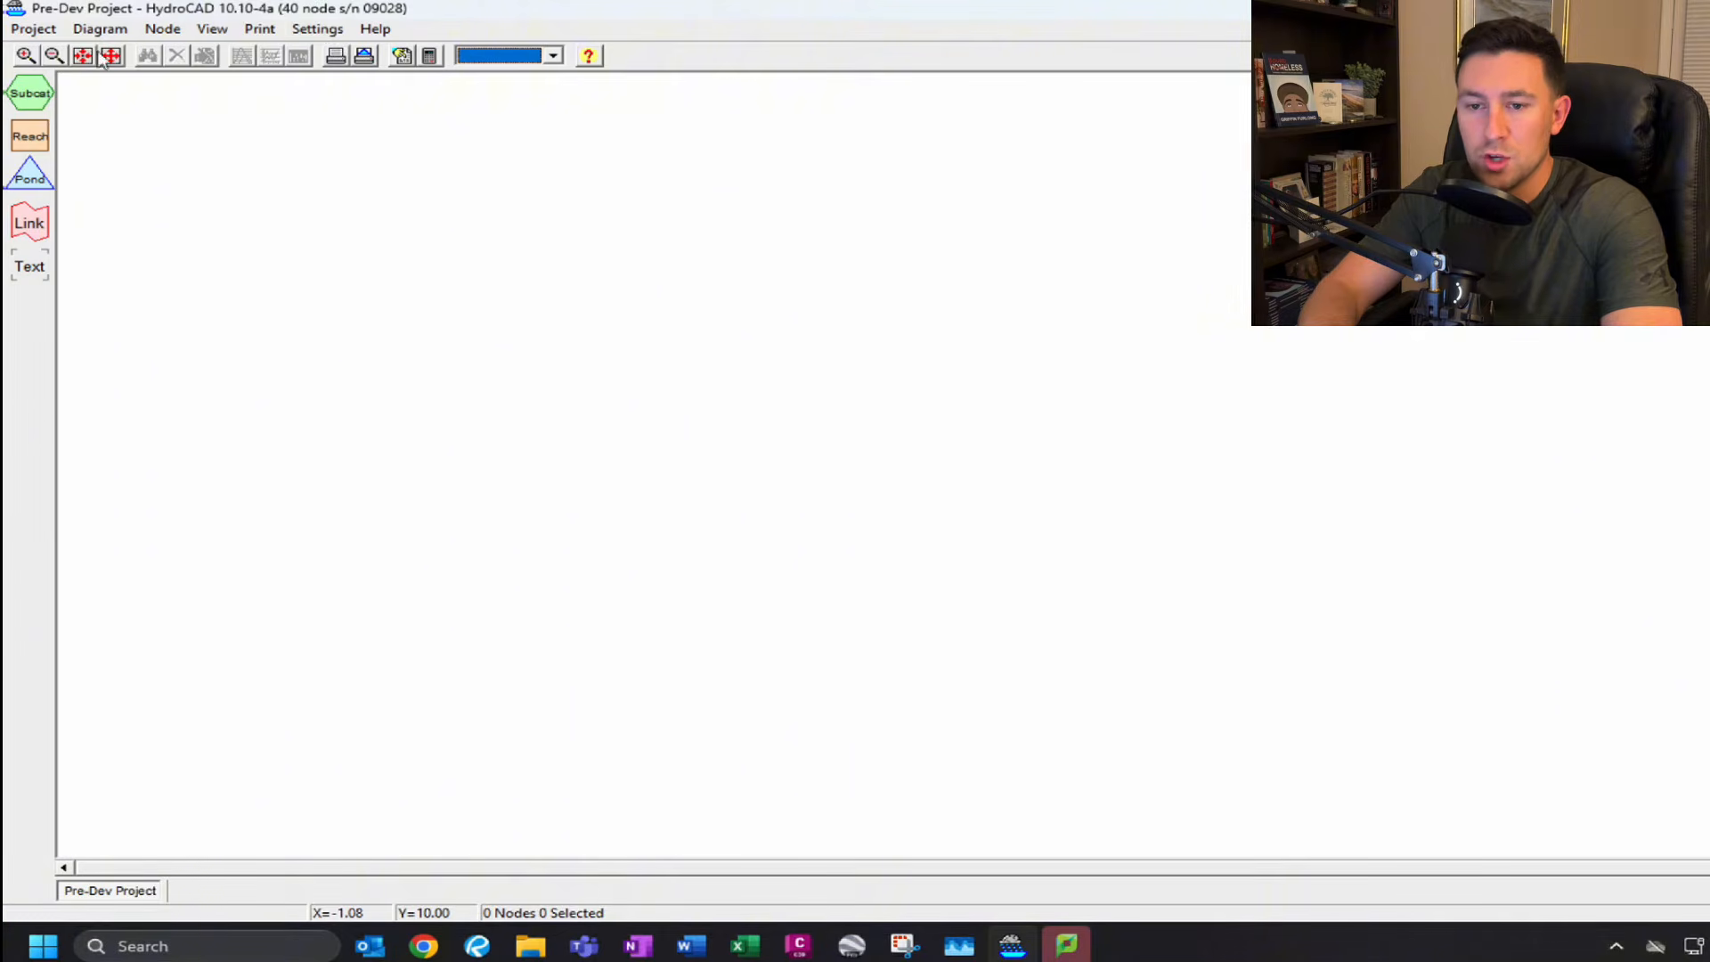
Open the calculation settings and check the runoff and reach routing method options.
click(308, 35)
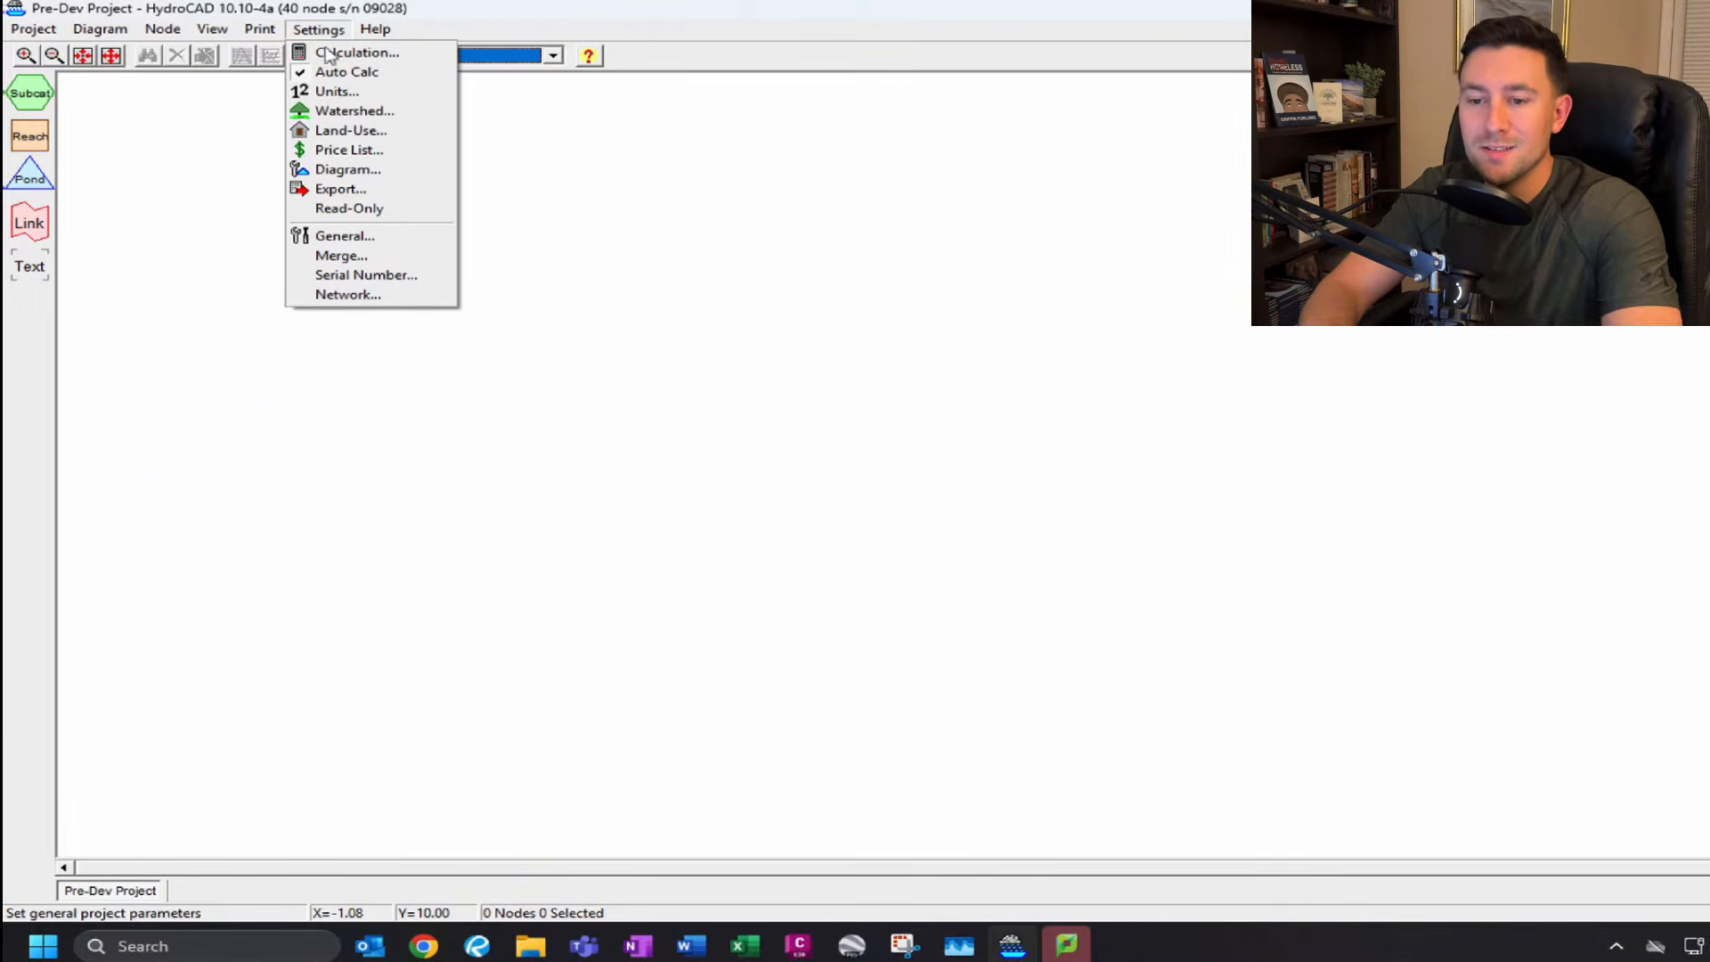
click(379, 59)
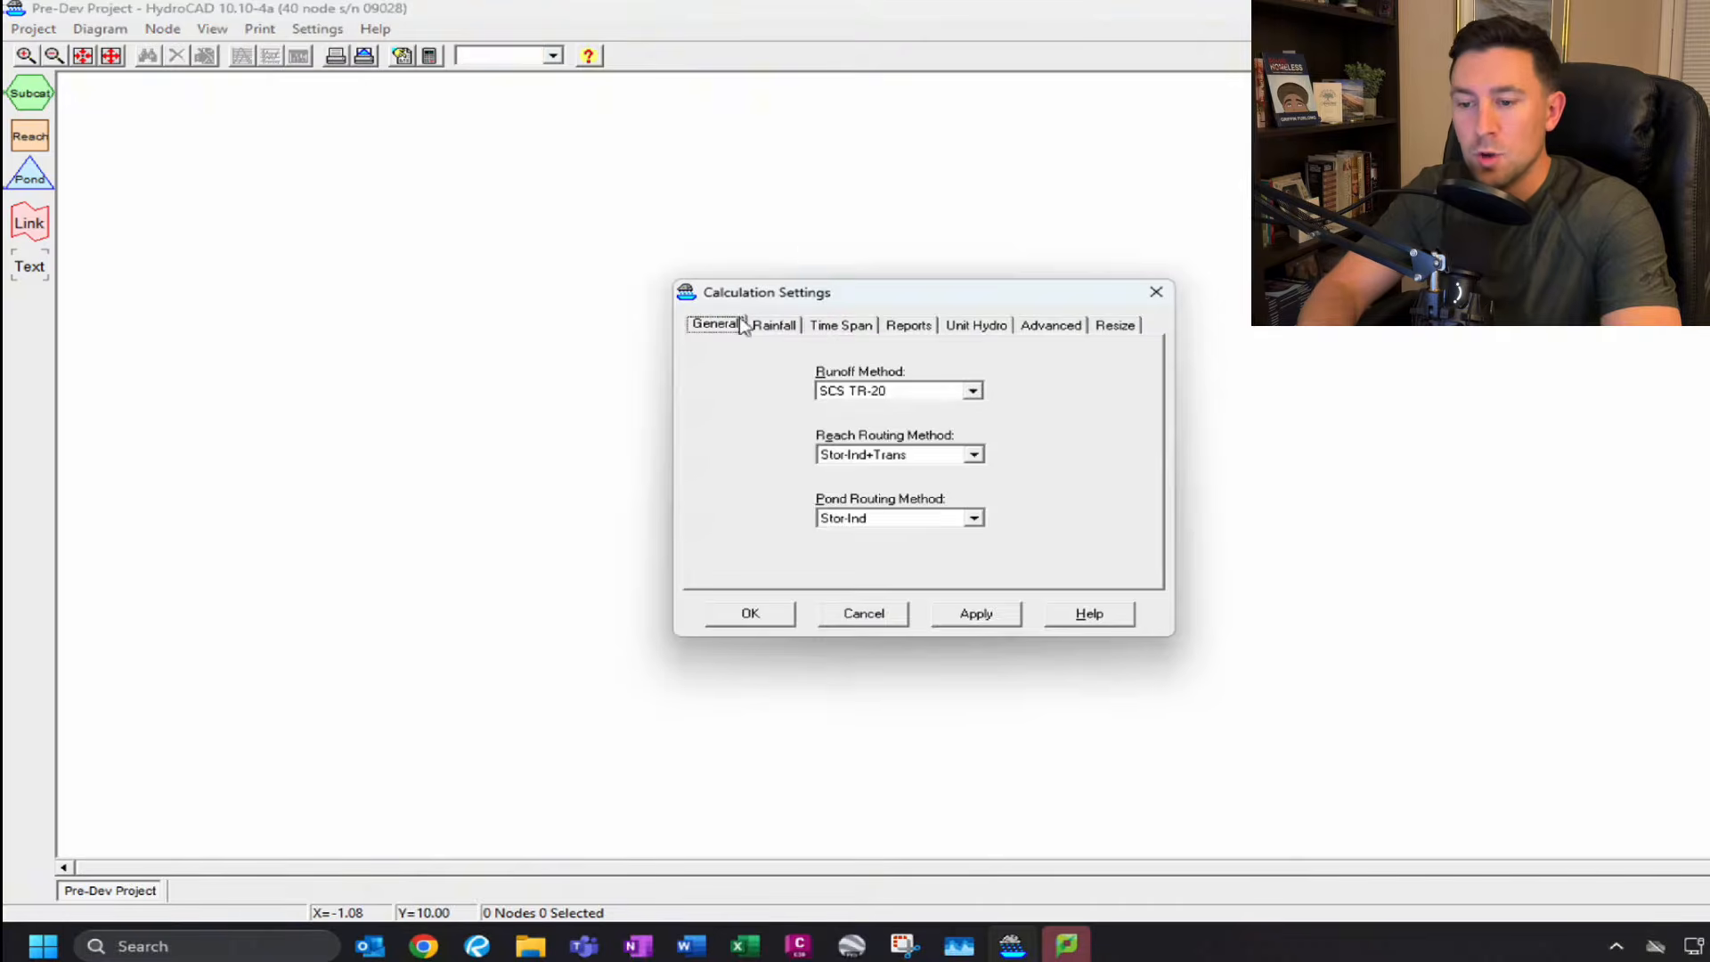
click(973, 392)
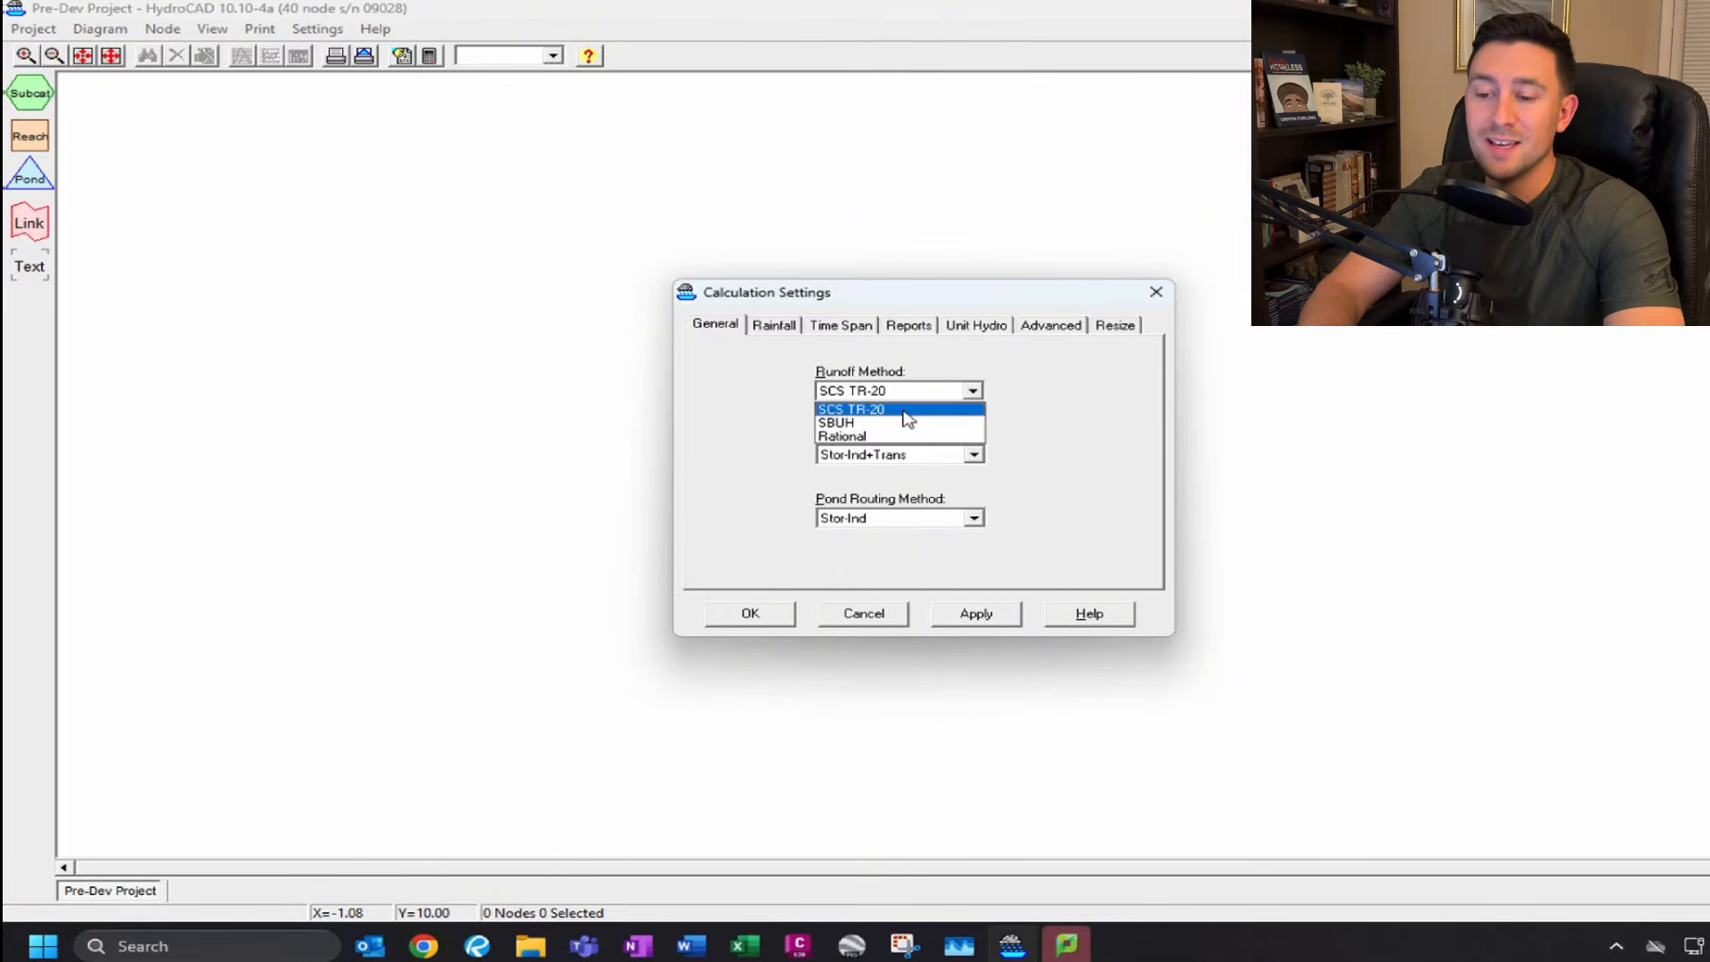
click(1029, 395)
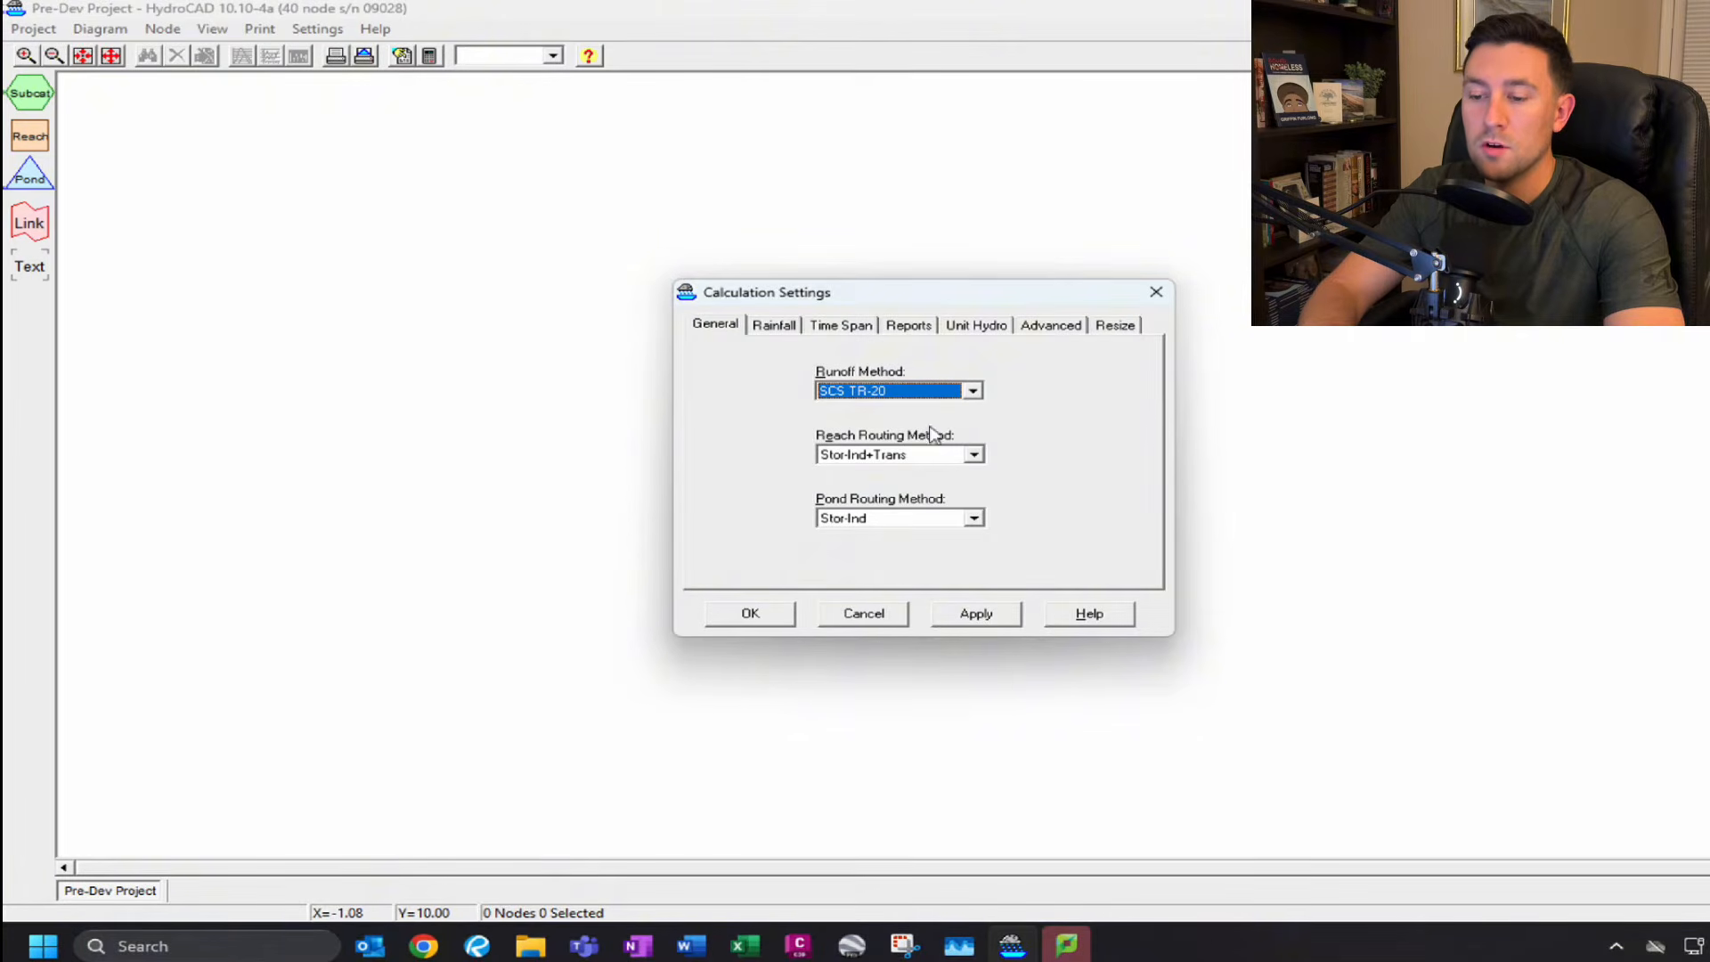
click(973, 456)
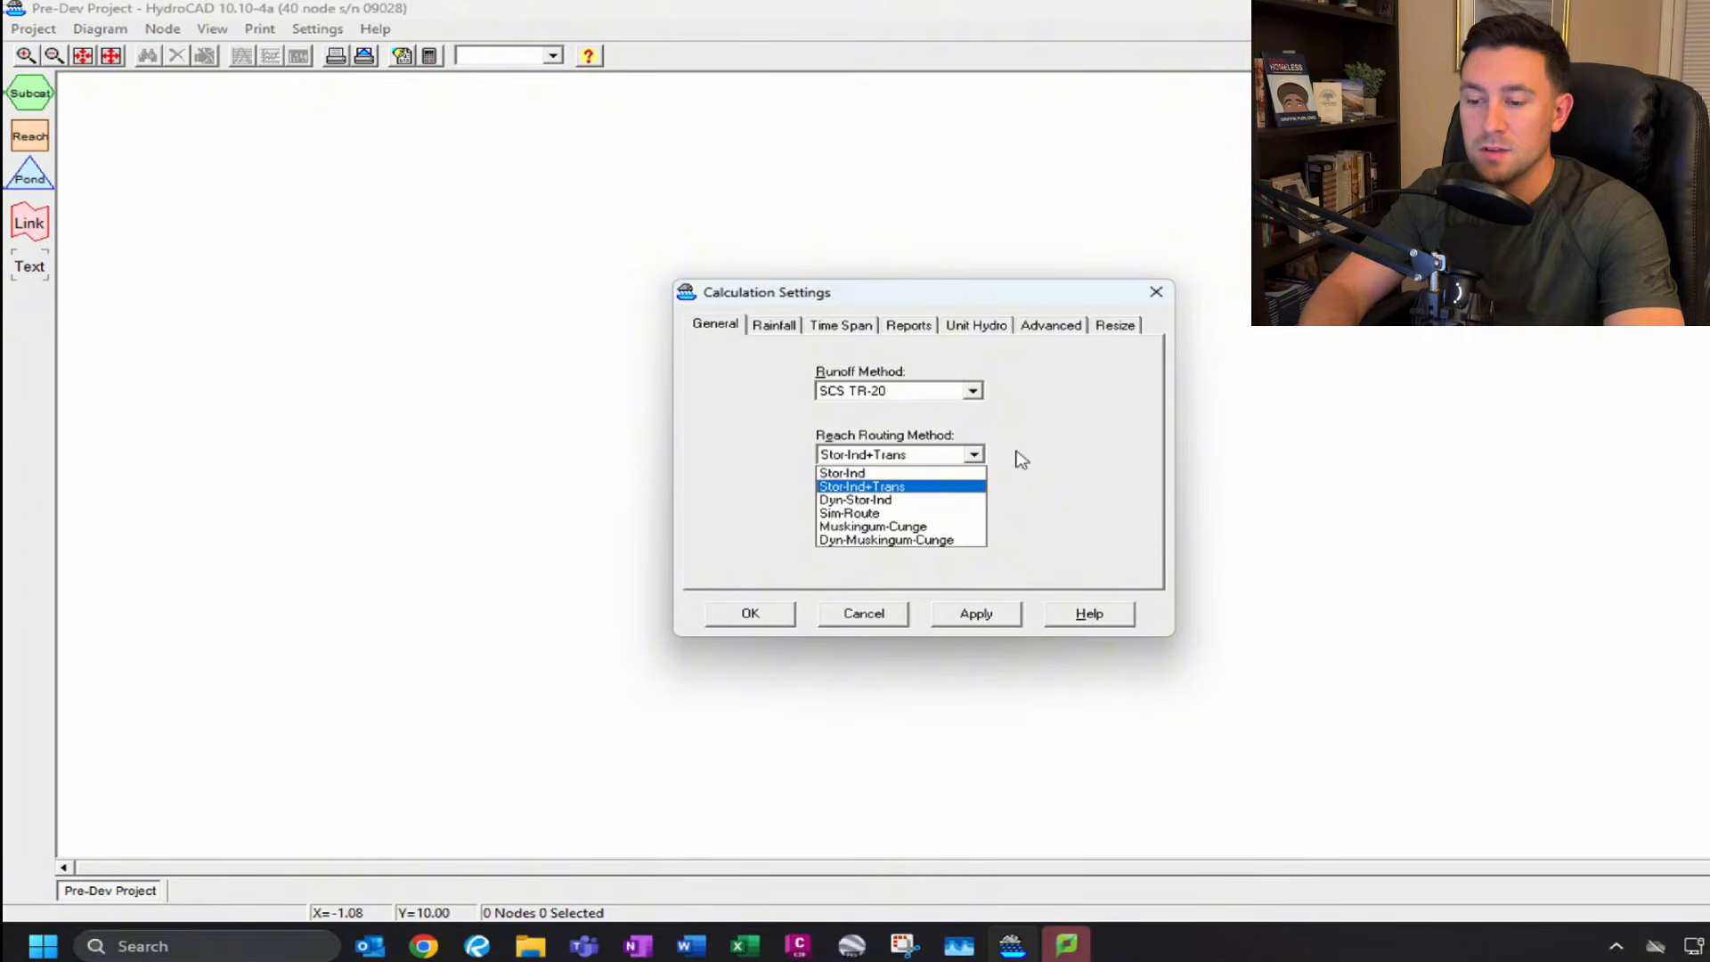
Set the rainfall storm type to Type II FL 24-hr.
click(774, 325)
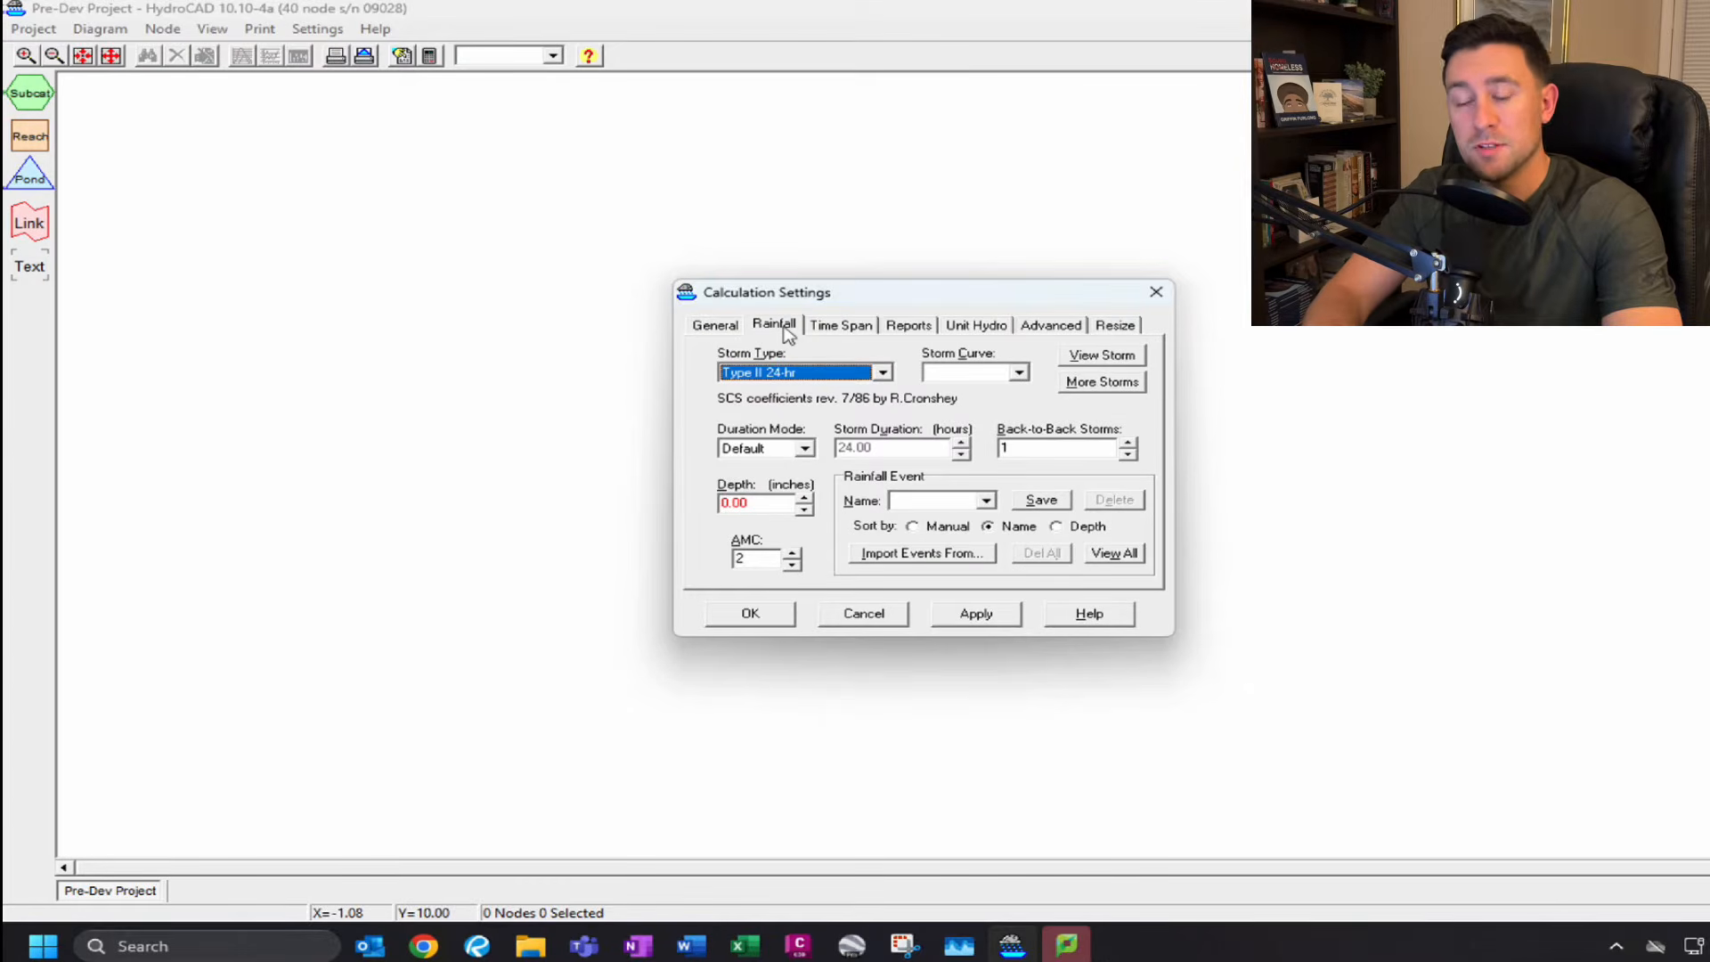
click(881, 373)
mouse_move(884, 543)
mouse_down()
mouse_move(881, 442)
mouse_move(906, 409)
mouse_move(884, 448)
mouse_move(882, 547)
mouse_up()
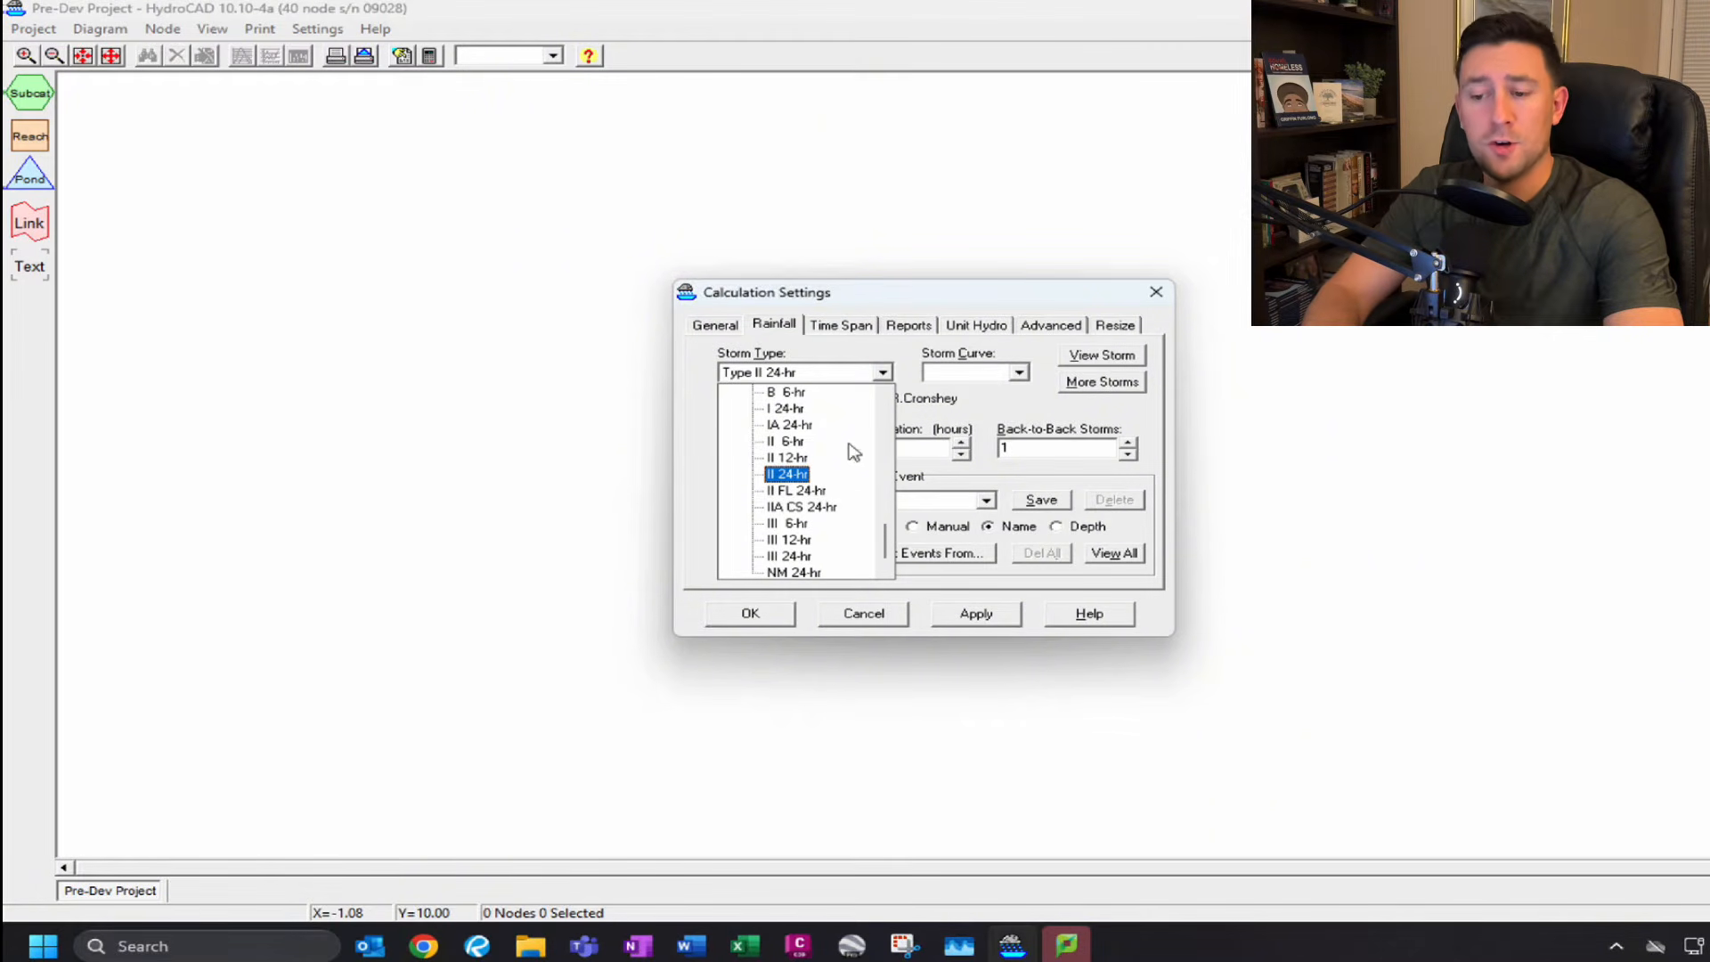
click(822, 493)
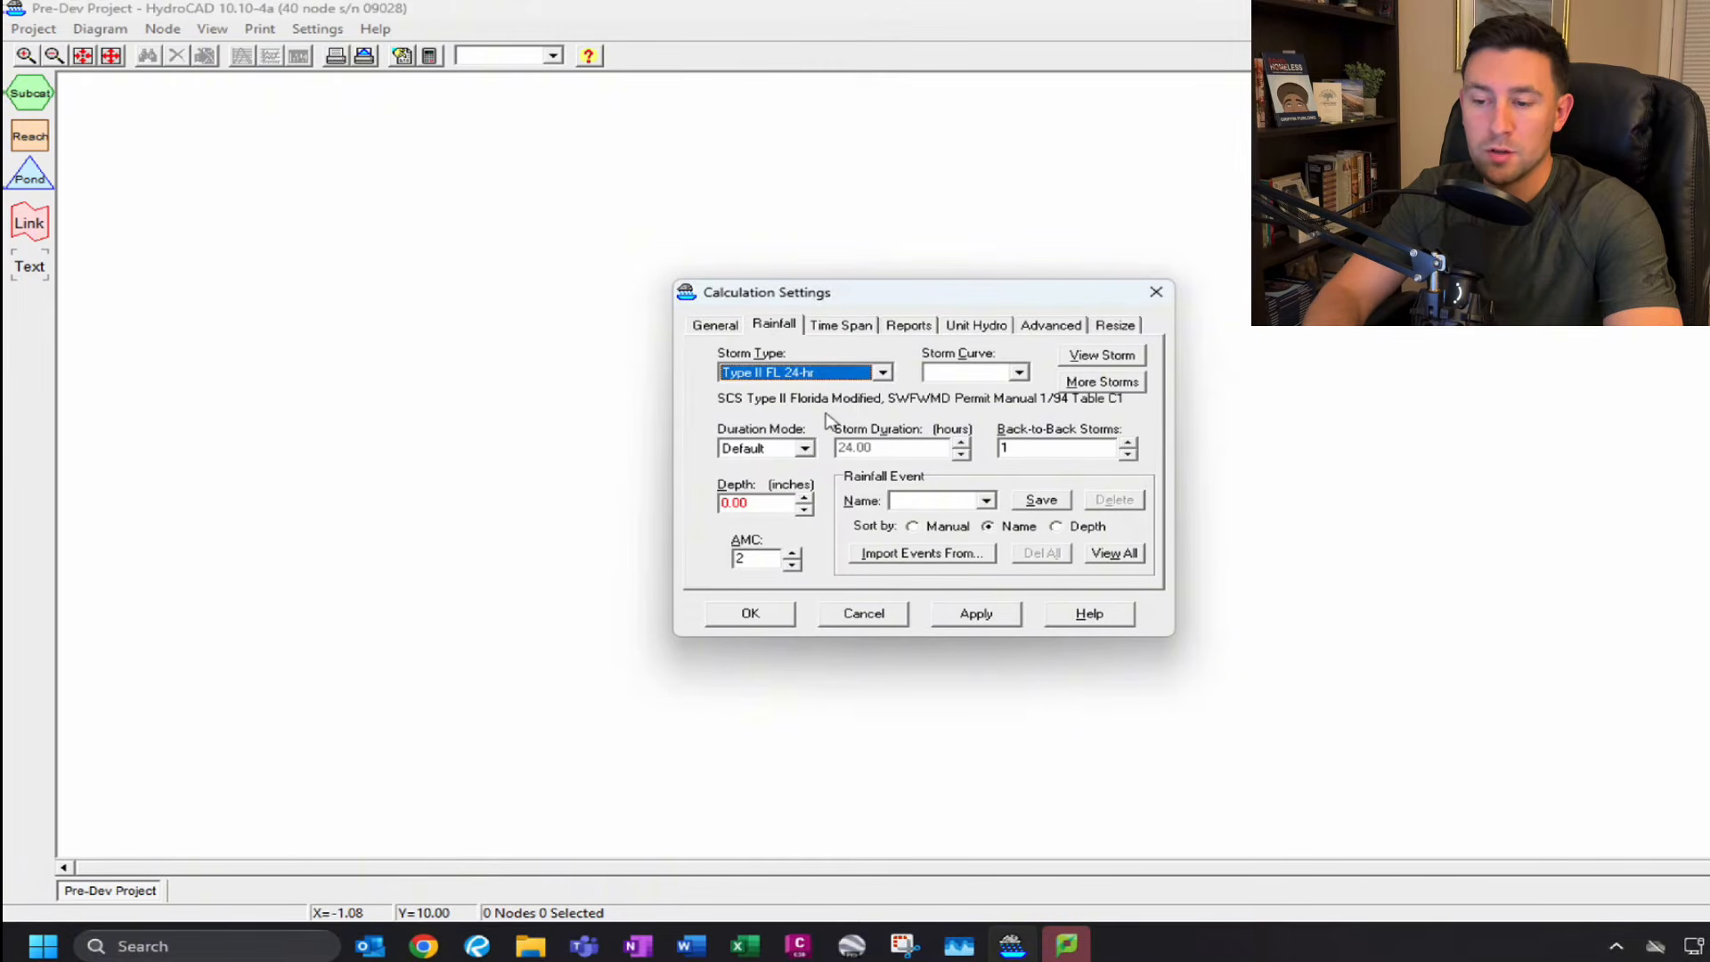
Name the rainfall event 25YR-24HR.
drag(768, 508, 687, 500)
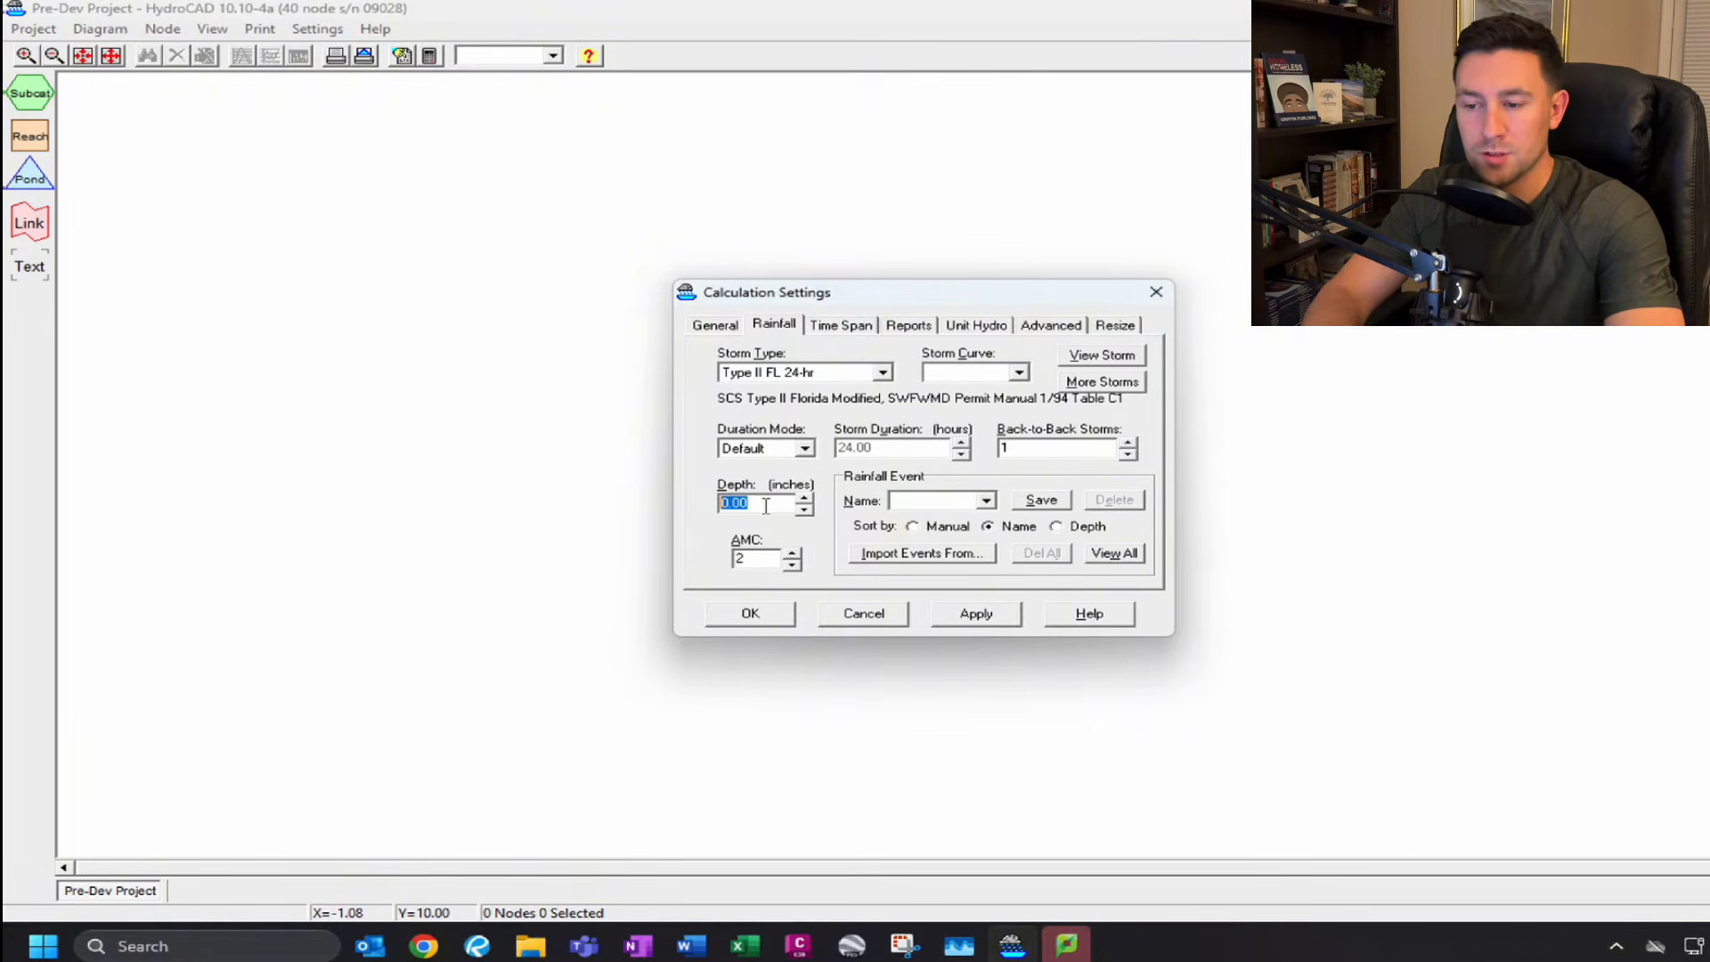
click(923, 500)
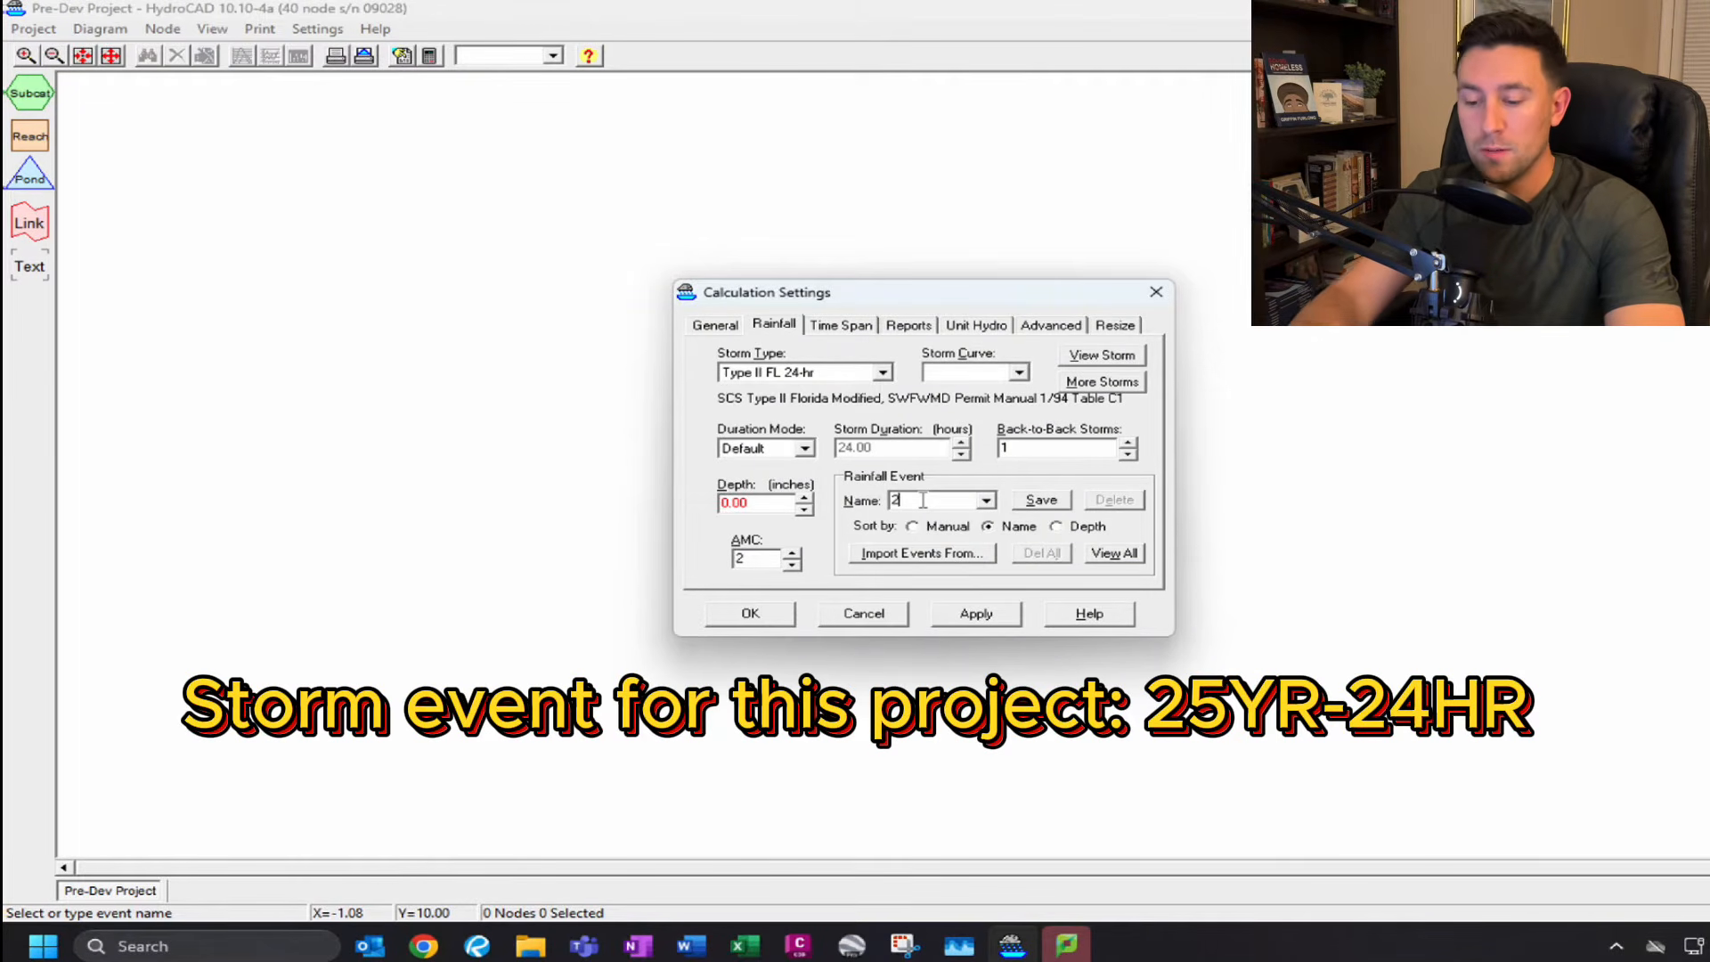
text(25YR-24HR)
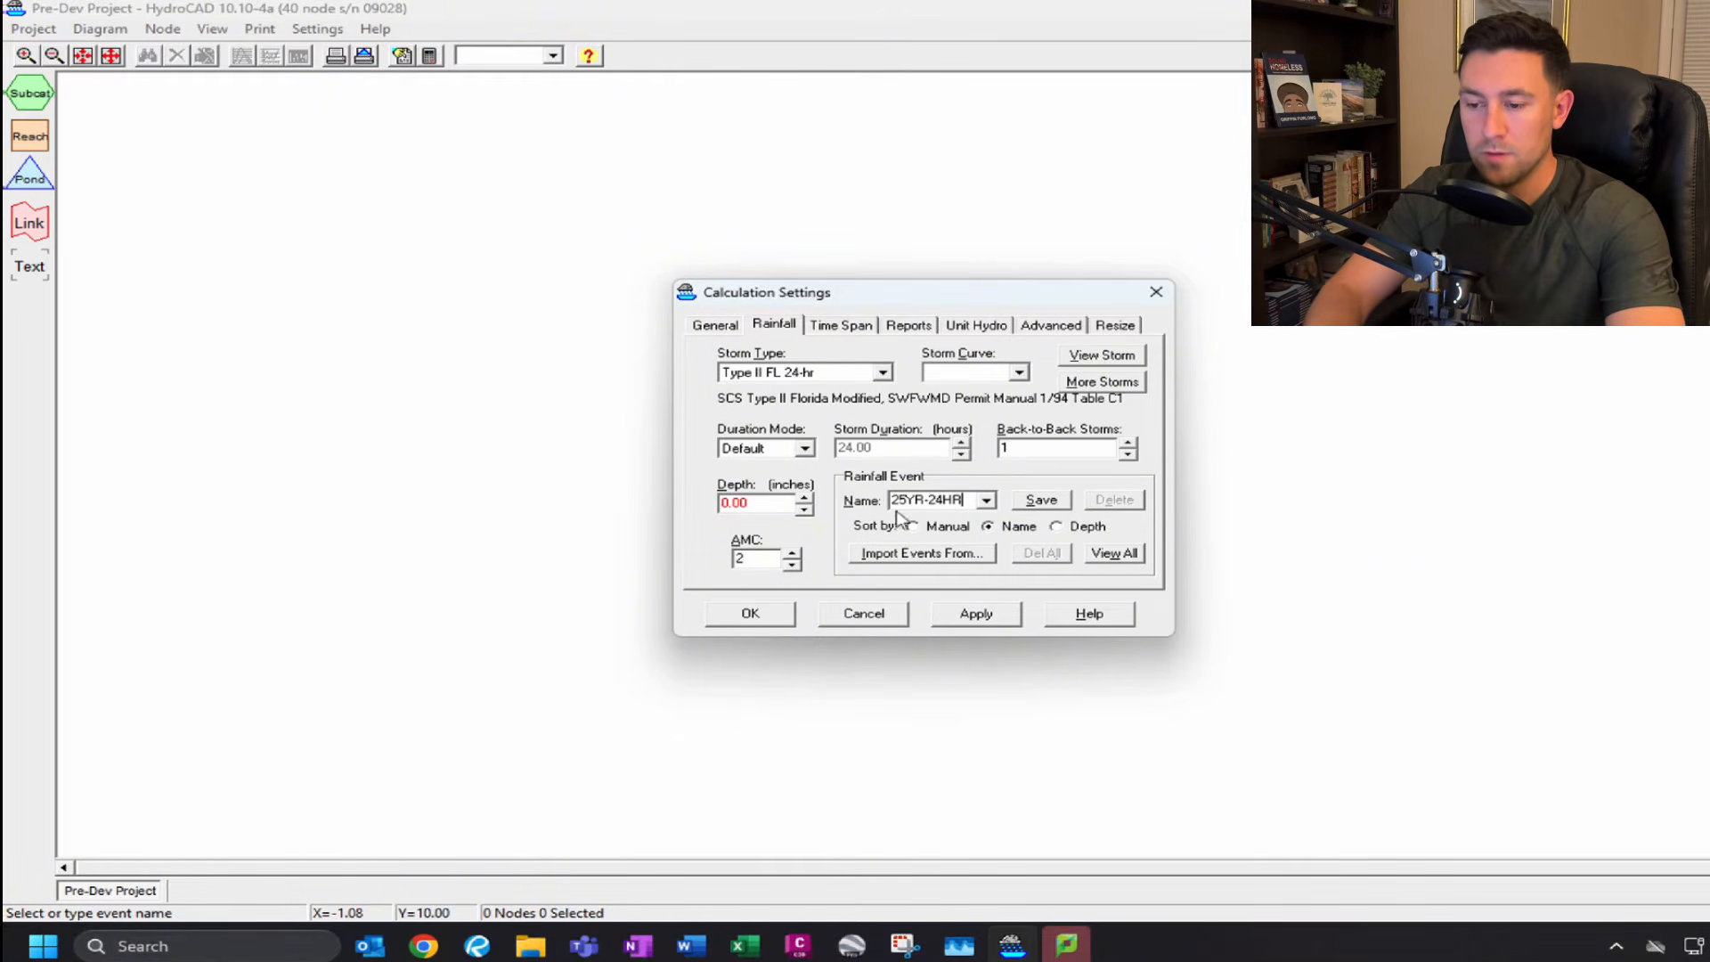
click(1042, 500)
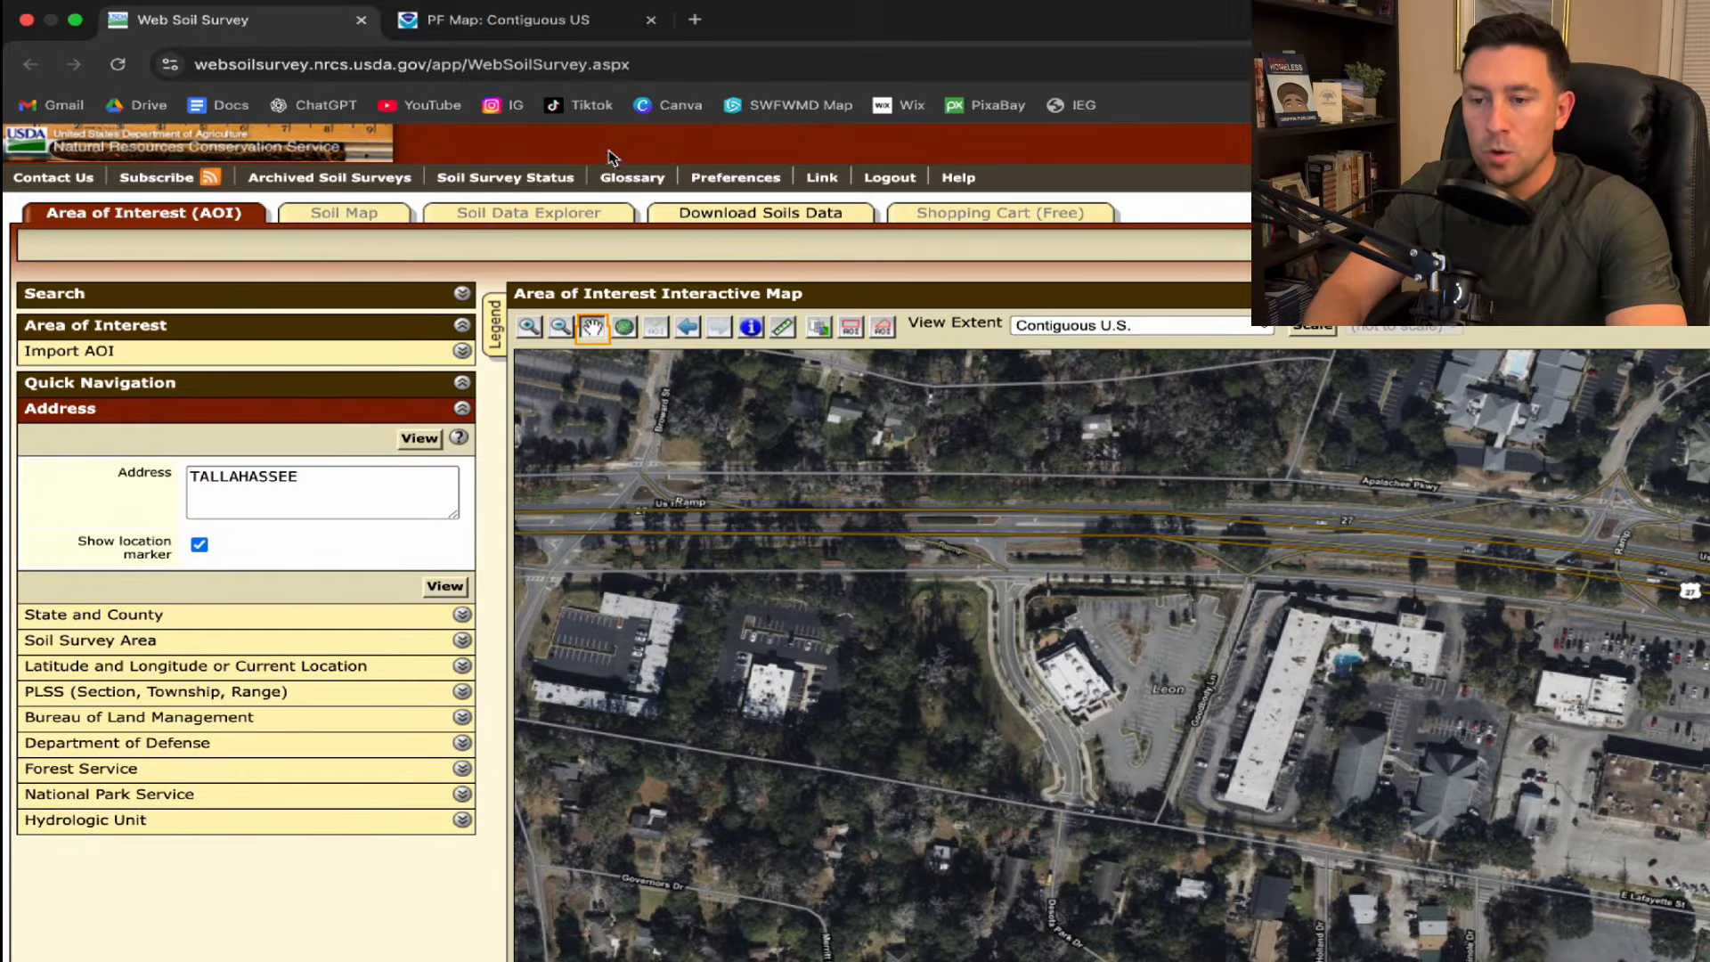
Place the NOAA map crosshair on the site and examine the precipitation frequency estimates table.
click(523, 25)
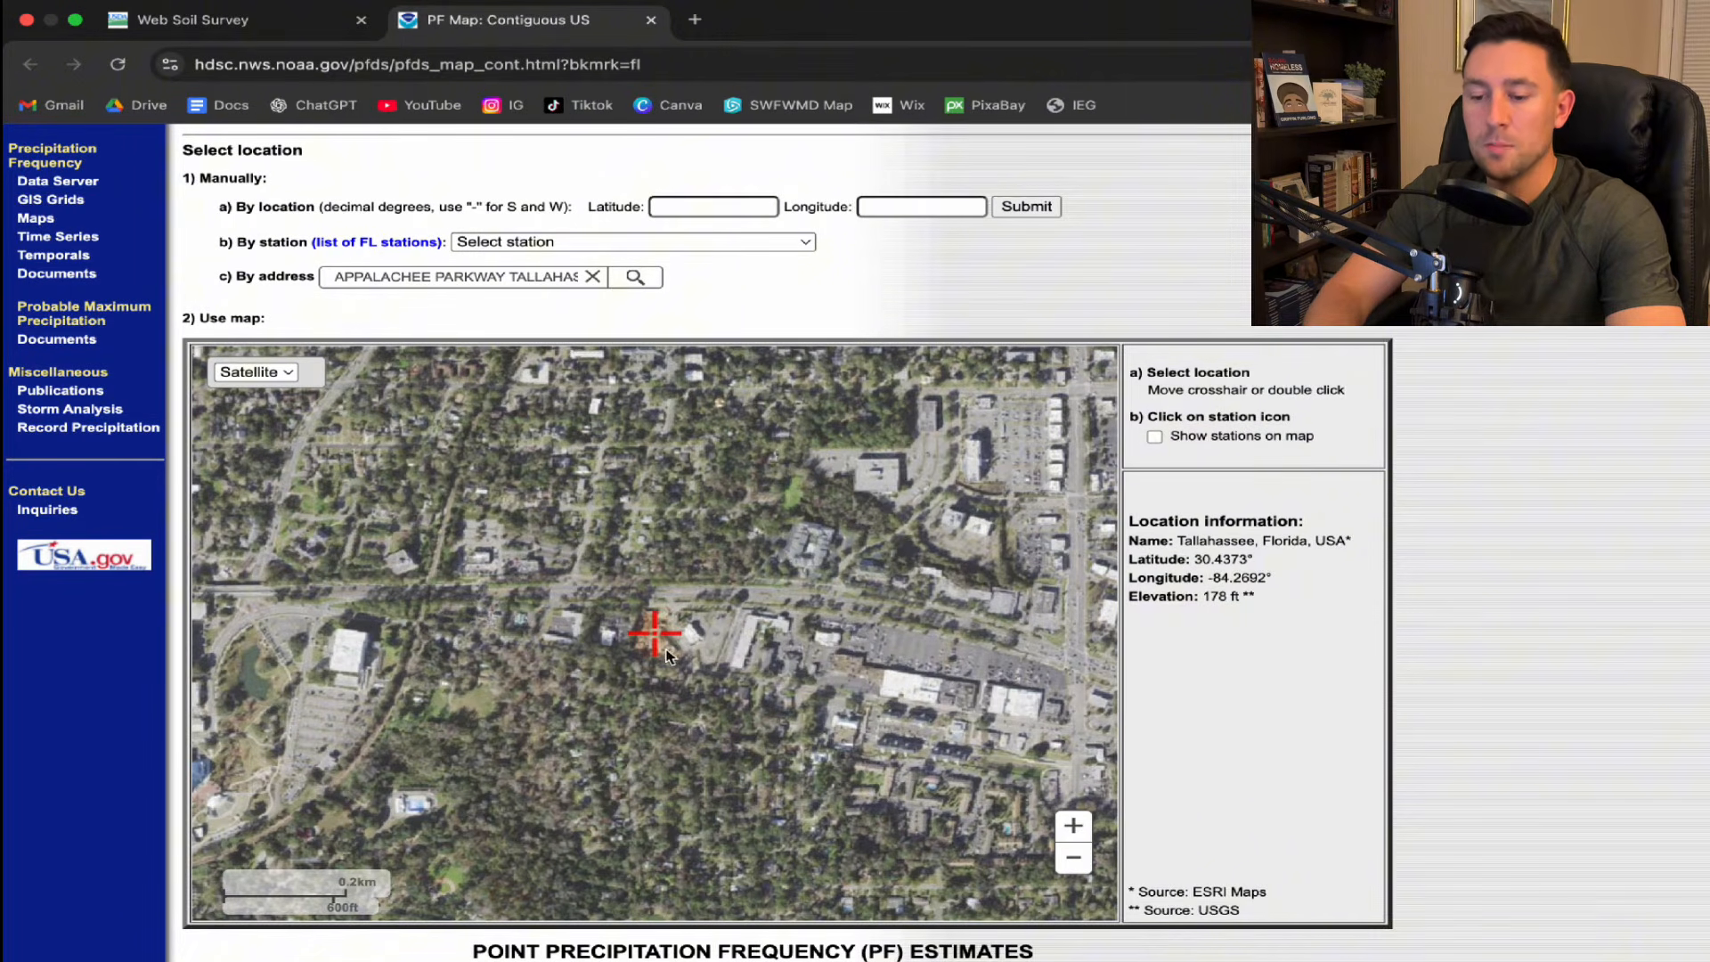
mouse_move(660, 628)
mouse_down()
mouse_move(663, 54)
mouse_move(667, 647)
mouse_up()
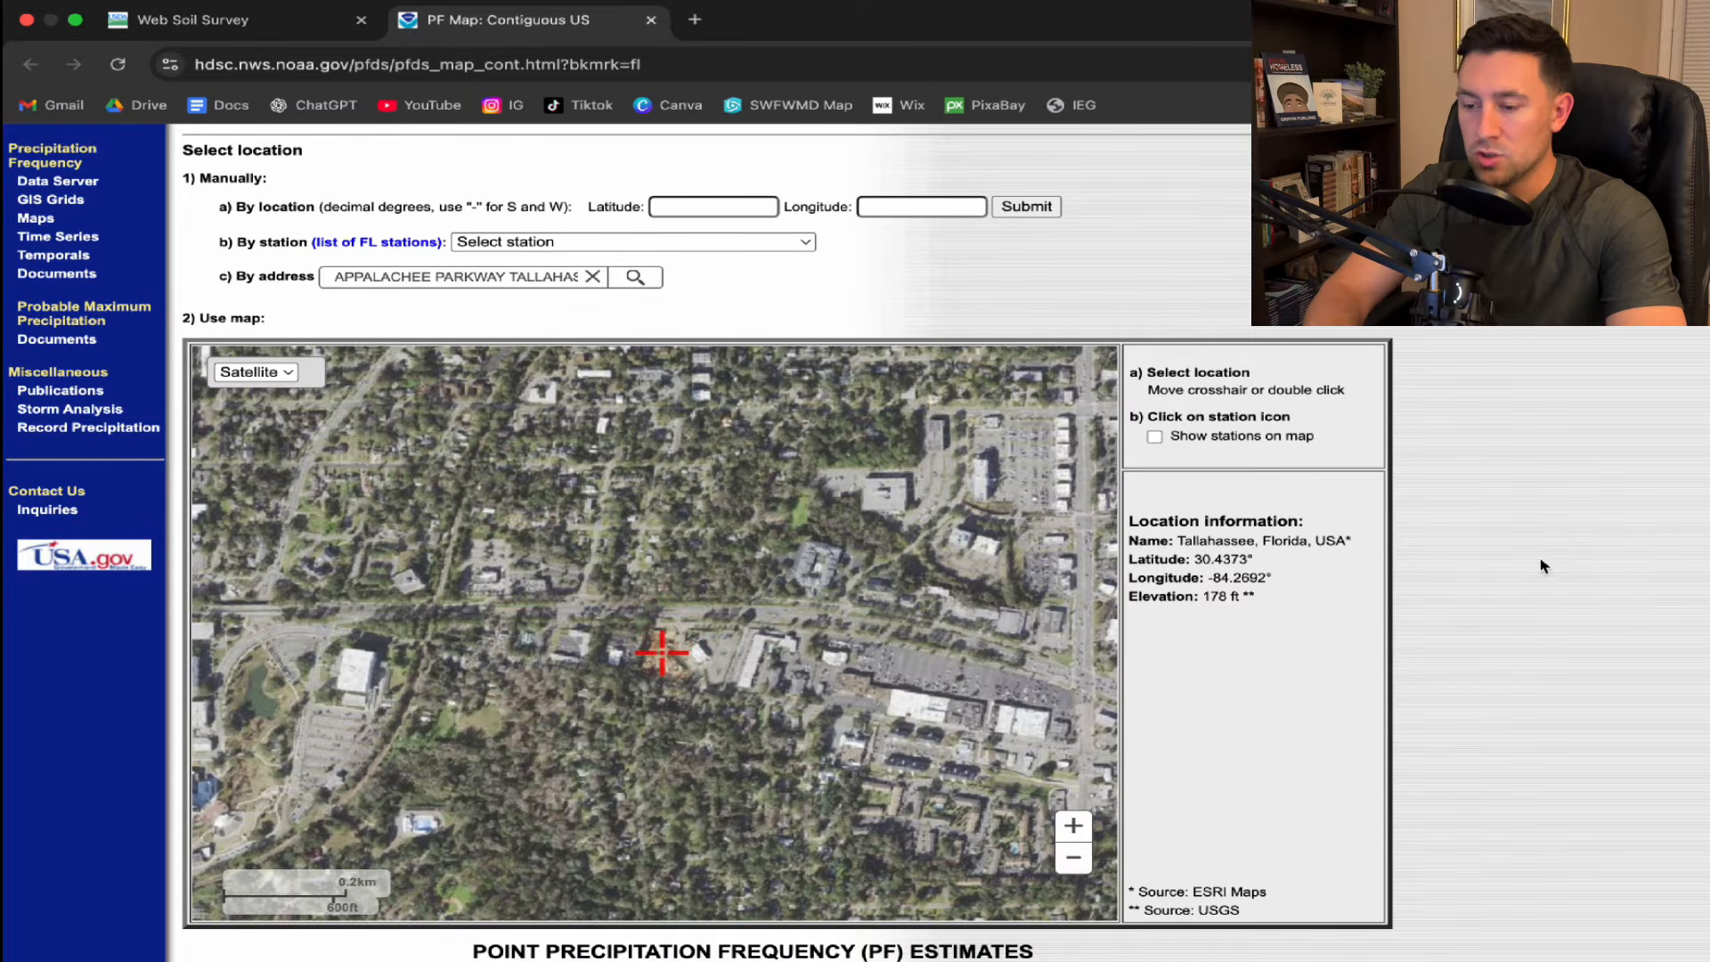
scroll(1543, 566, down, 10)
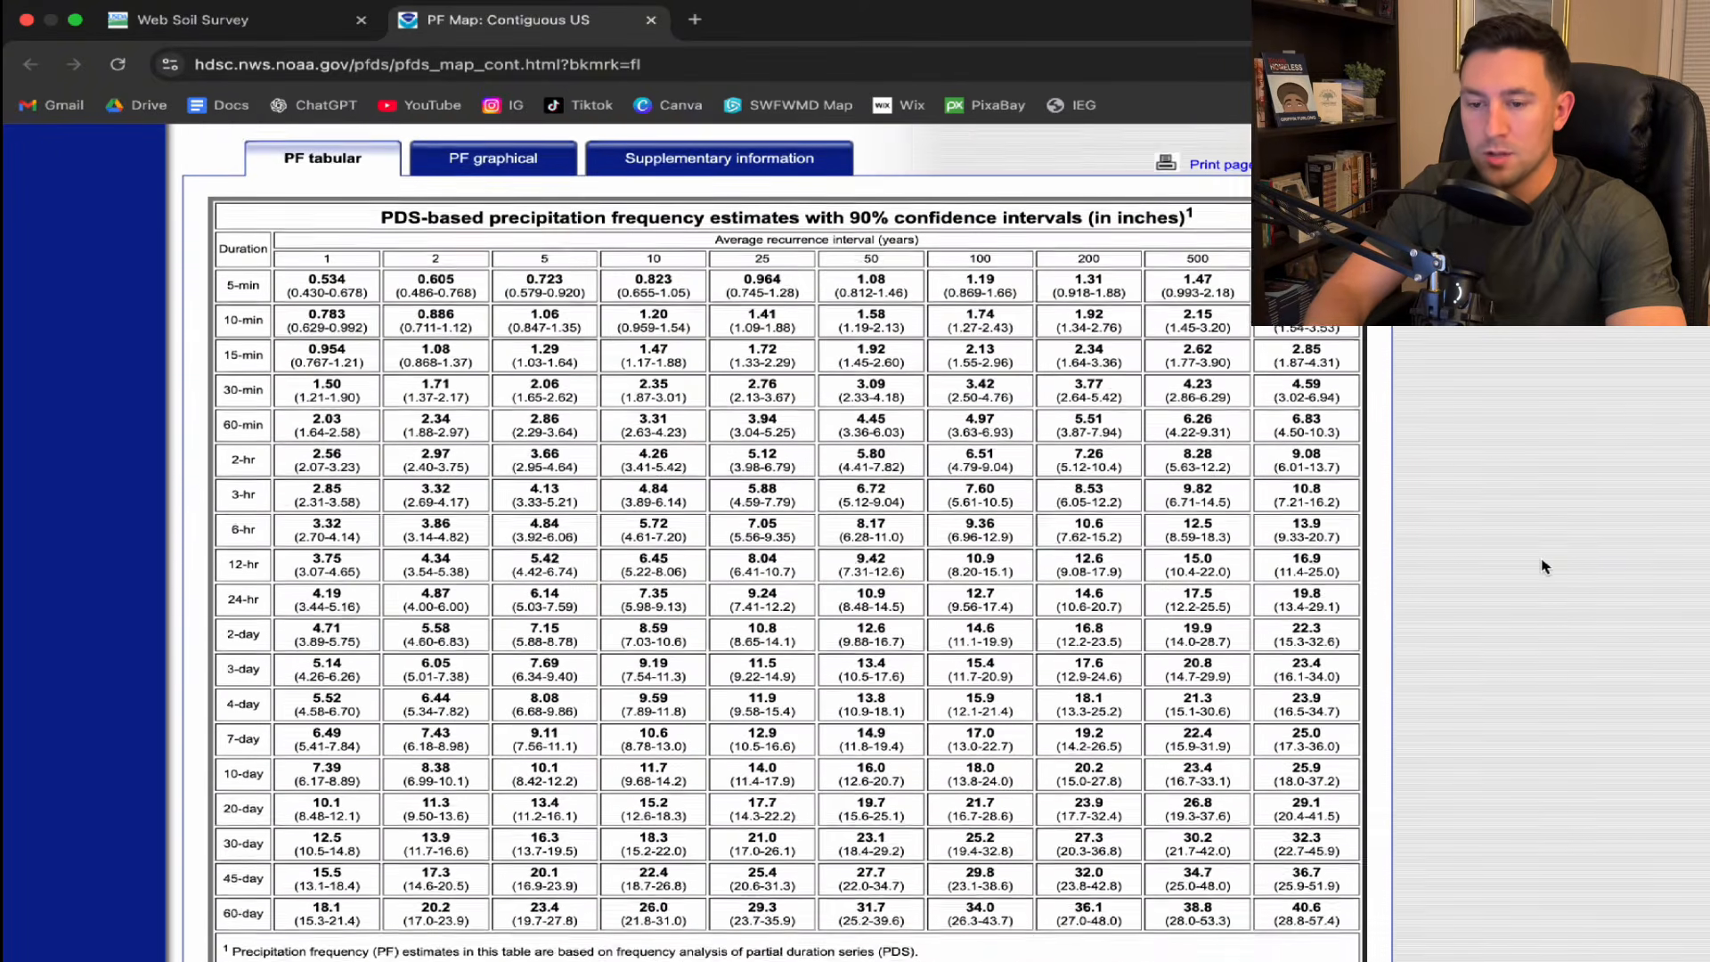
scroll(1545, 567, down, 1)
scroll(1545, 567, up, 1)
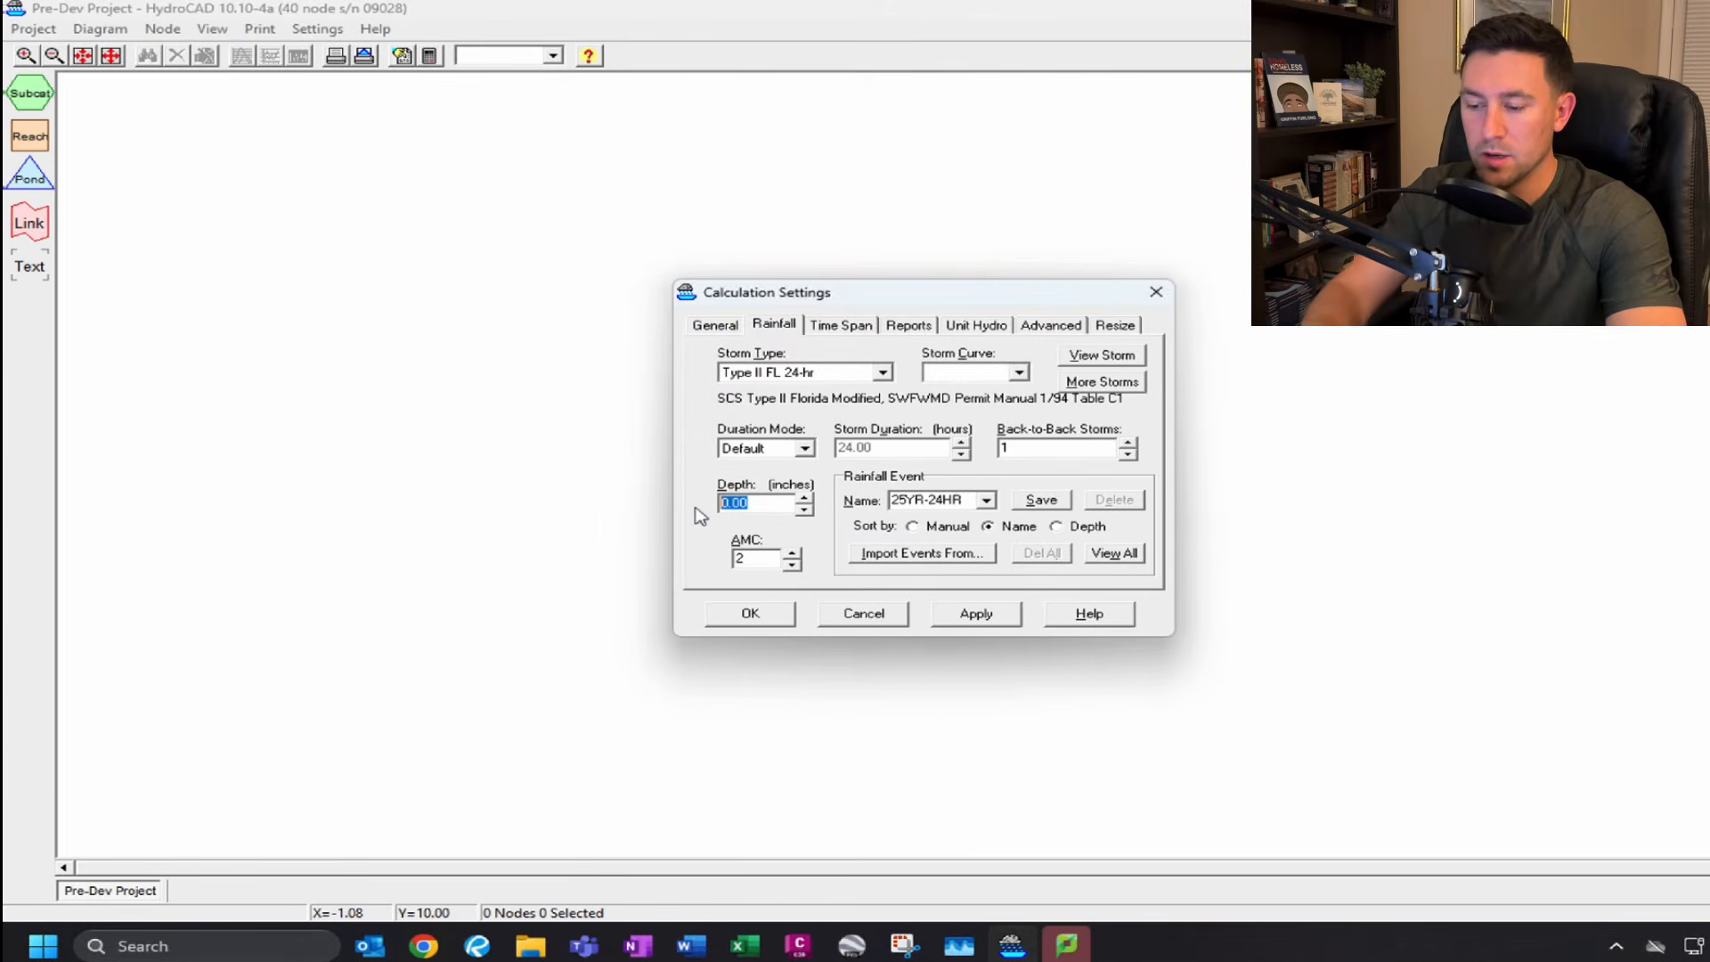
Set the rainfall depth to 9.24 inches, save the 25YR-24HR event and apply the settings.
text(9)
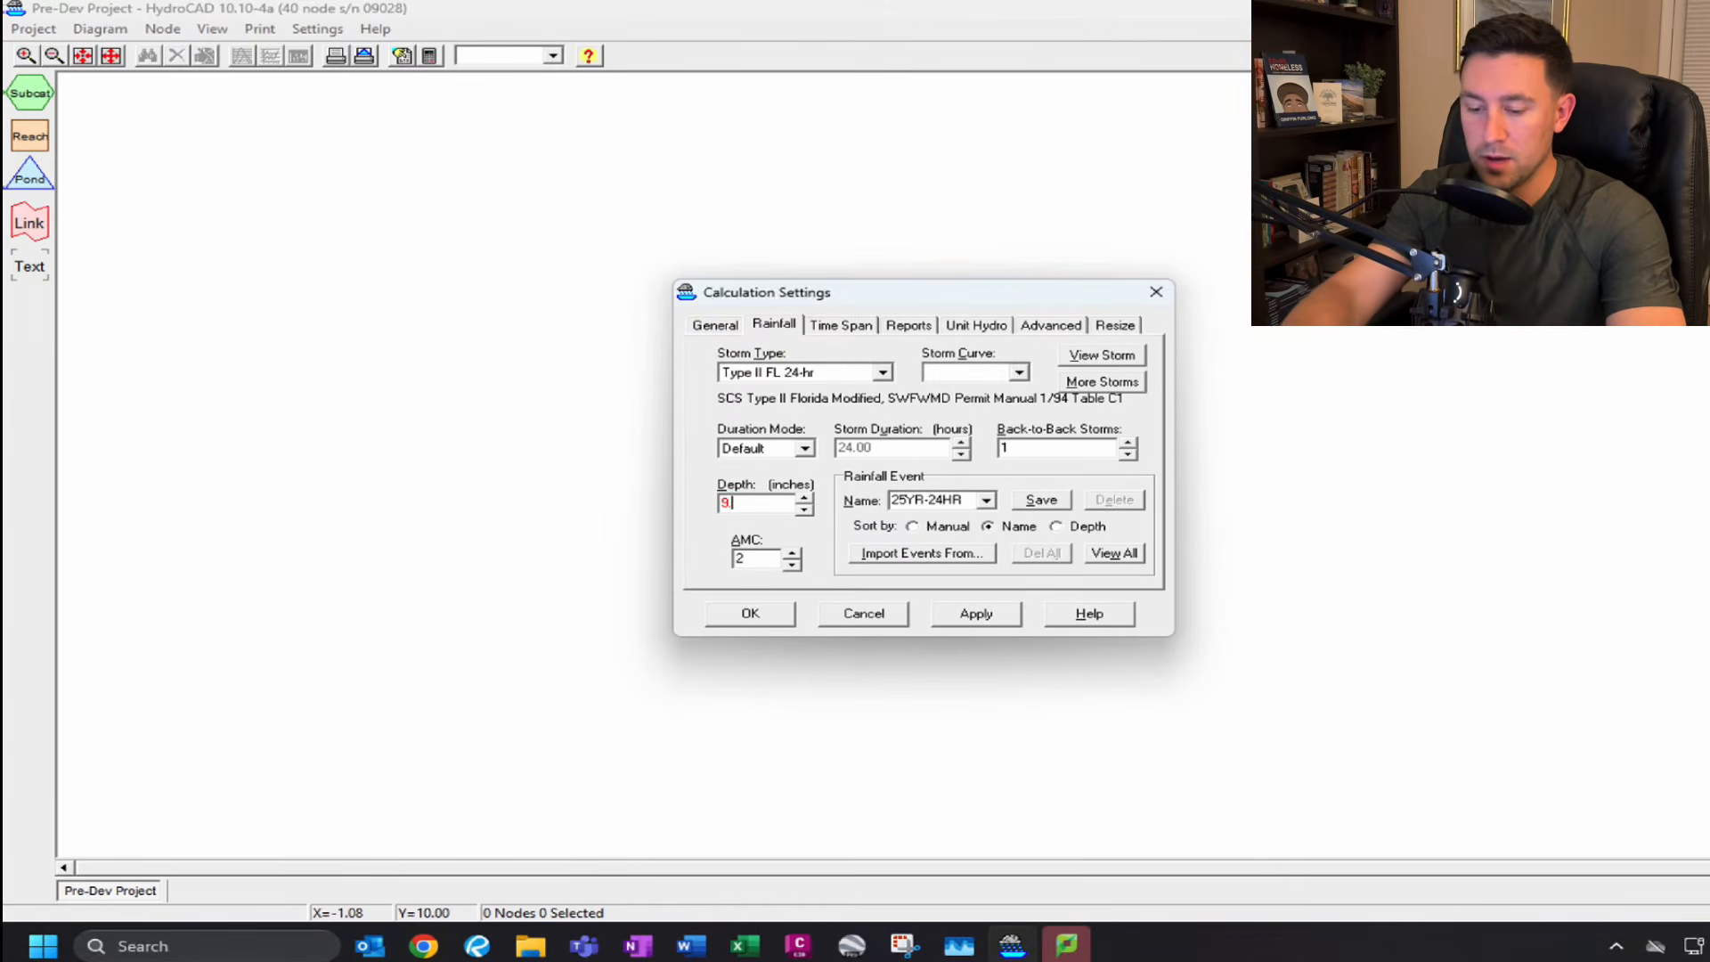
text(.24)
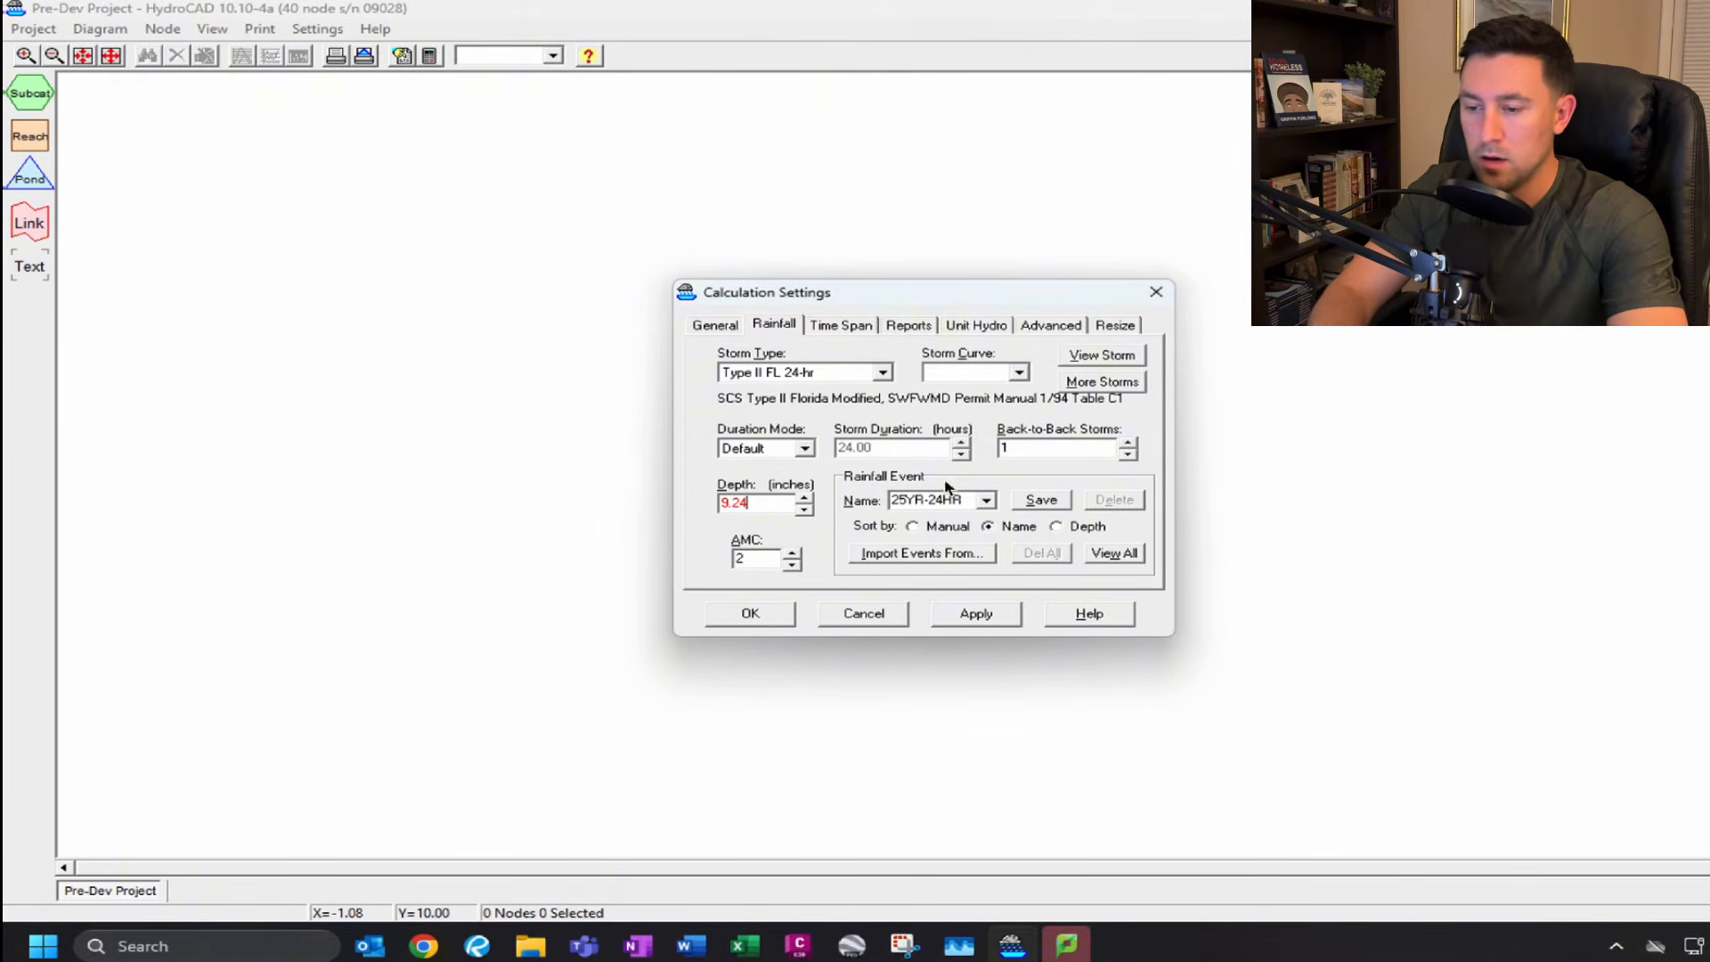
click(1039, 501)
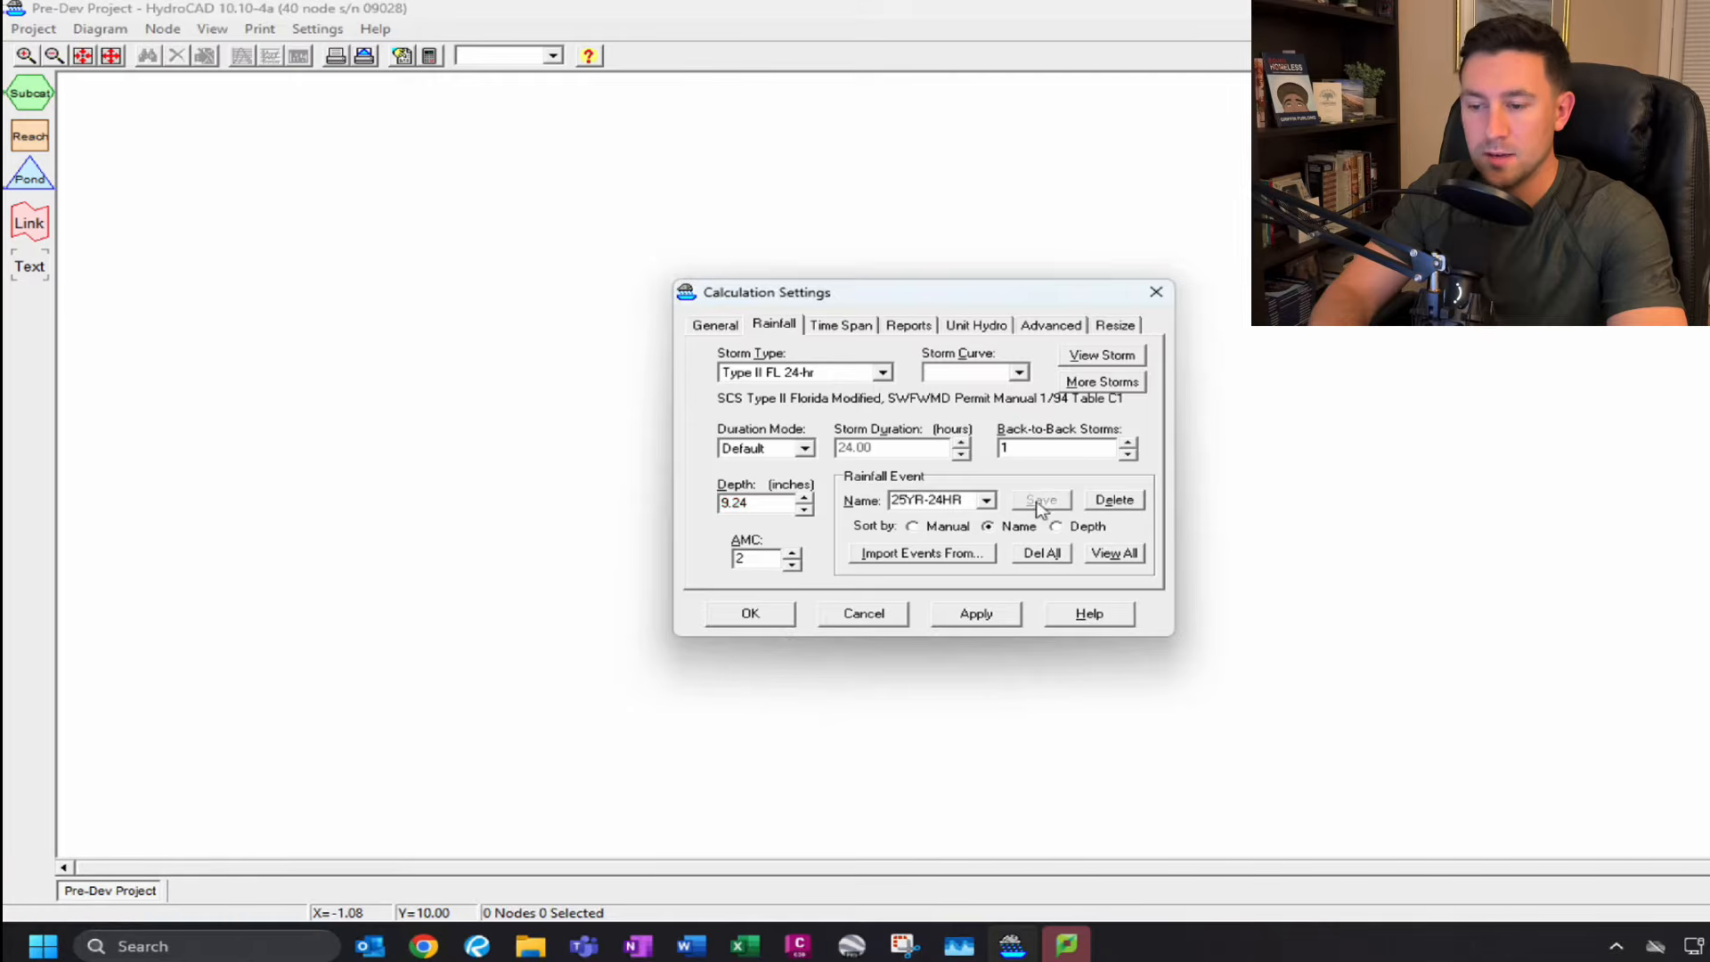
click(962, 613)
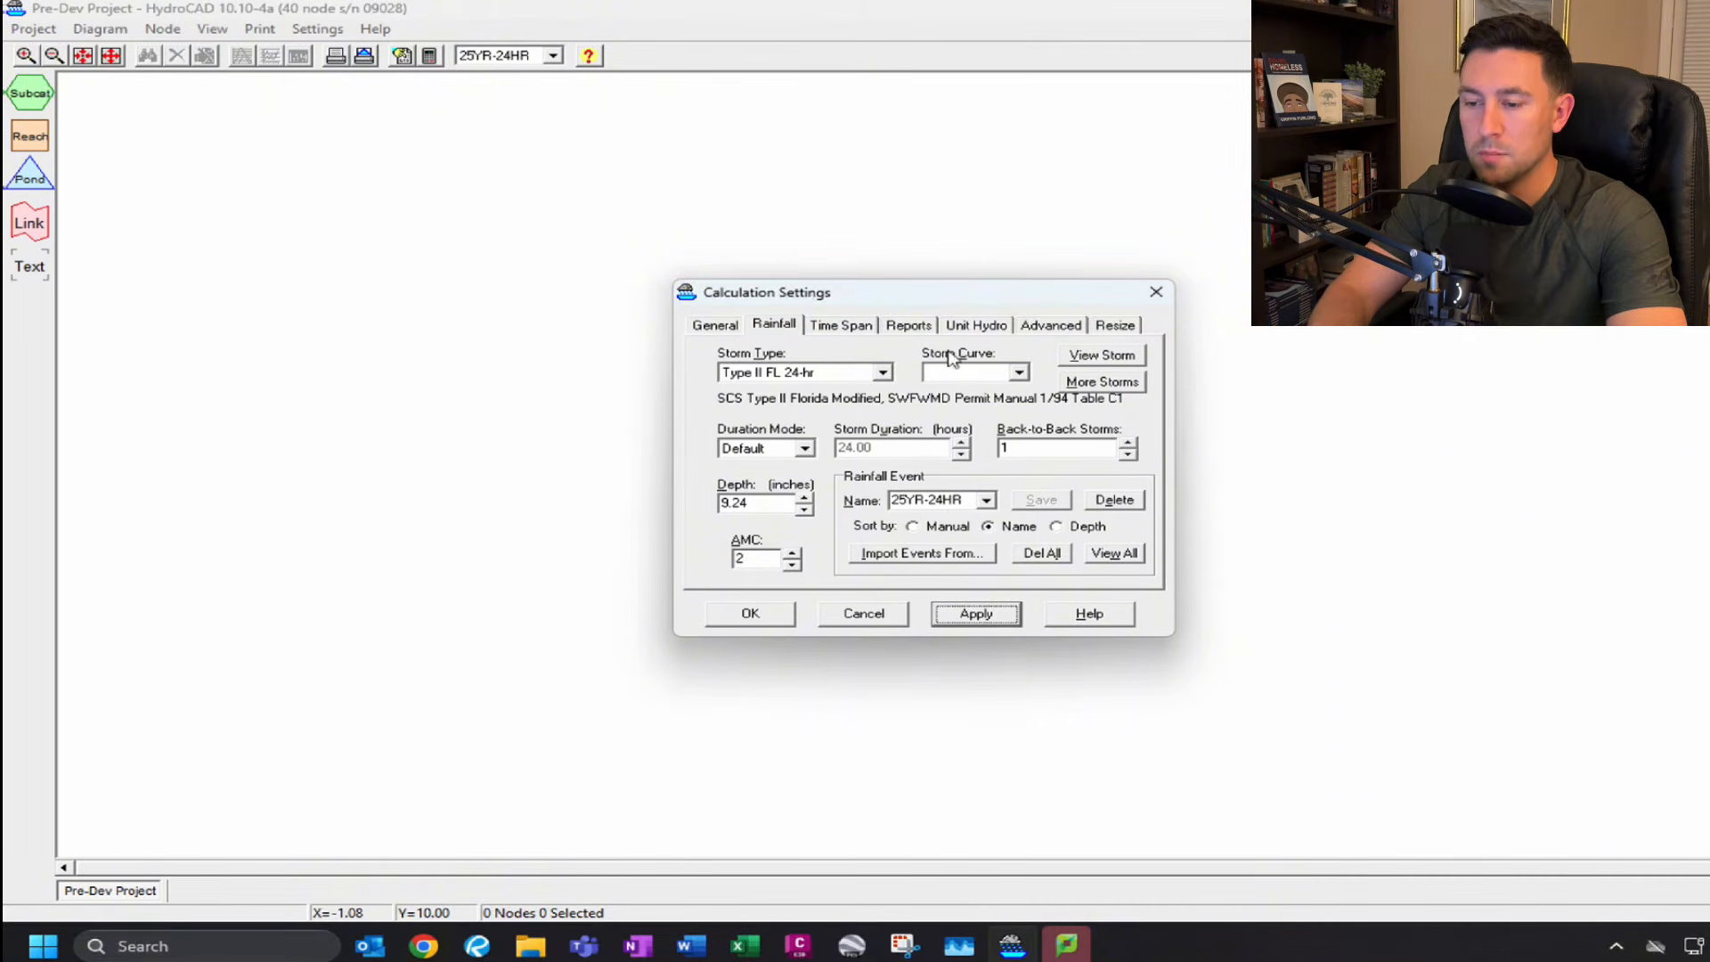
Set the time span end time to 72 hours and close the calculation settings.
click(843, 330)
double_click(783, 381)
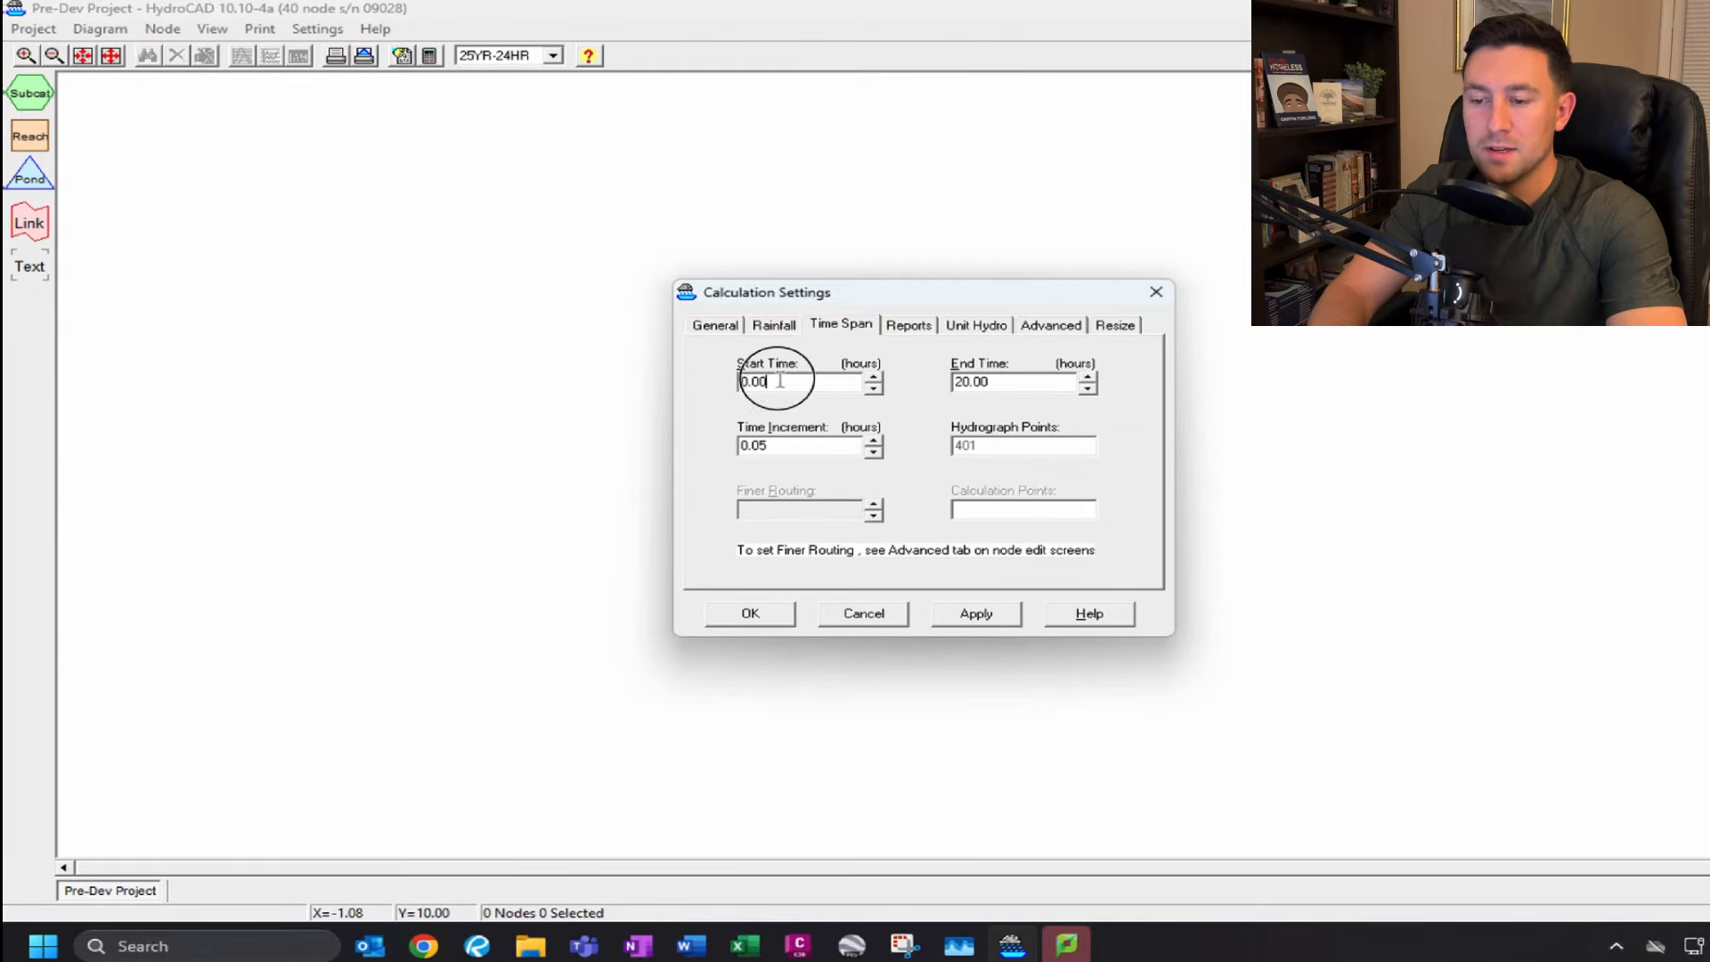
click(1021, 388)
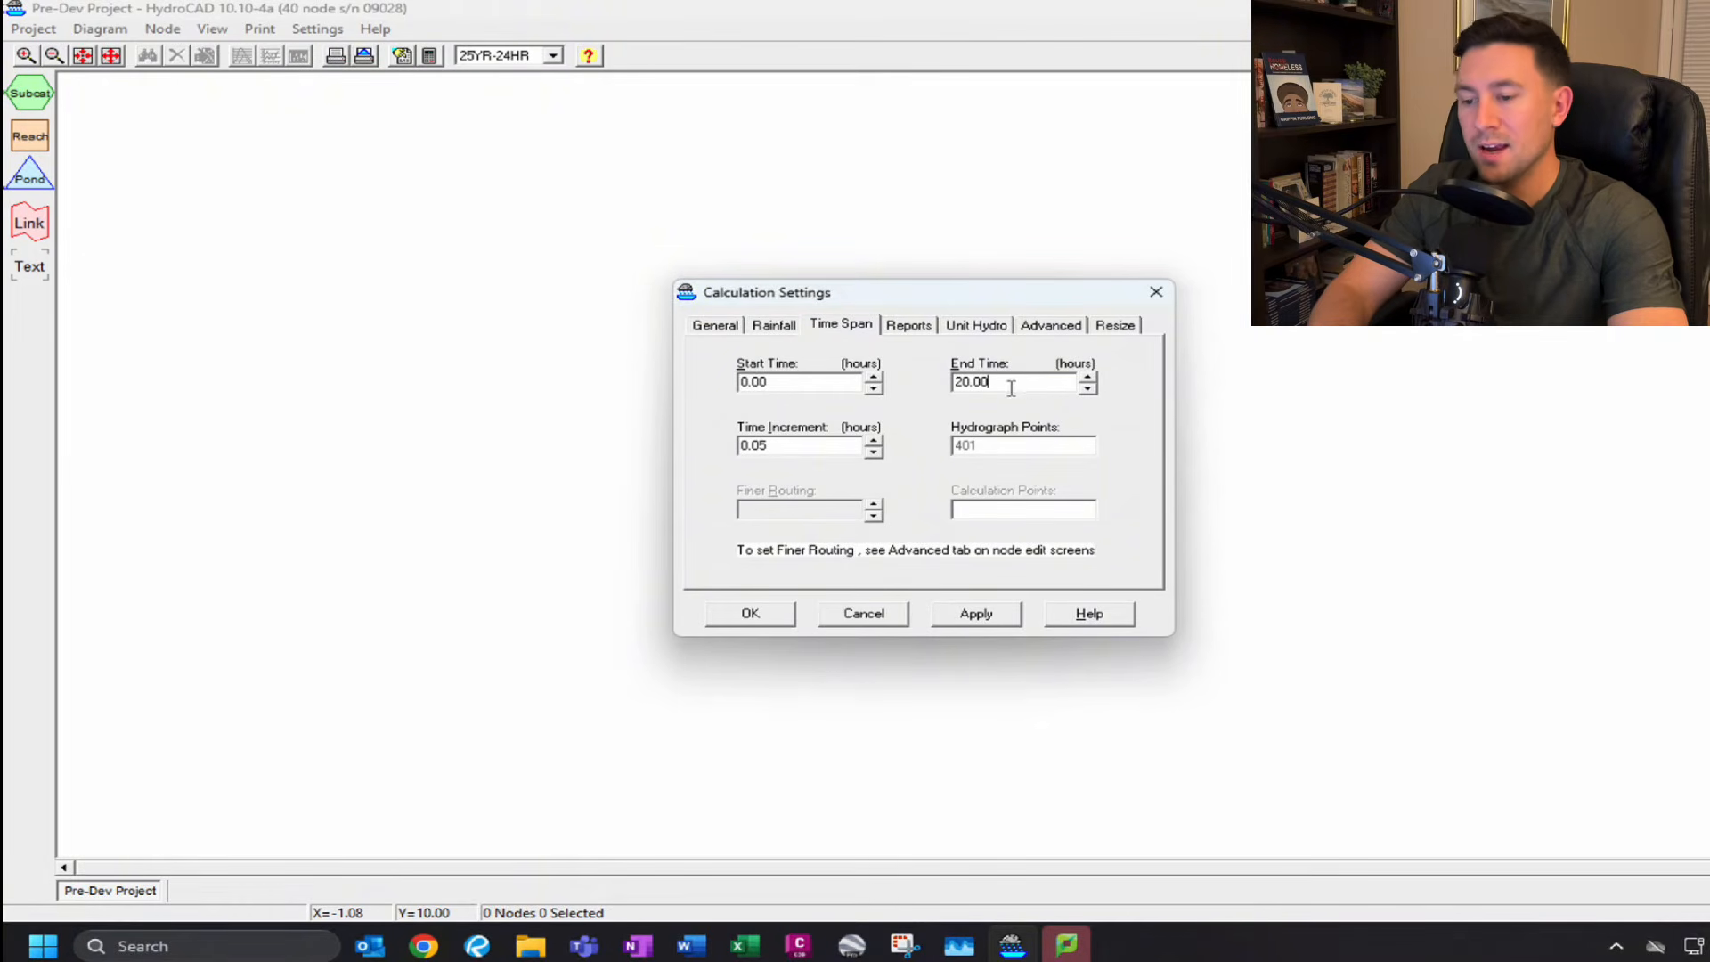
drag(1011, 385, 928, 389)
text(72)
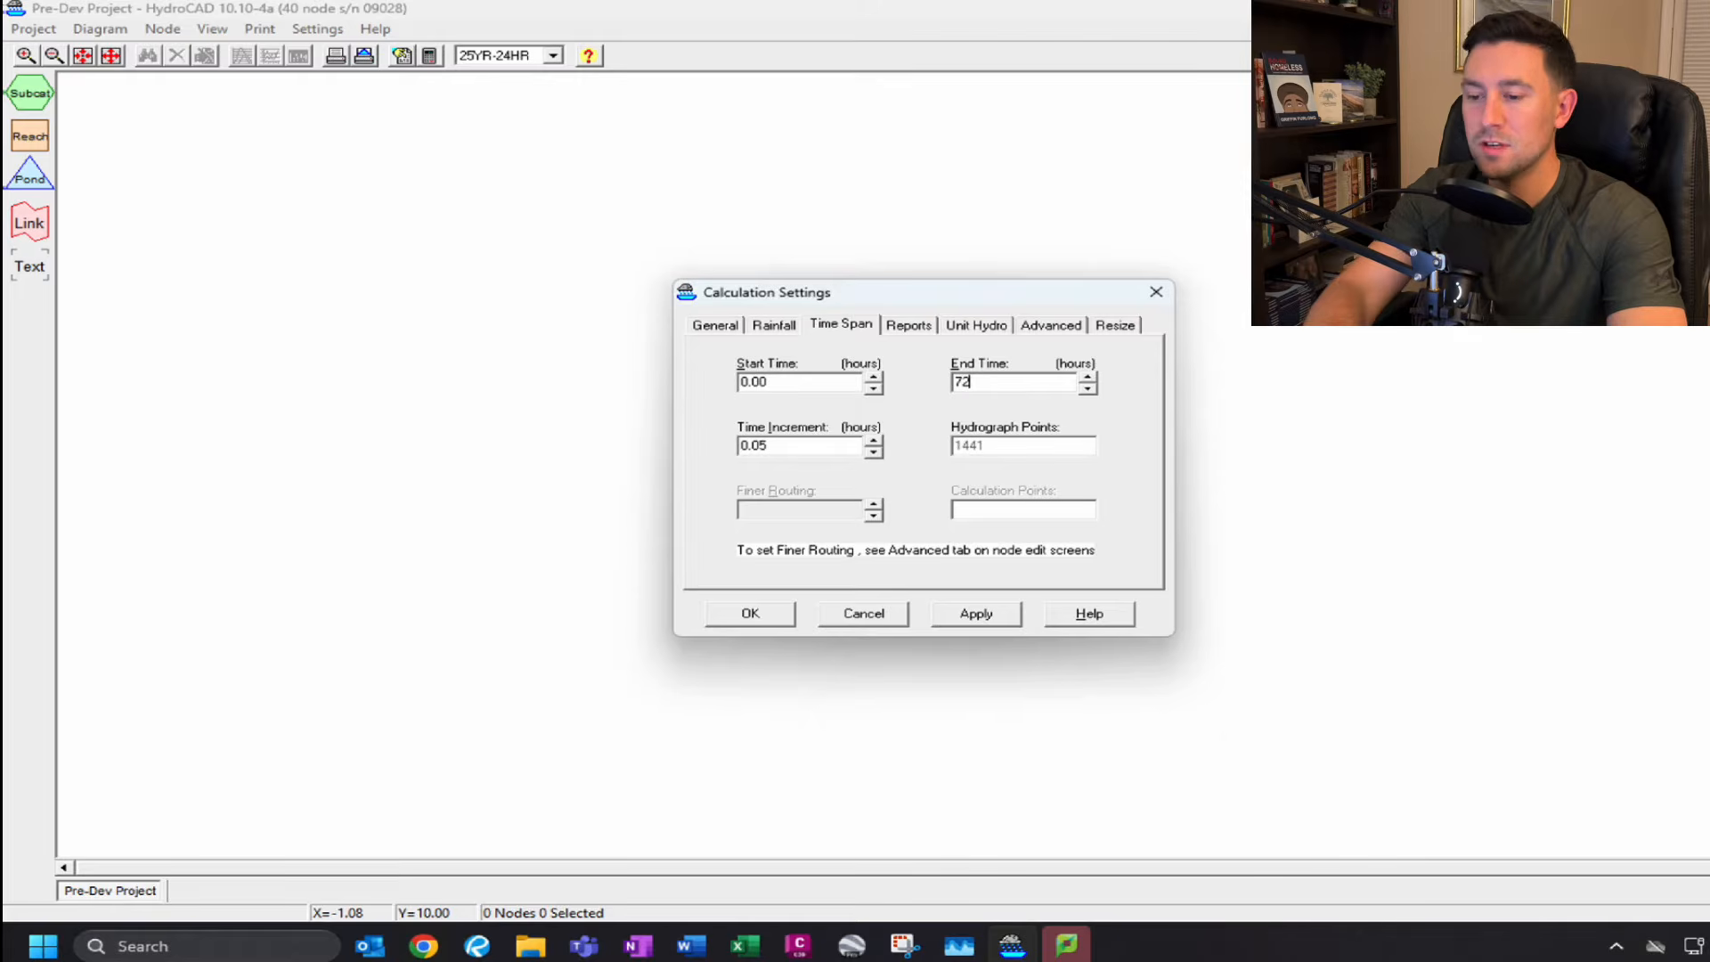
click(764, 613)
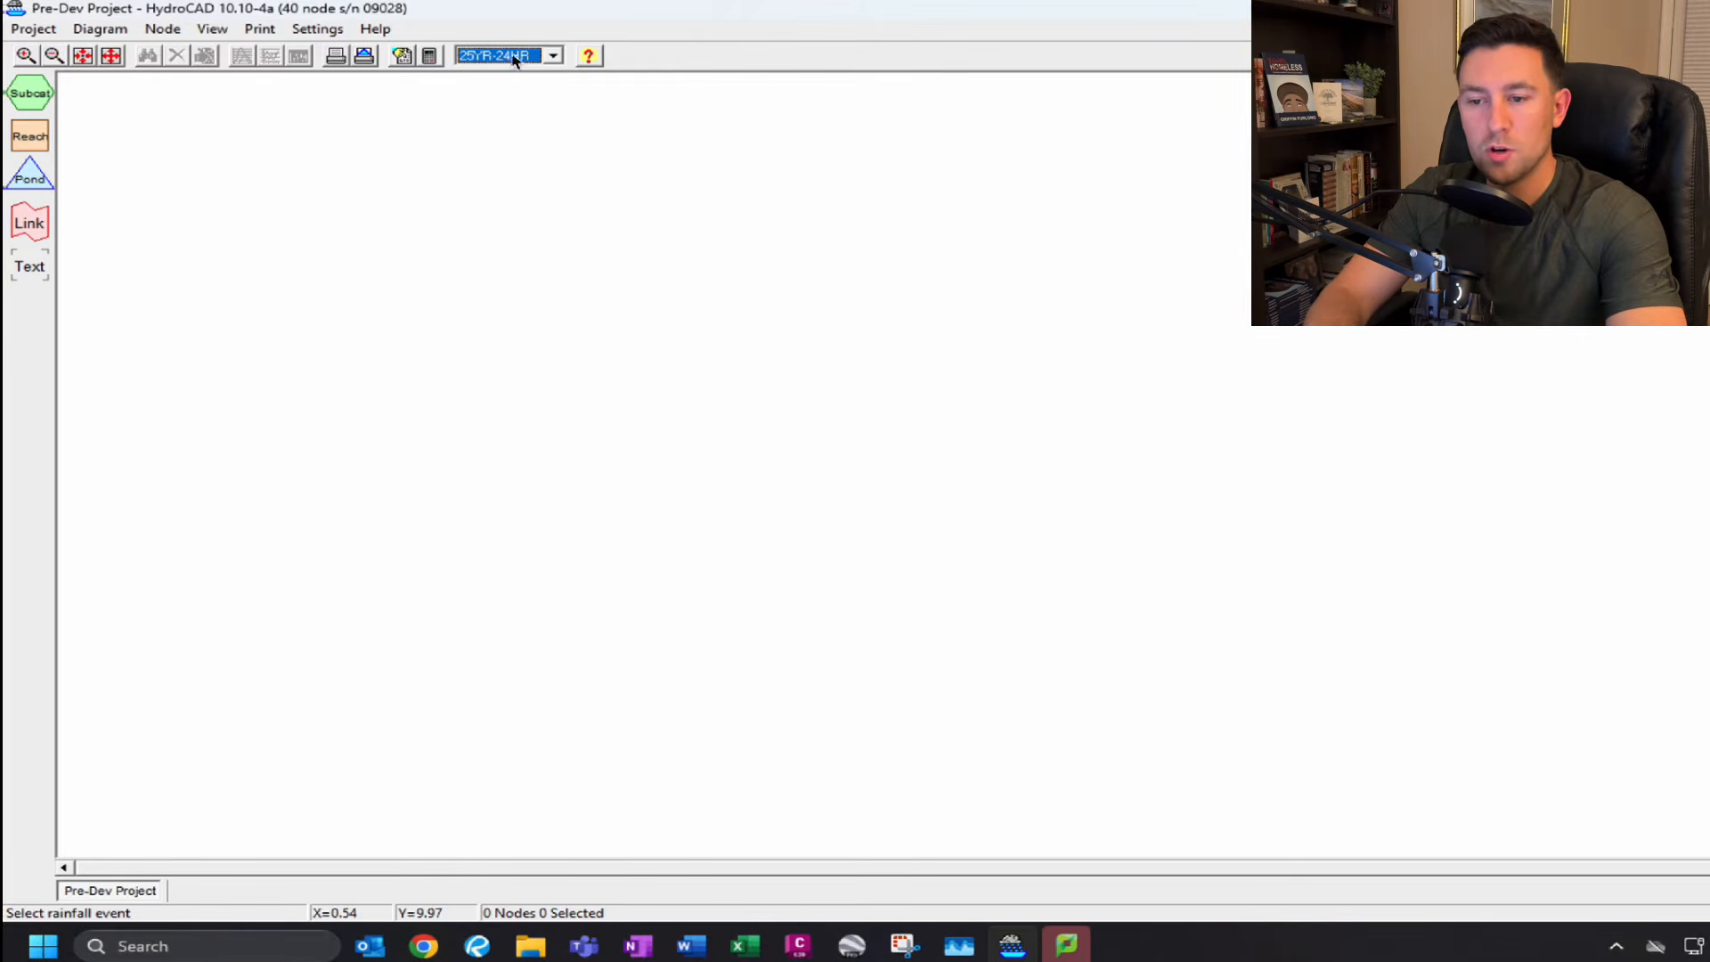
Place a new subcatchment node in the middle of the diagram.
click(539, 58)
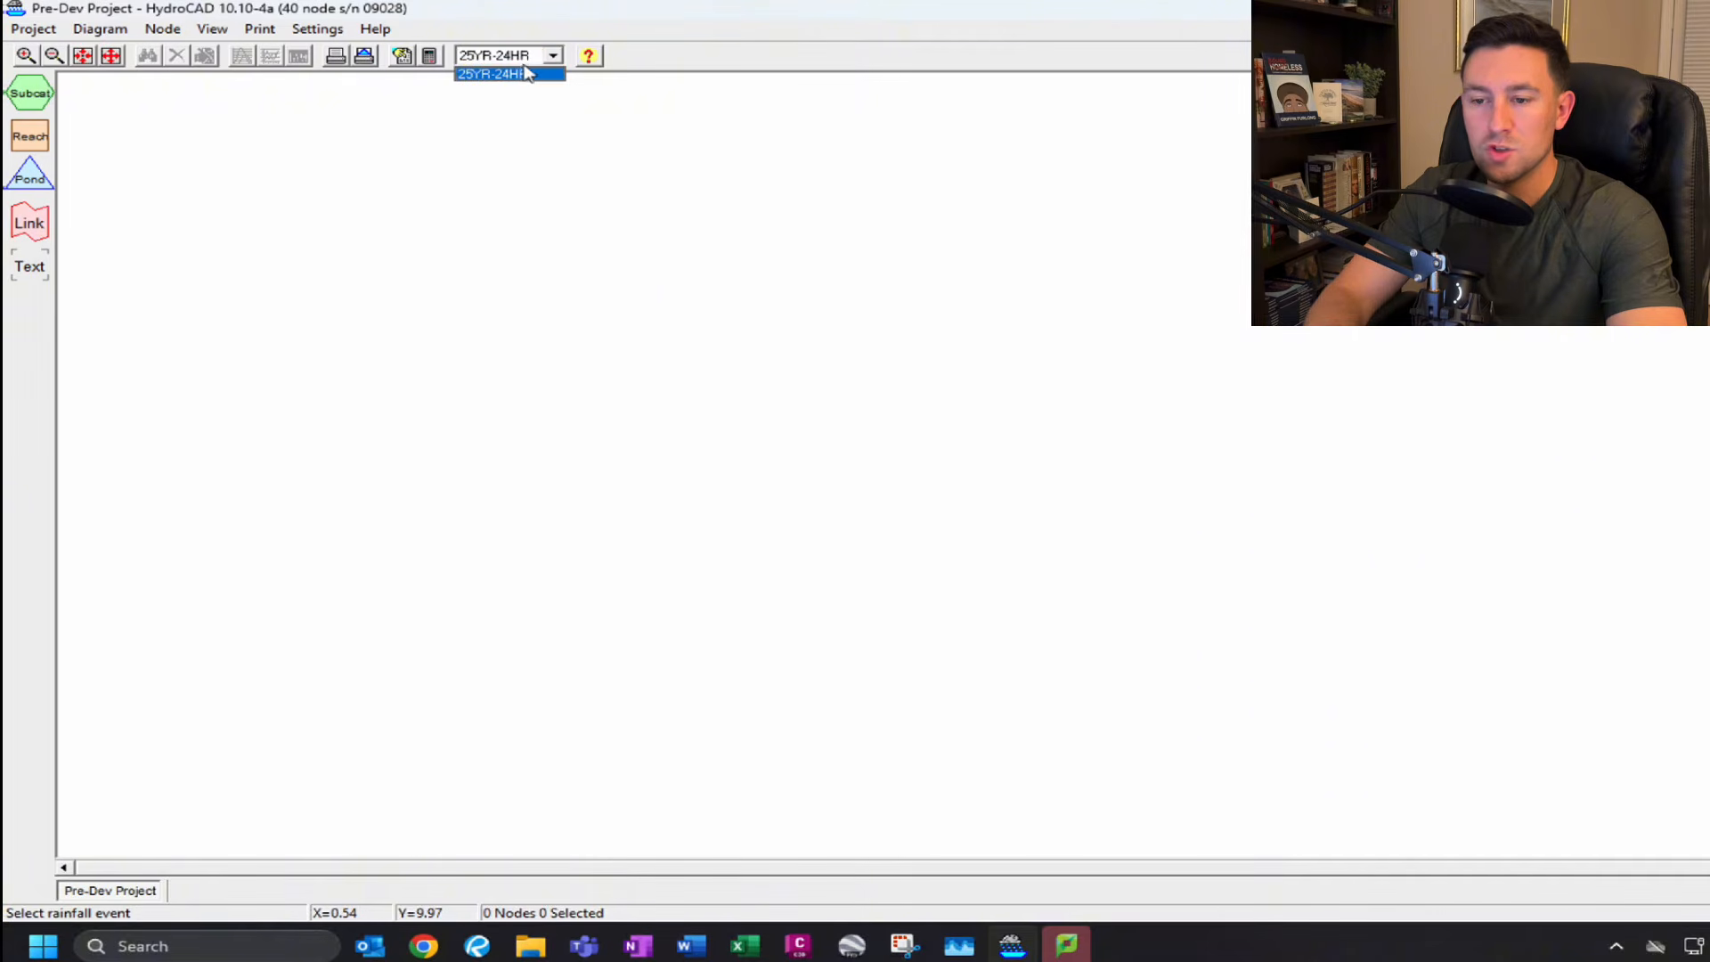
click(625, 26)
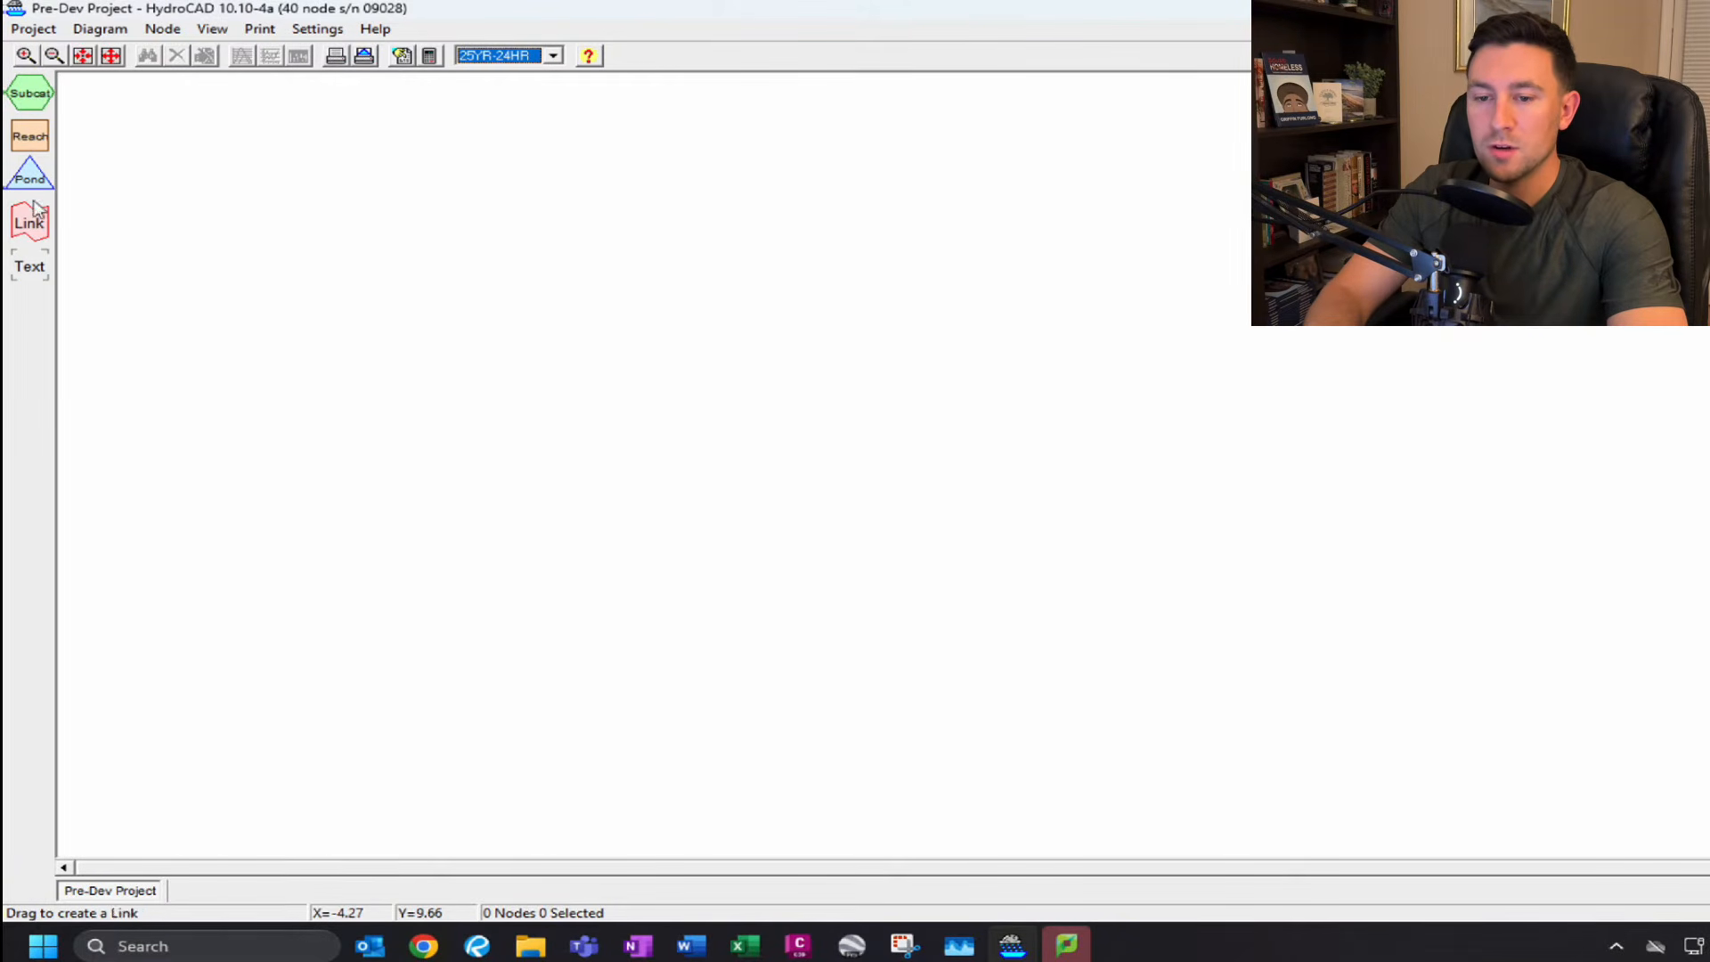
drag(29, 92, 785, 357)
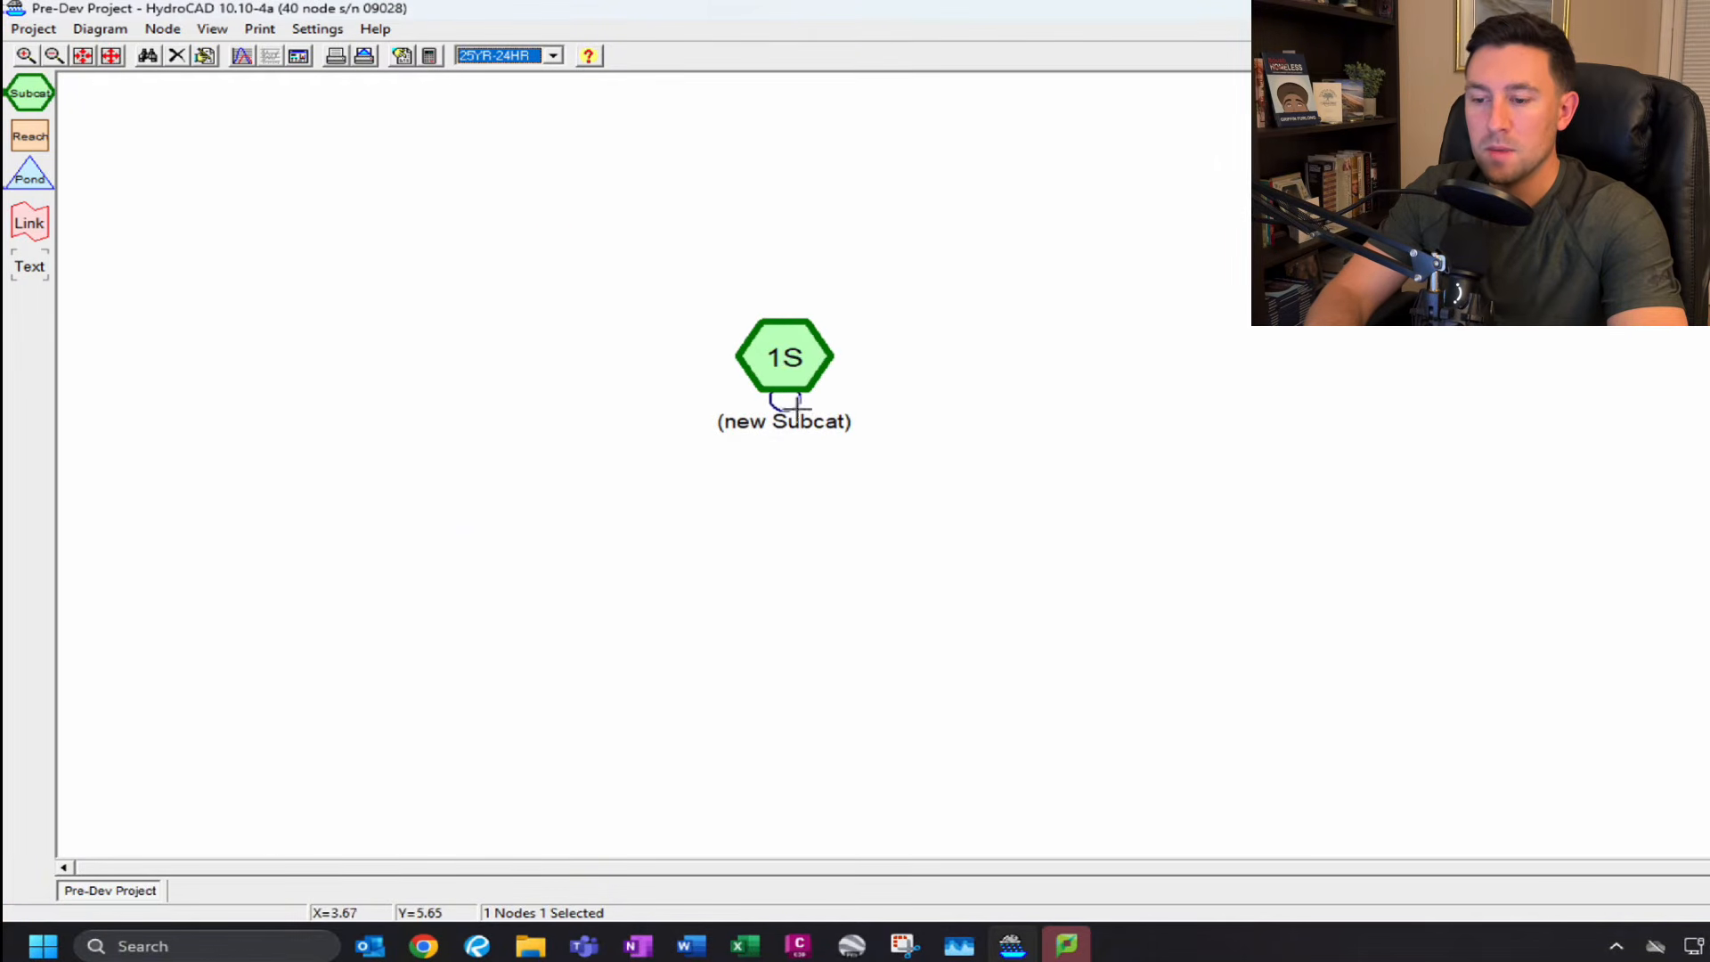
Edit the new subcatchment and set its node name to Pre-Develo.
right_click(799, 363)
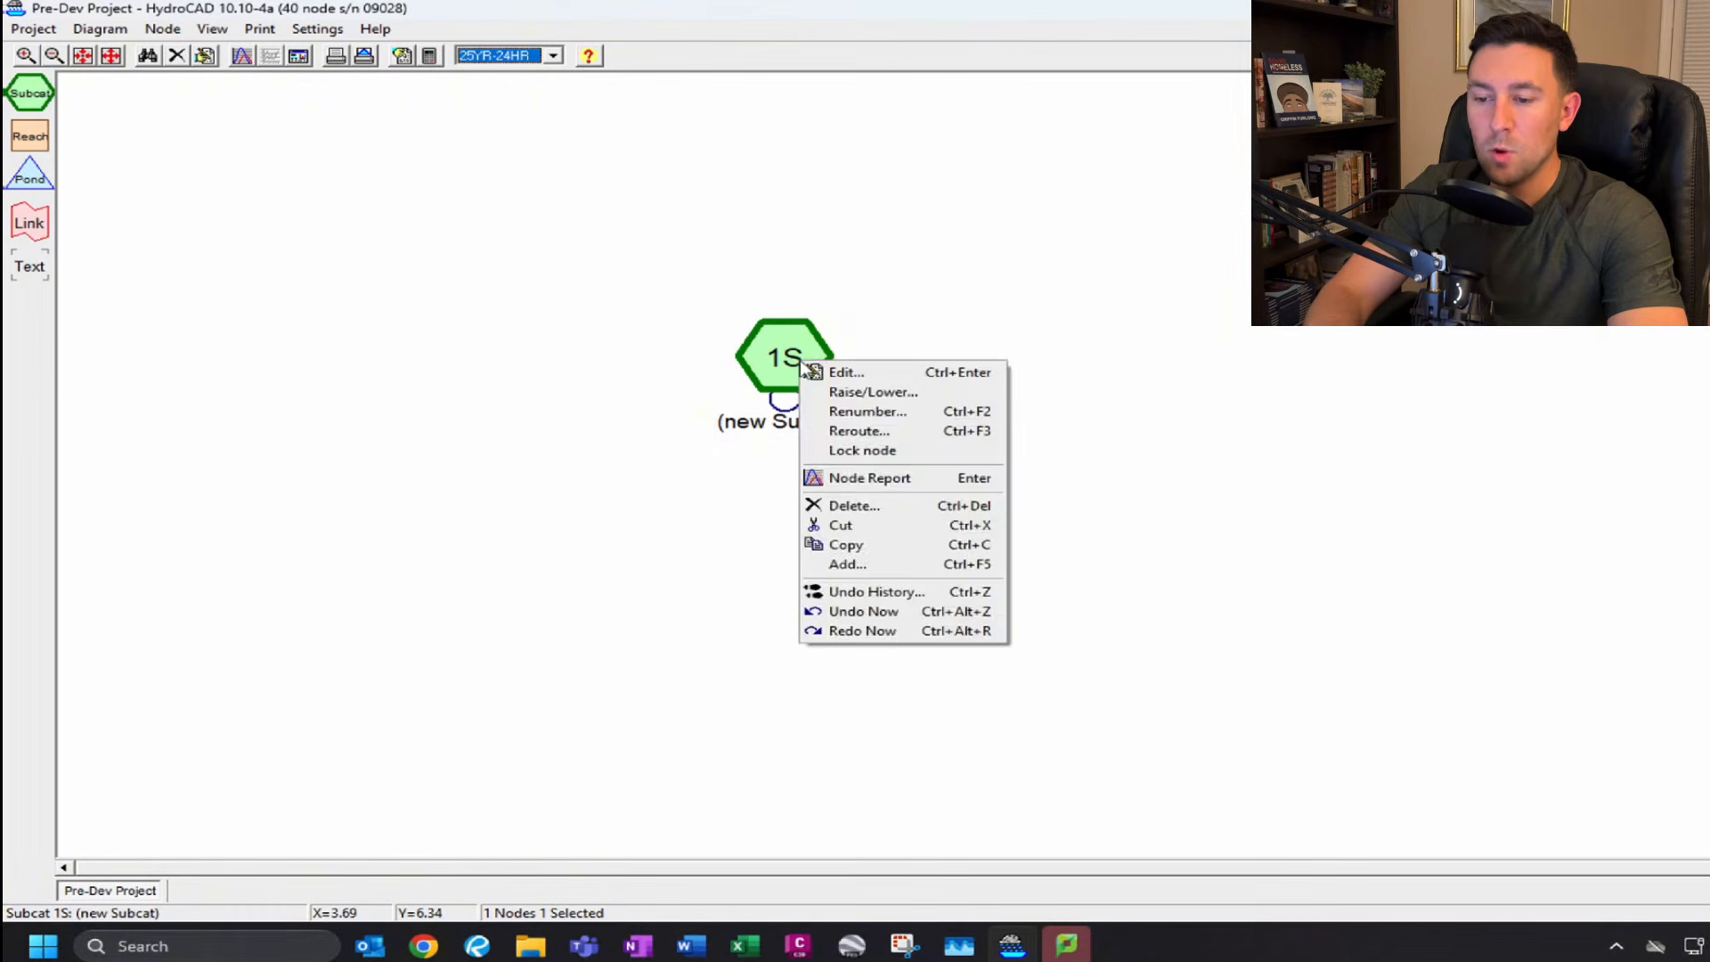
click(860, 372)
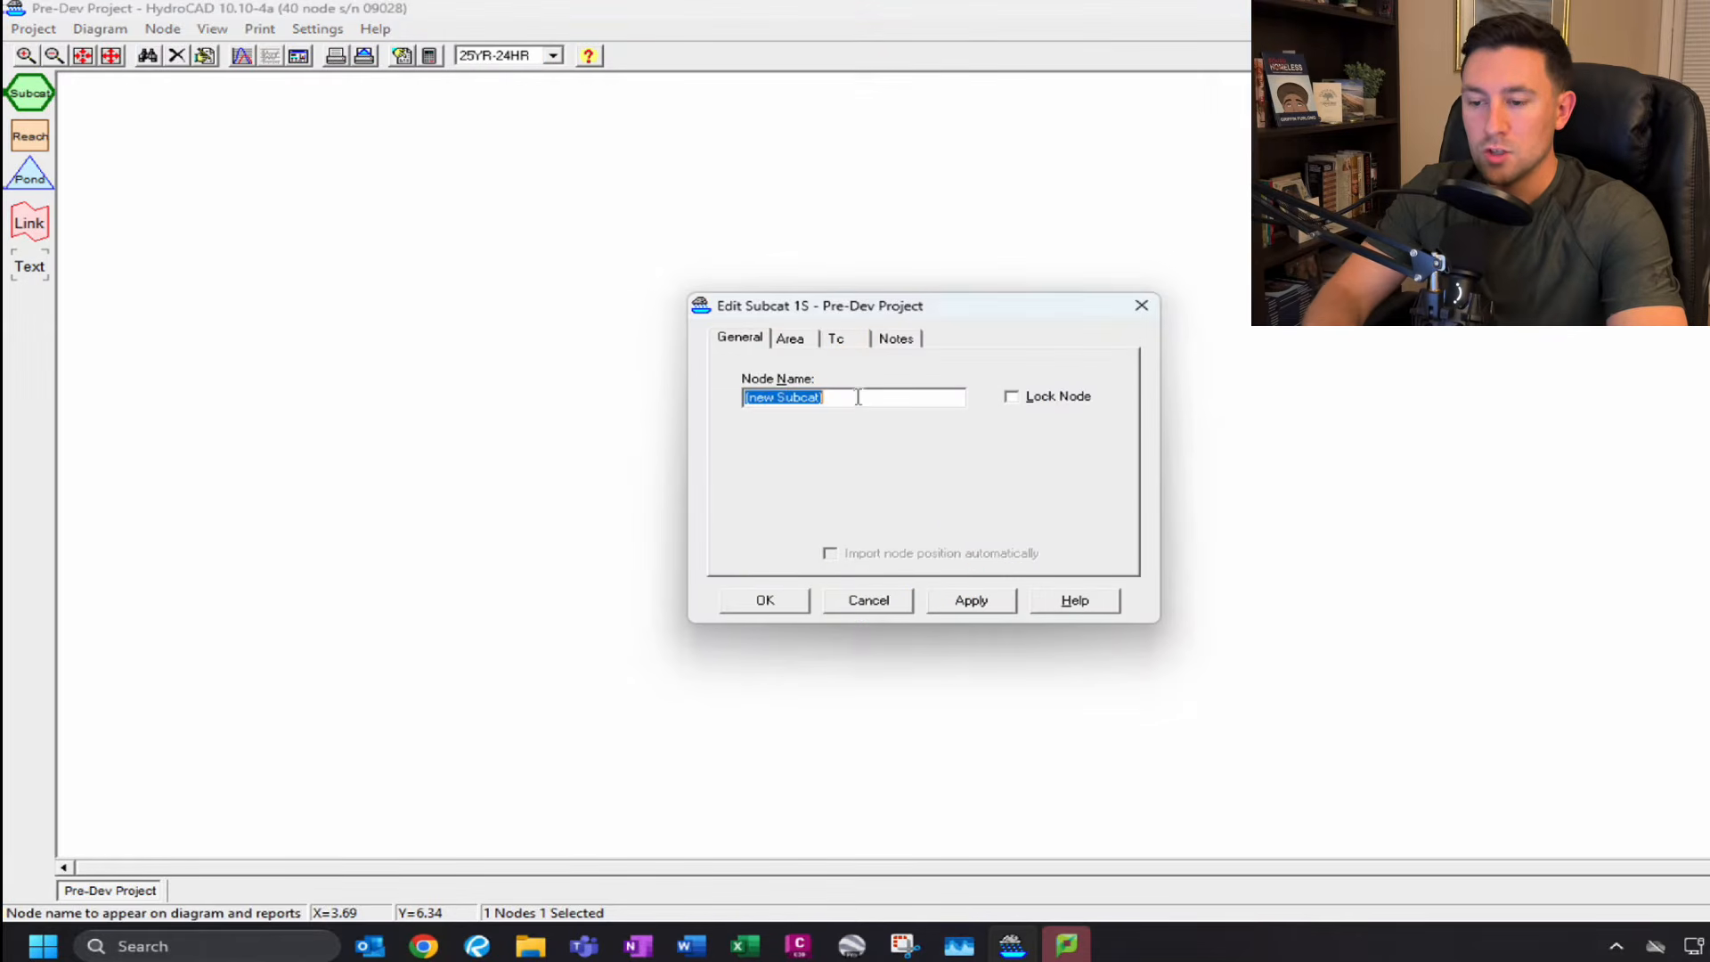
text(Pre-Develo)
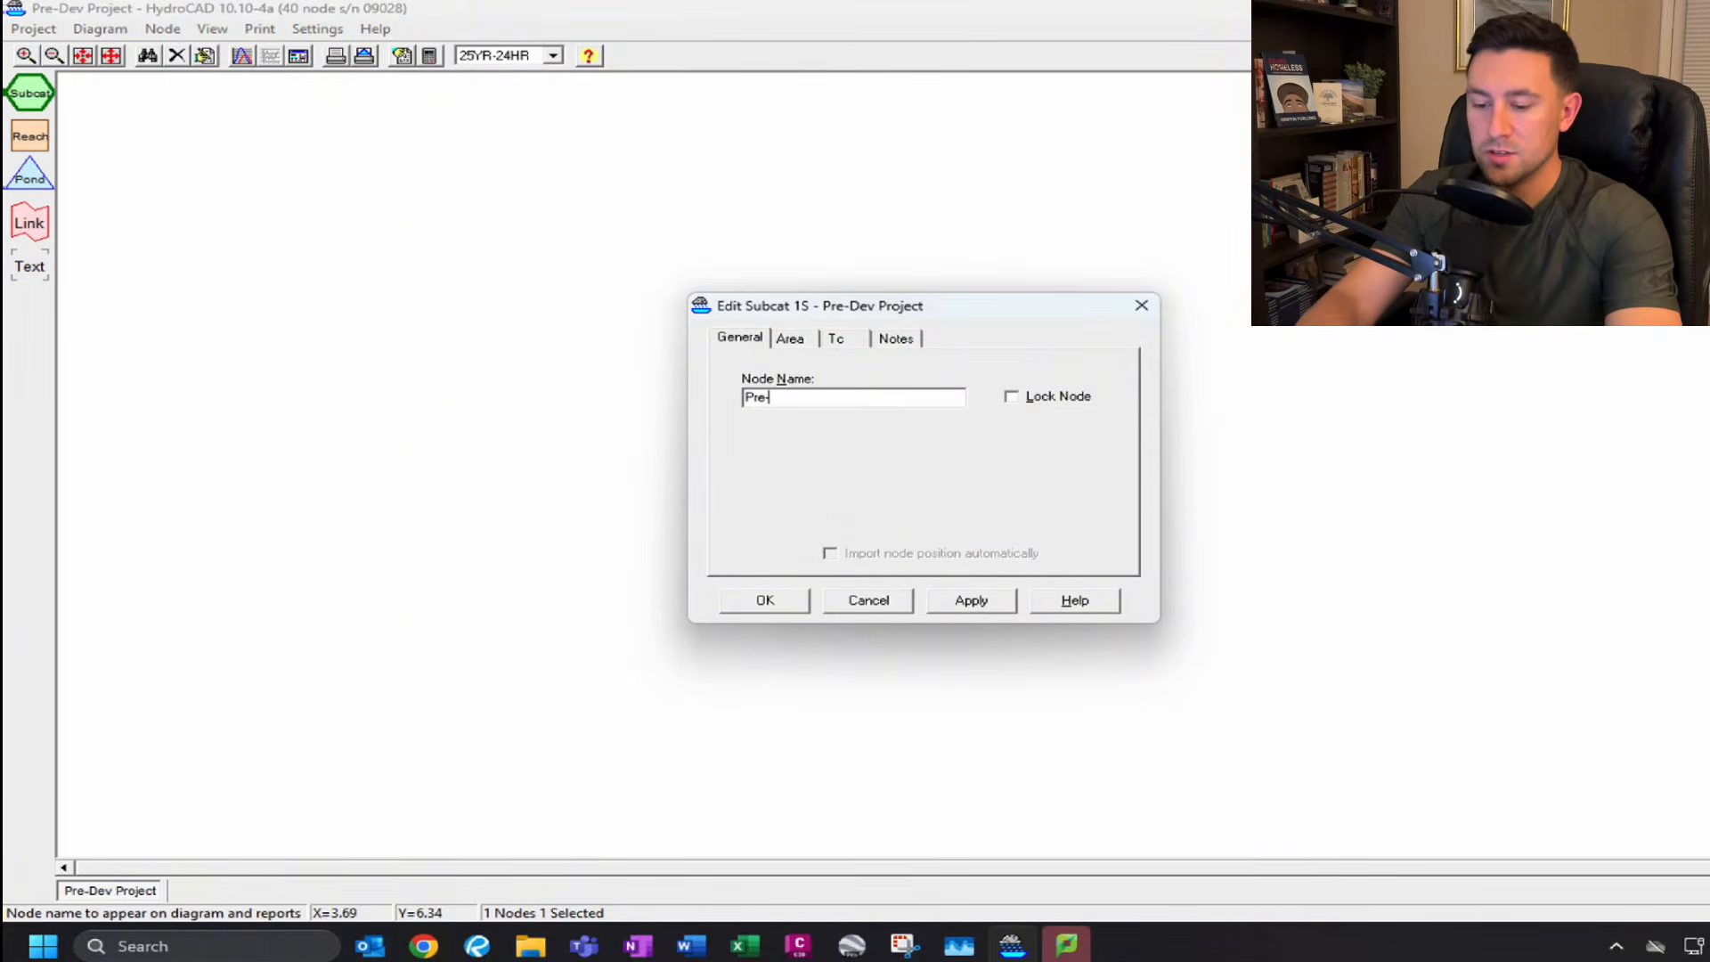
Enter an area of 2.5 acres on the first line of the subcatchment's area table.
click(791, 342)
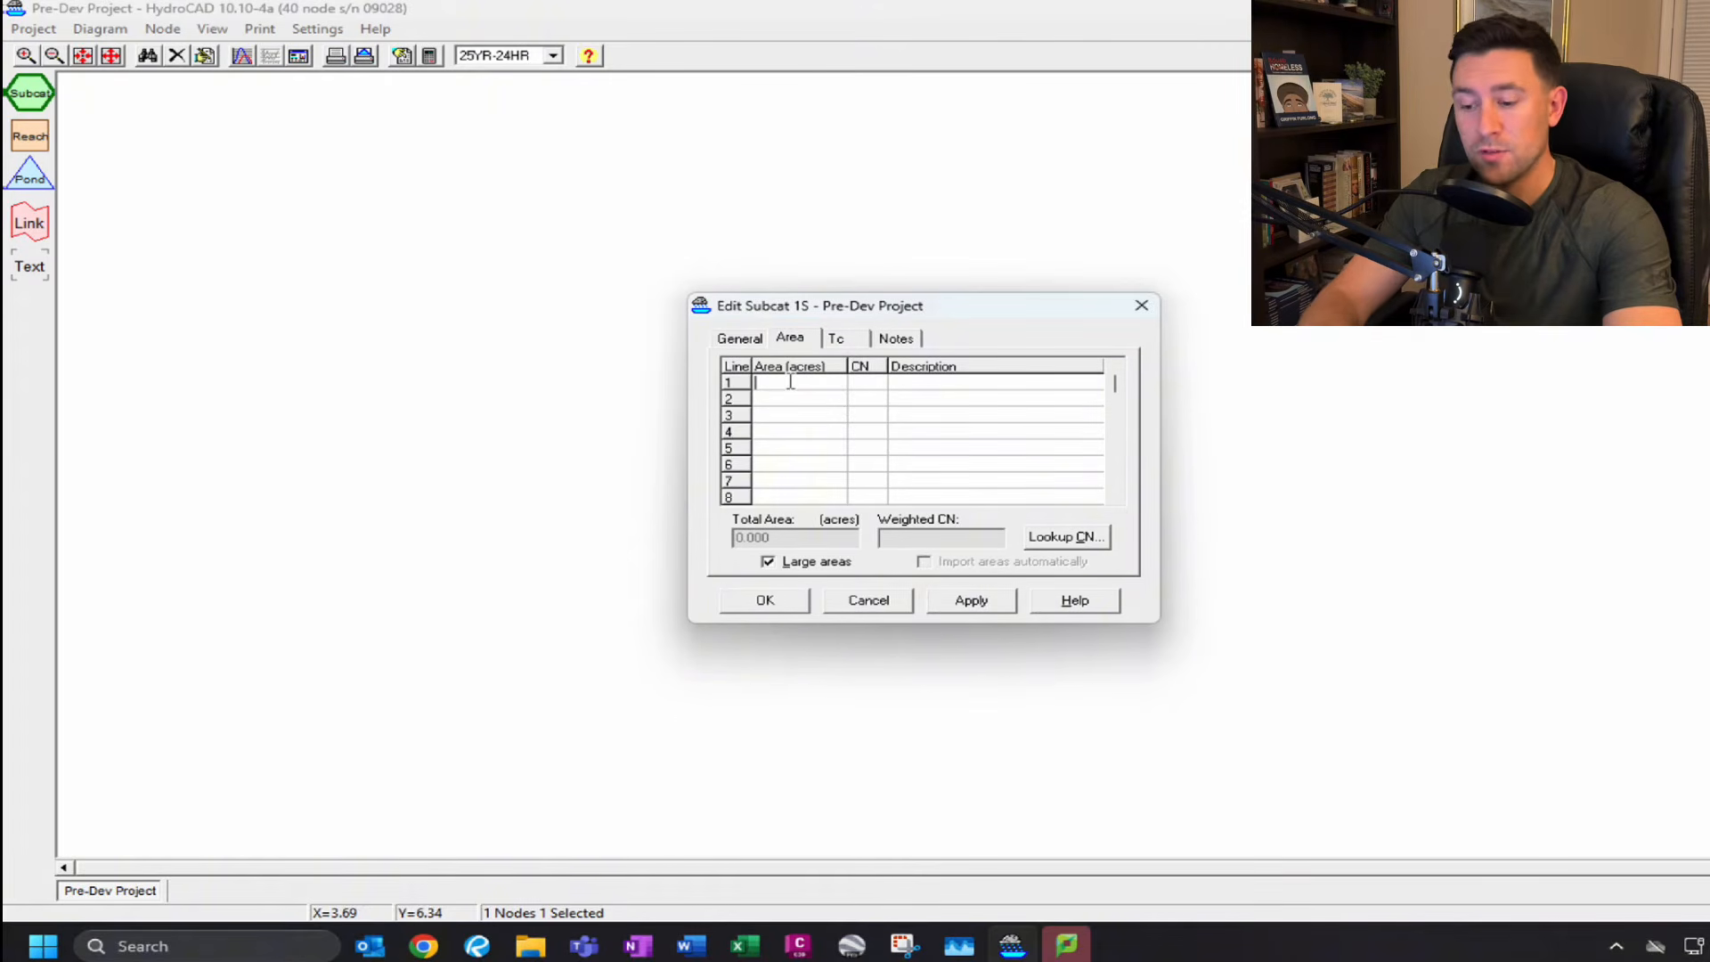
text(2.5)
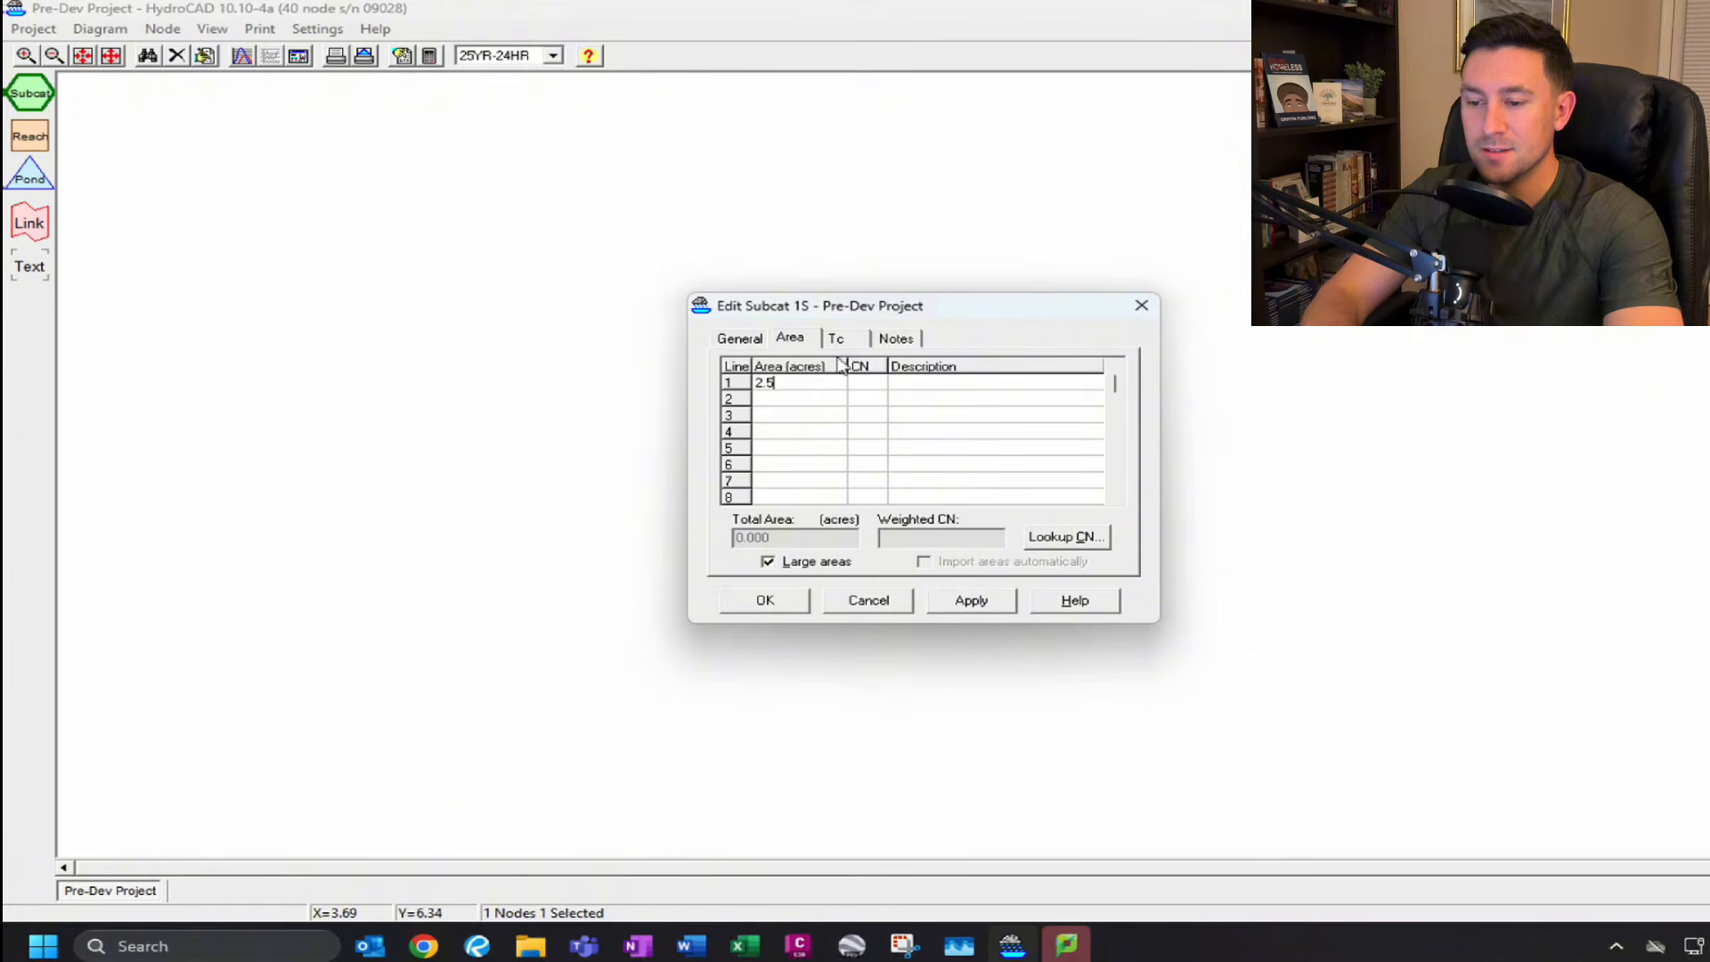
click(874, 385)
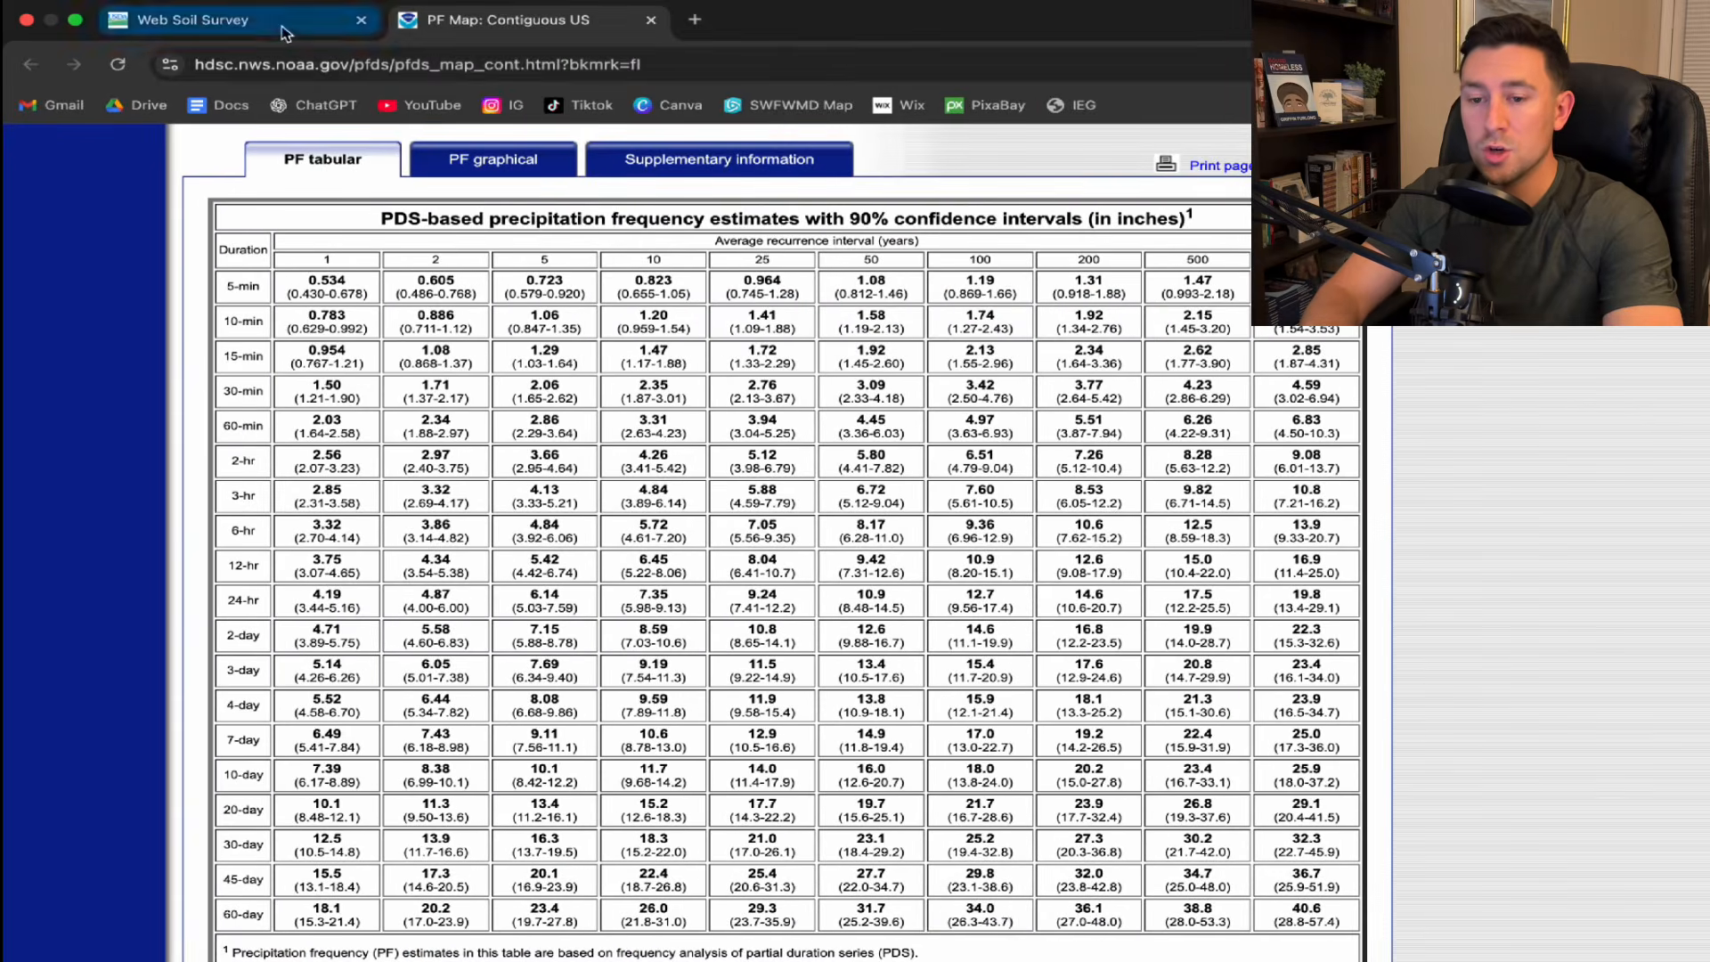
Switch to Web Soil Survey and draw a rectangular area of interest of about 3.9 acres over the site.
click(283, 31)
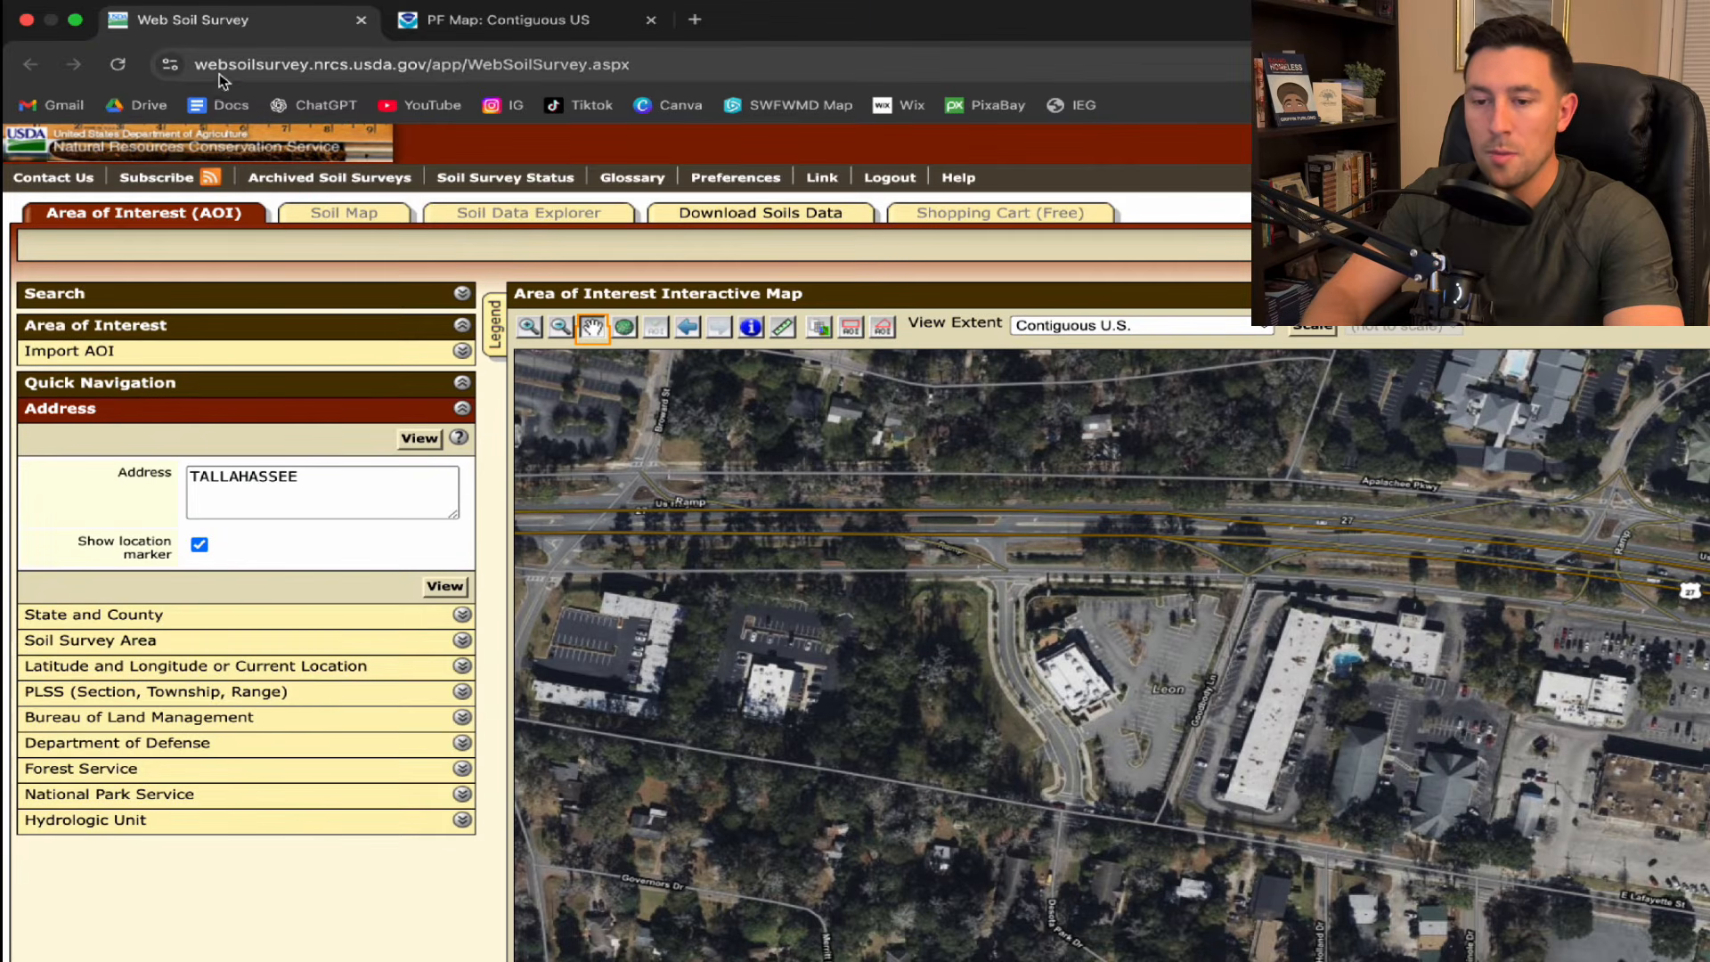
click(285, 496)
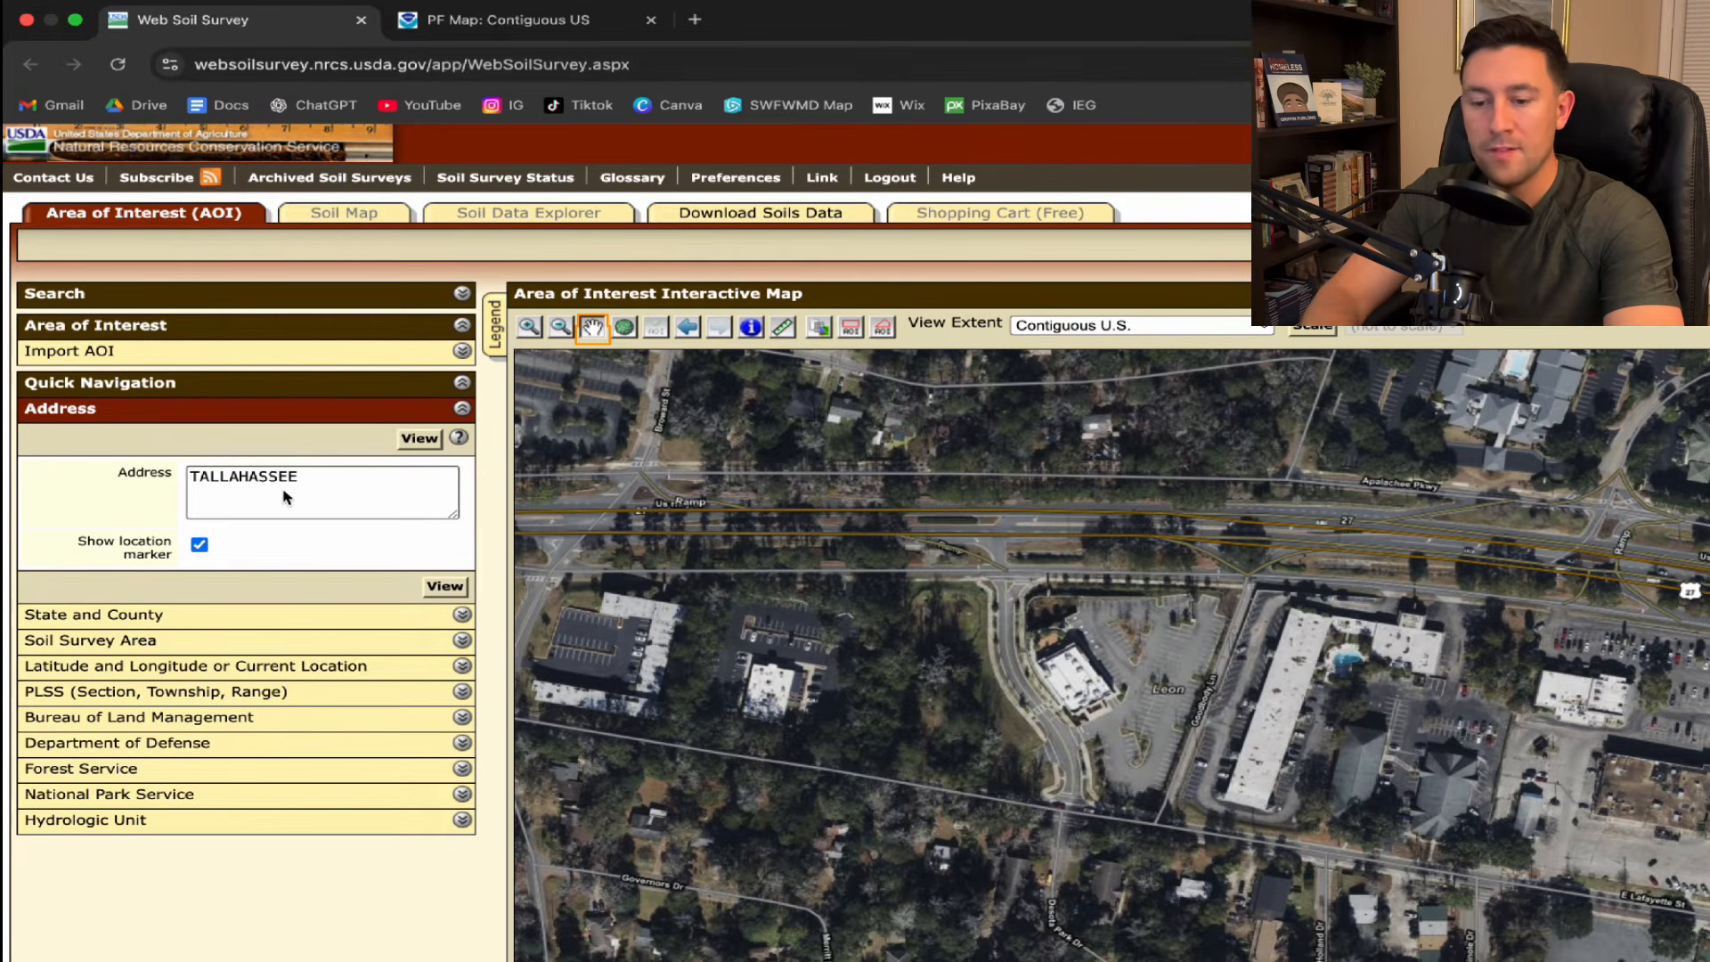
click(852, 336)
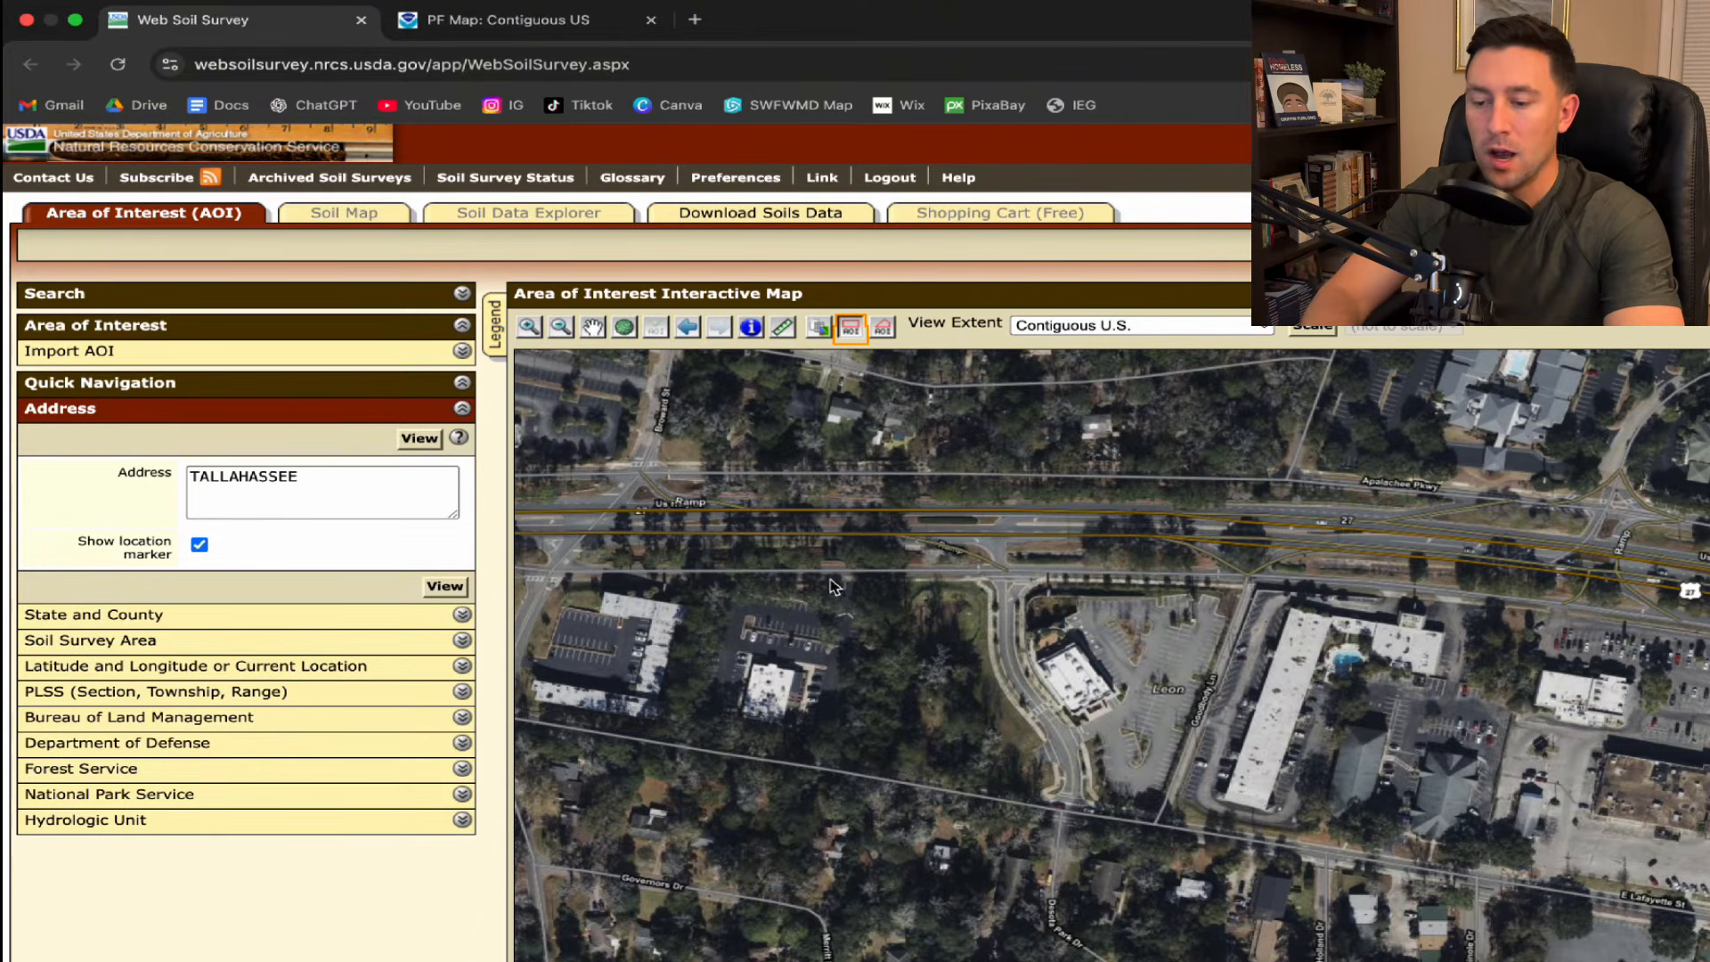
drag(824, 574, 1088, 808)
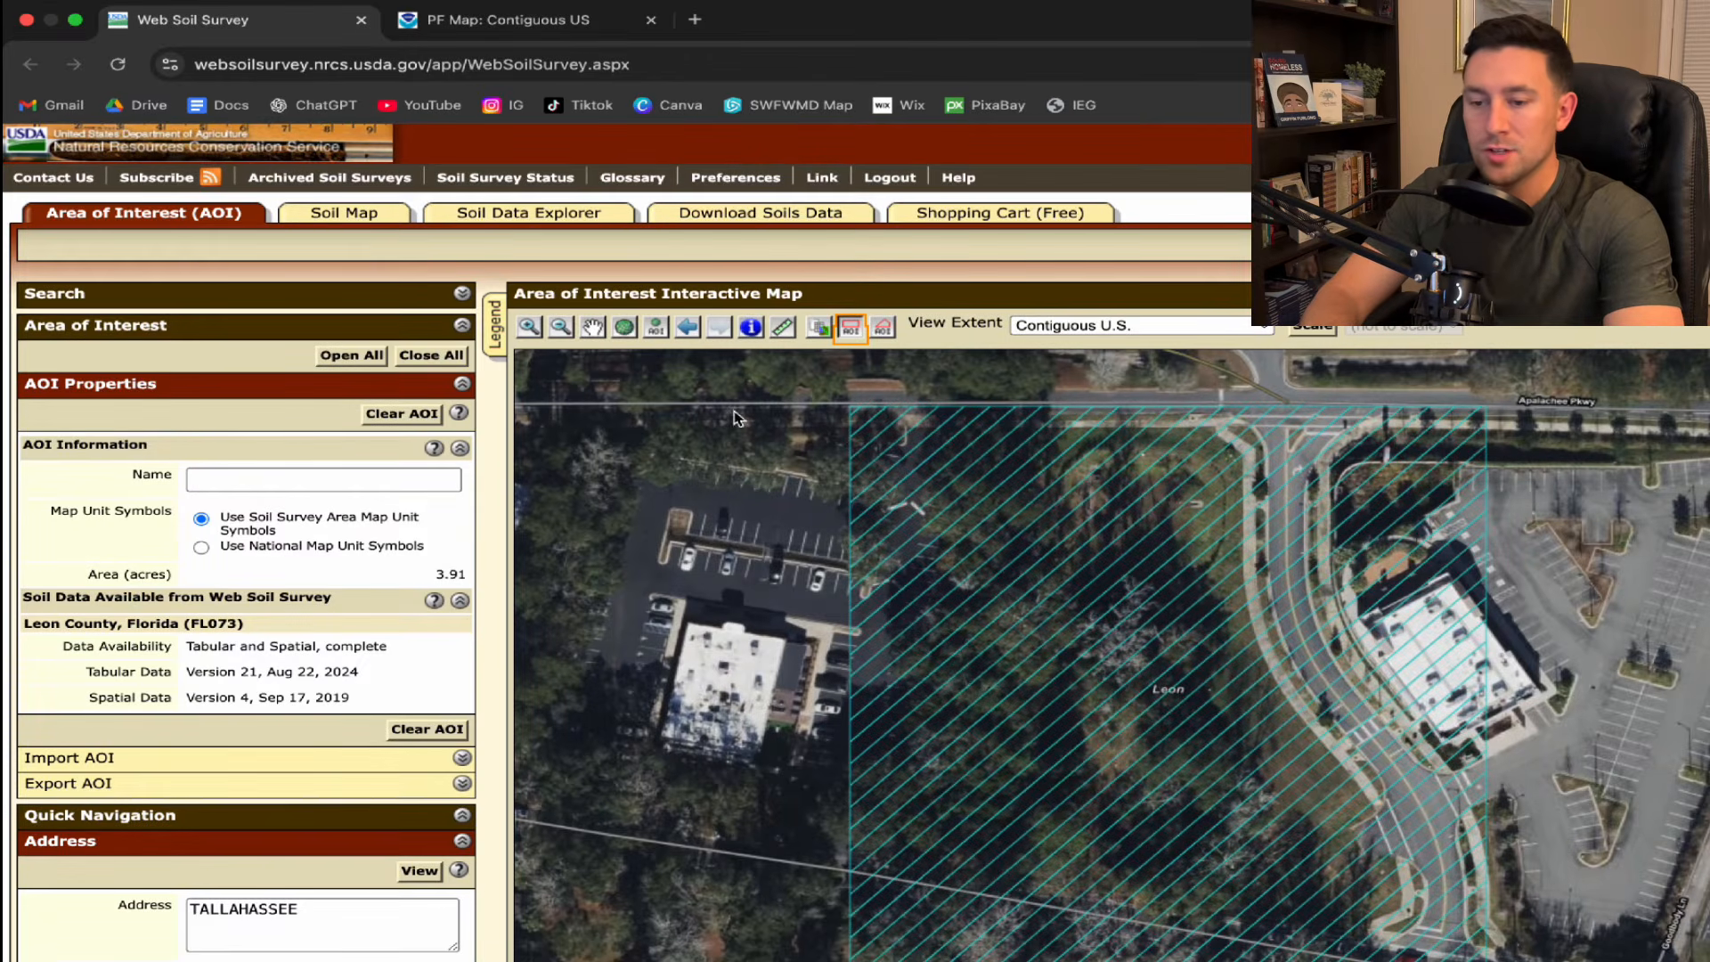
View the Hydrologic Soil Group rating for the area of interest under Soil Properties and Qualities.
click(531, 217)
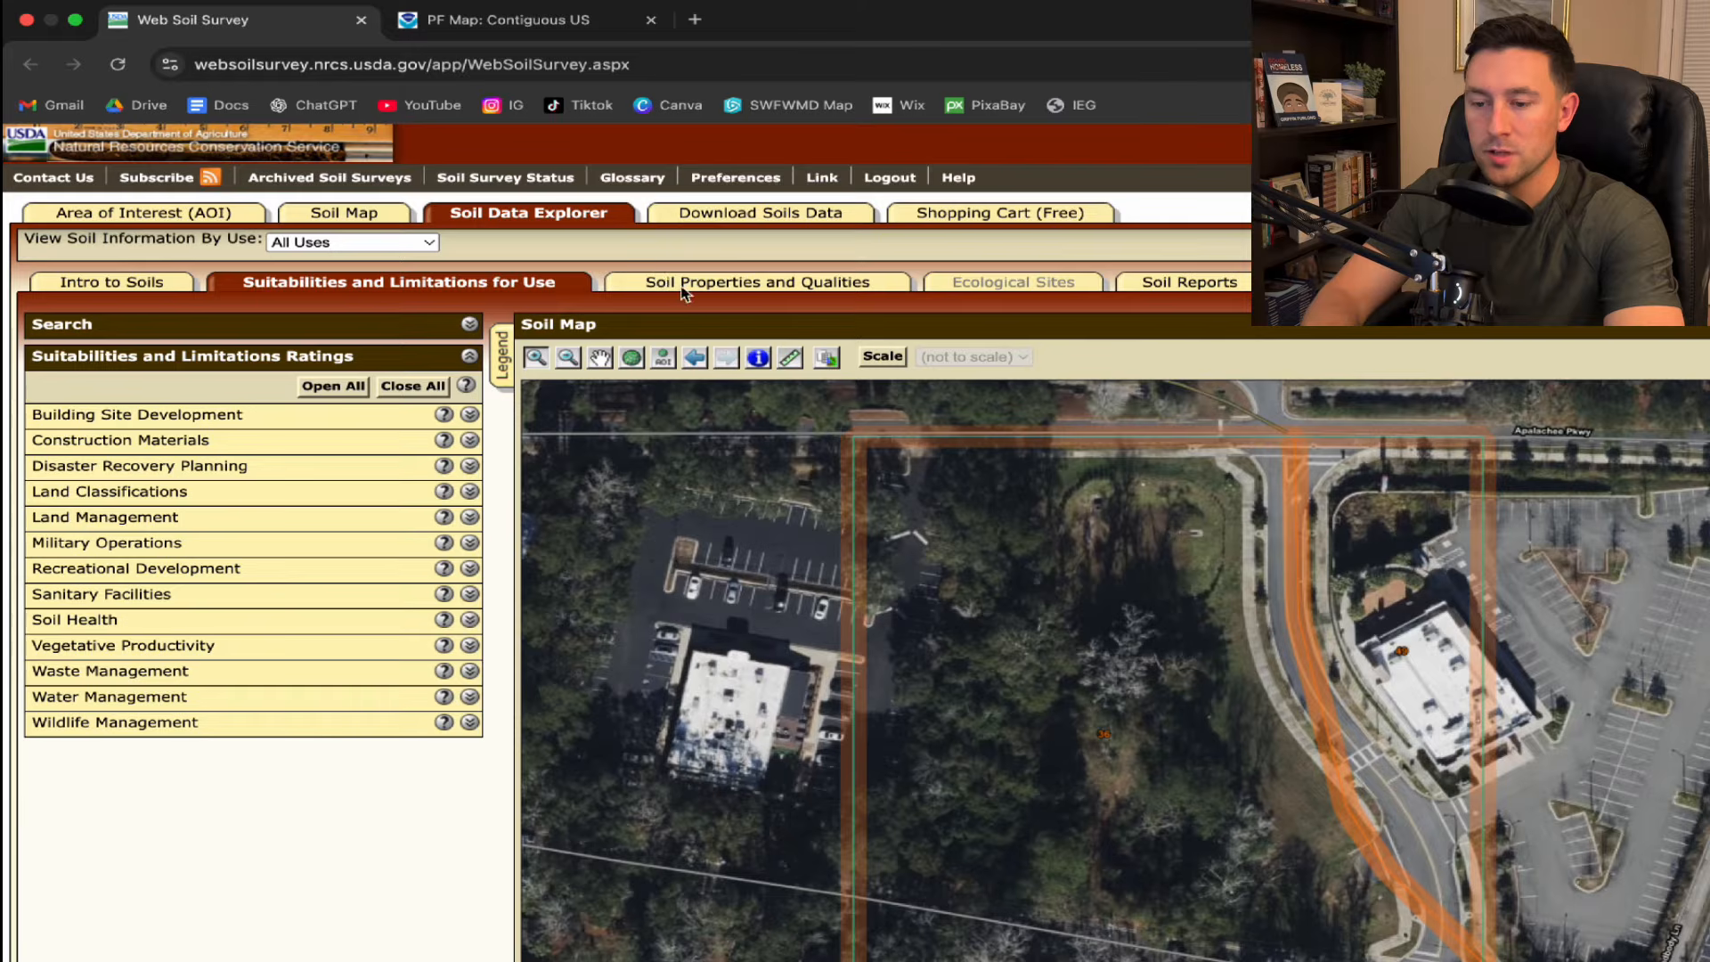
click(761, 281)
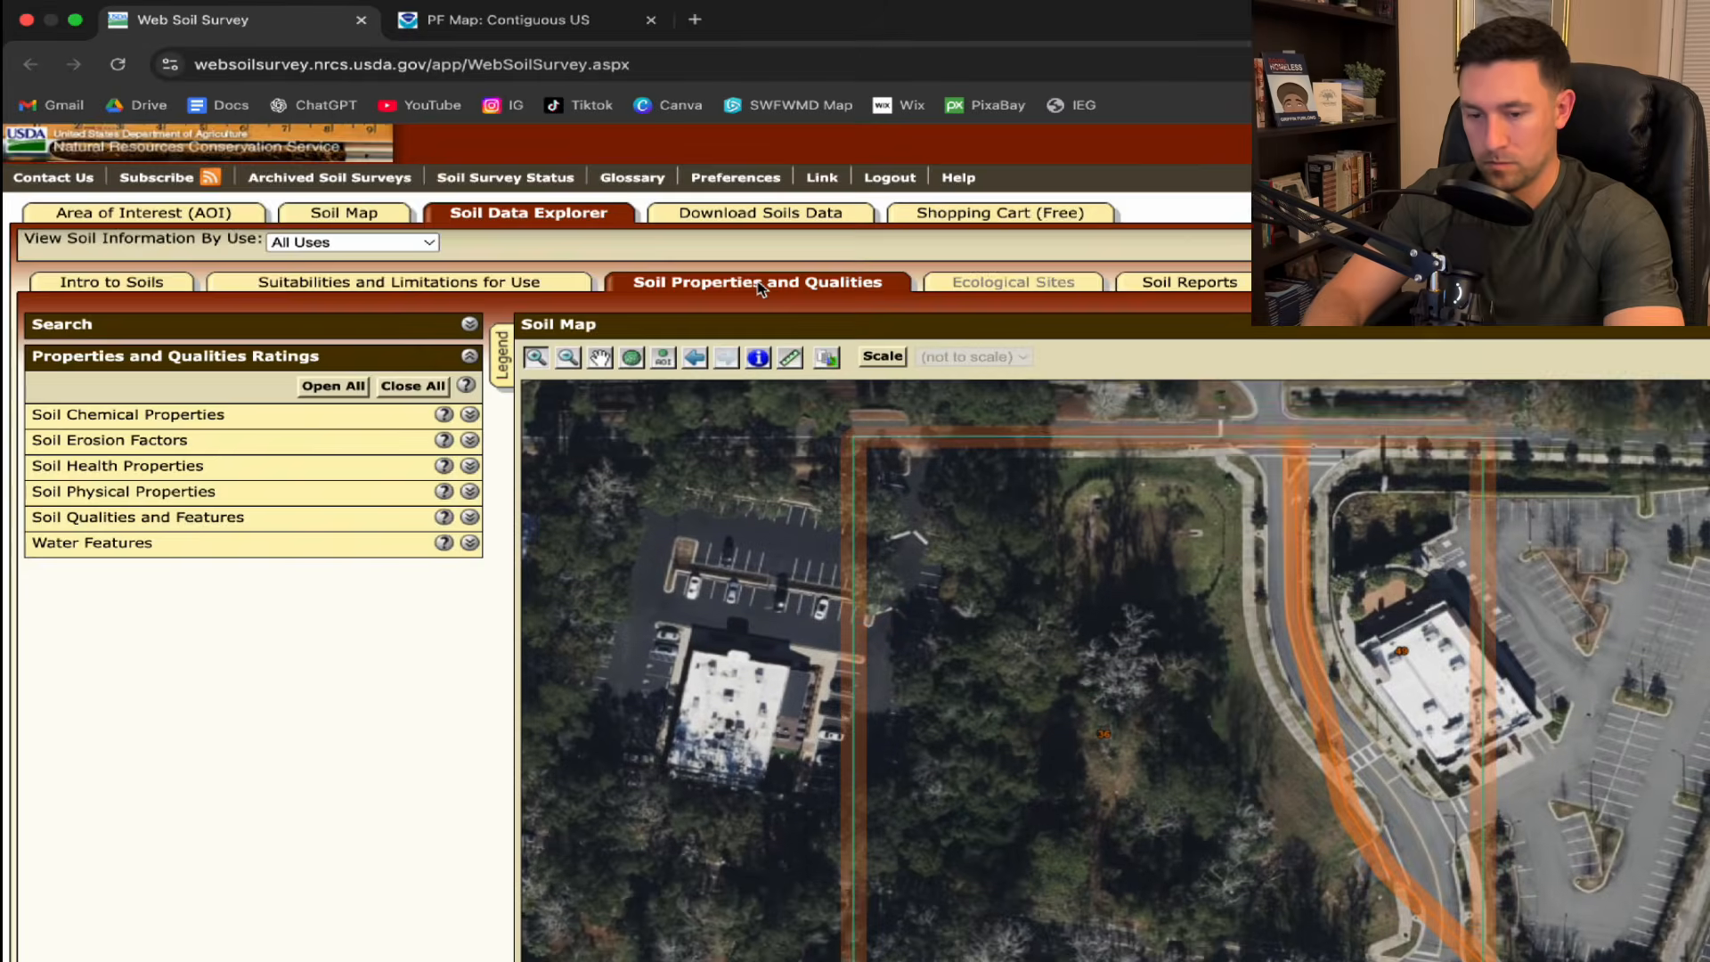
click(469, 491)
scroll(472, 880, down, 2)
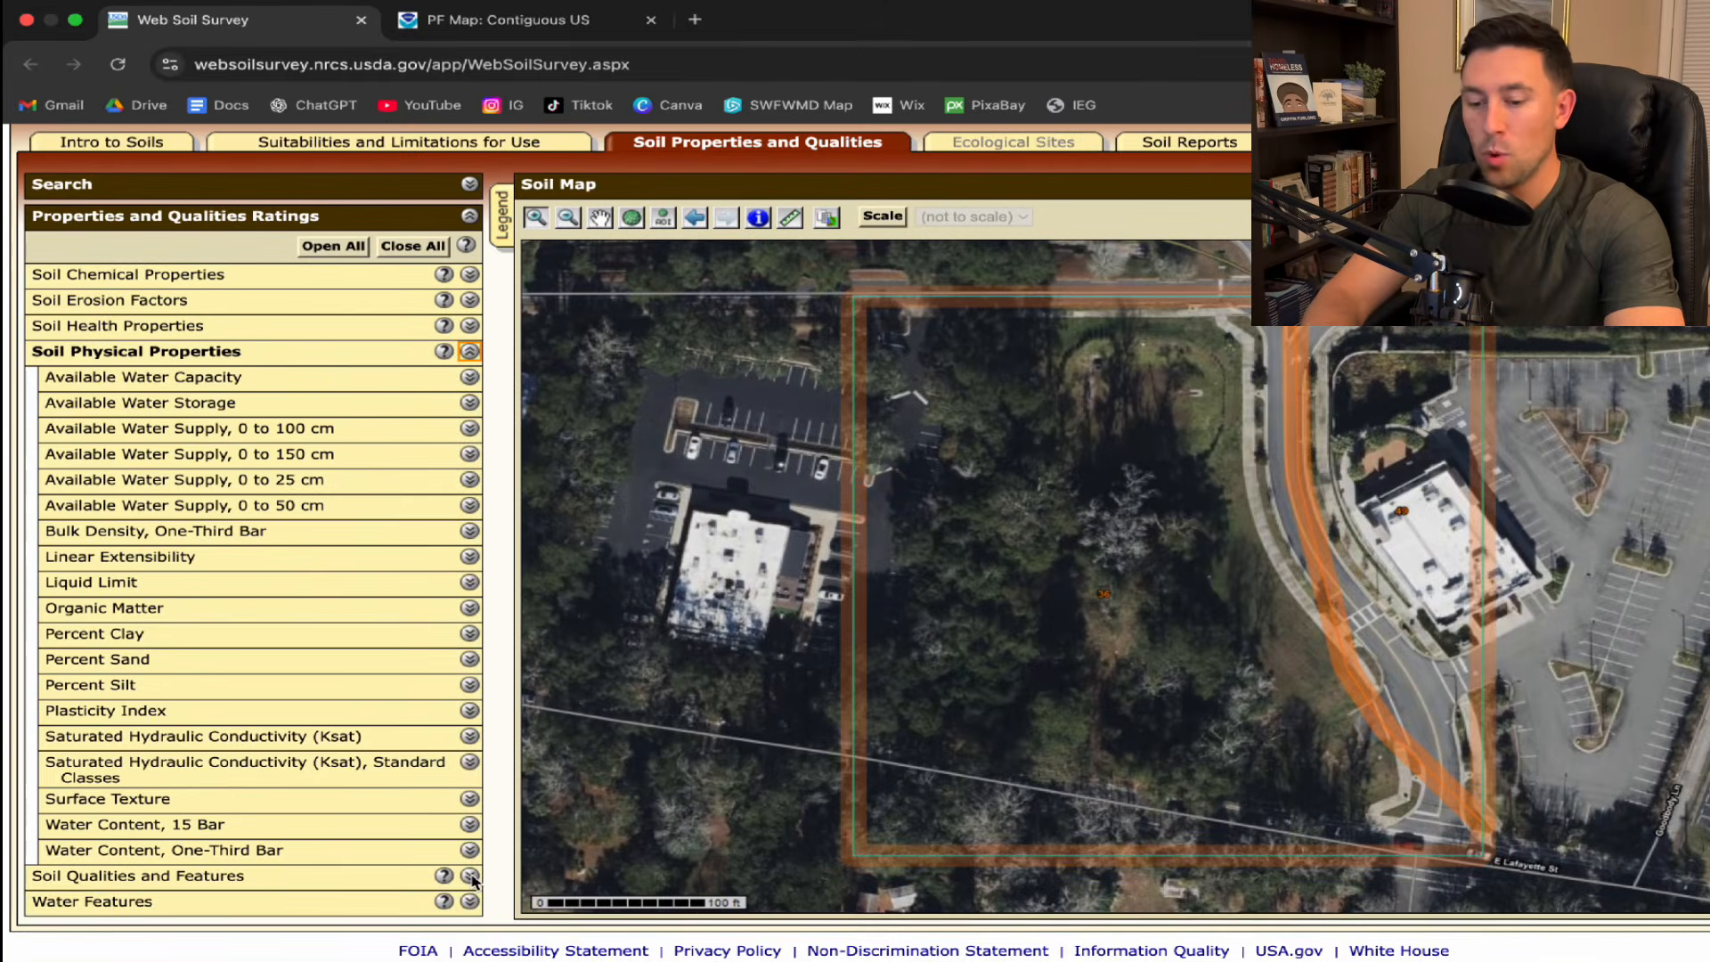
click(469, 875)
scroll(375, 735, down, 5)
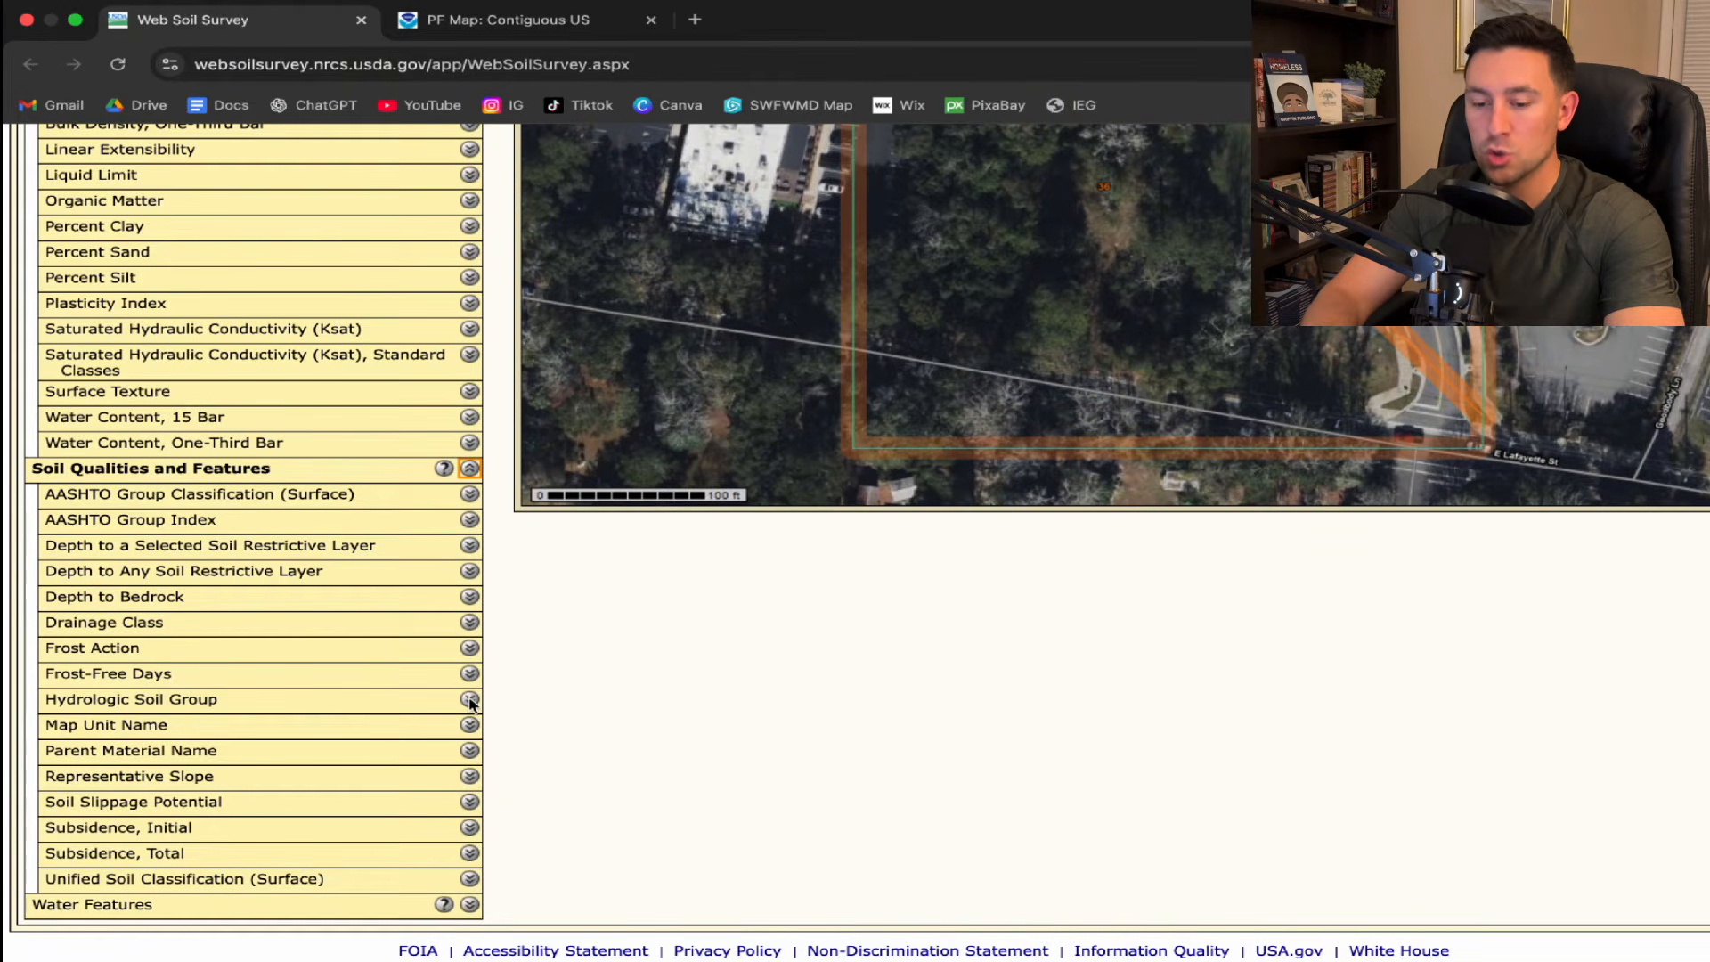
click(469, 700)
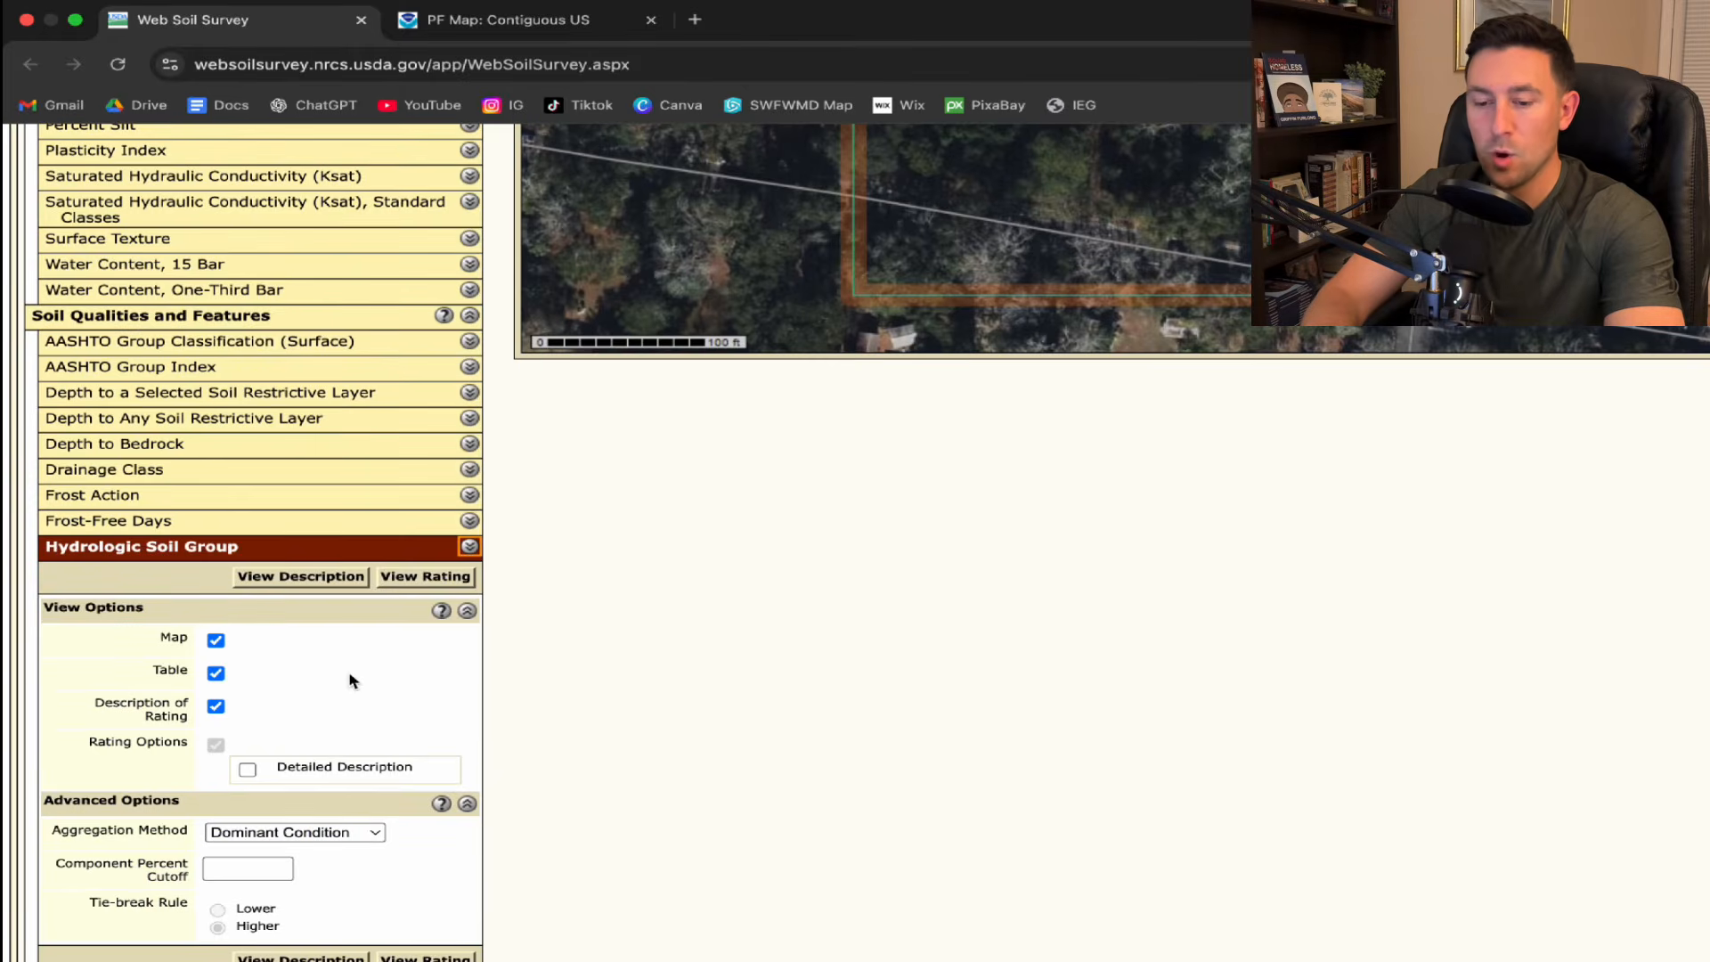
scroll(351, 679, down, 3)
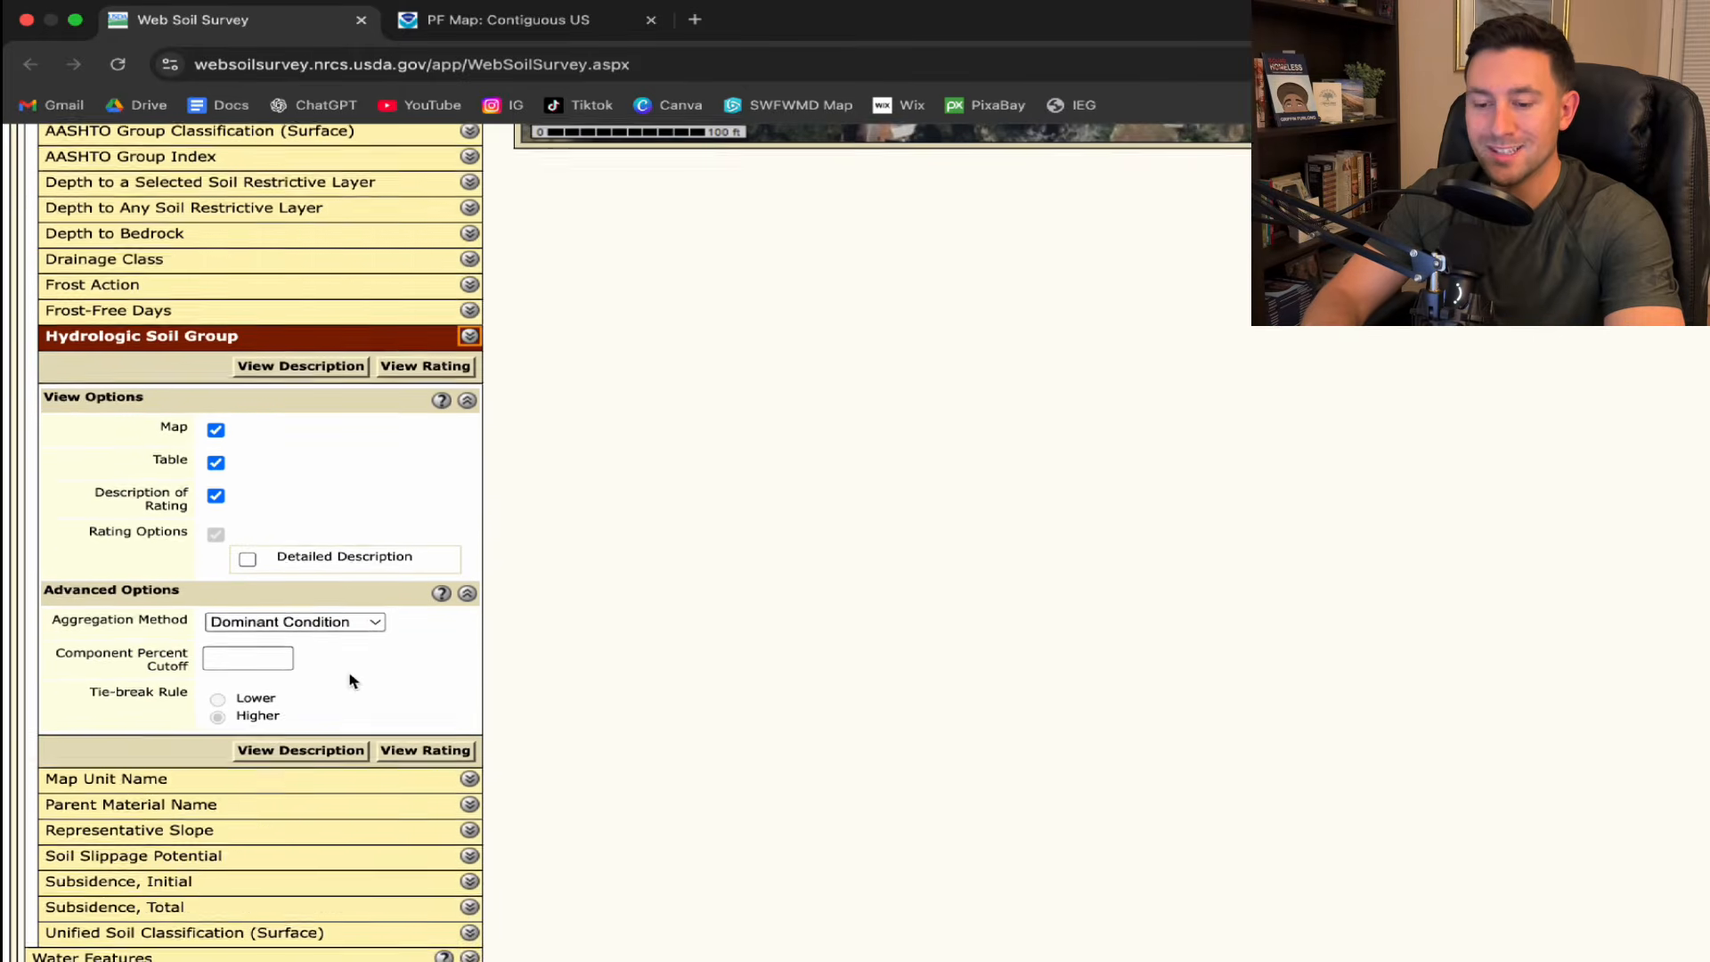
click(426, 750)
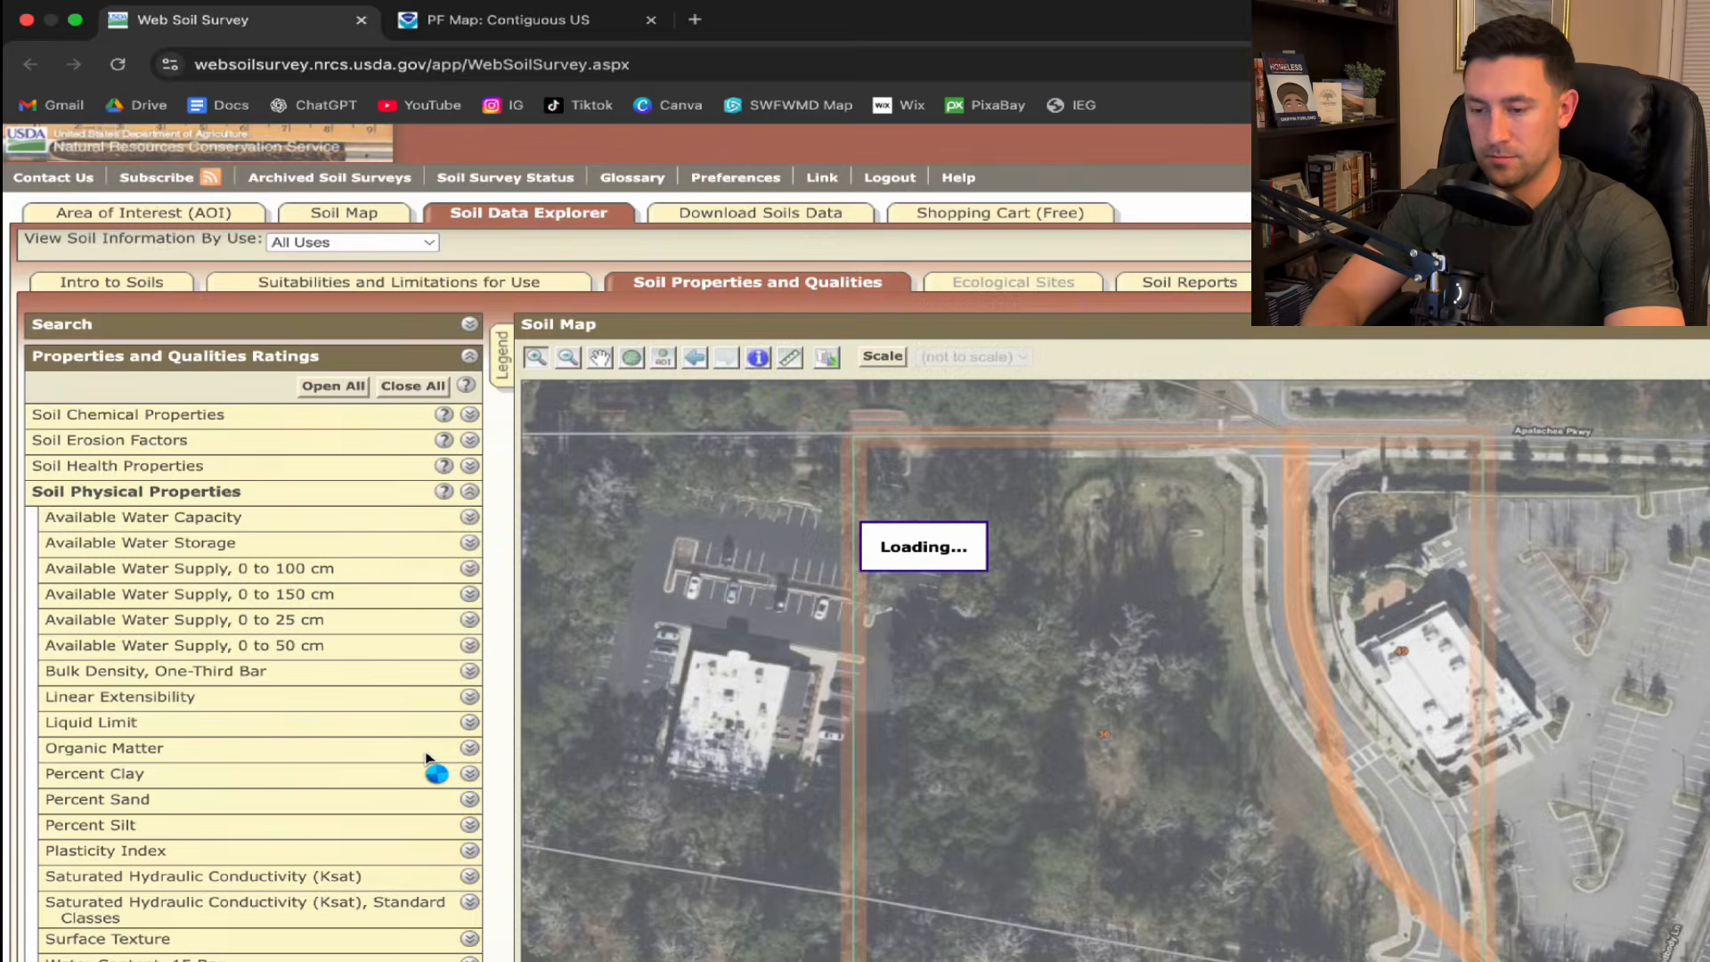
scroll(938, 612, up, 5)
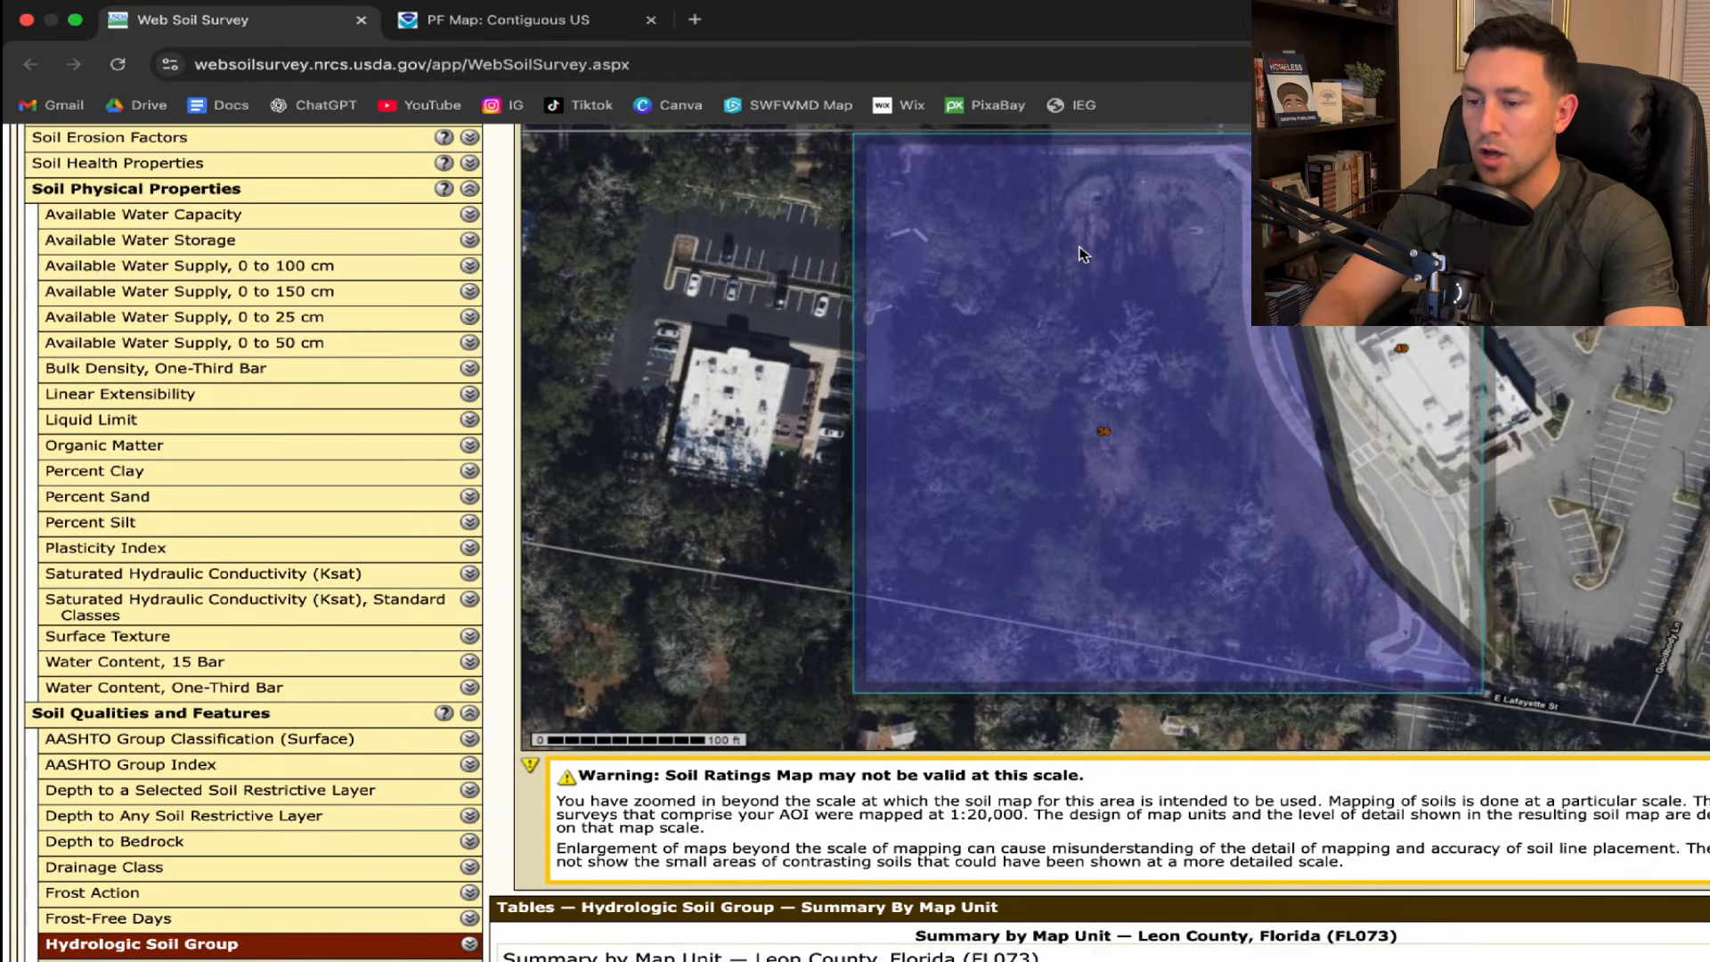
scroll(1131, 334, down, 6)
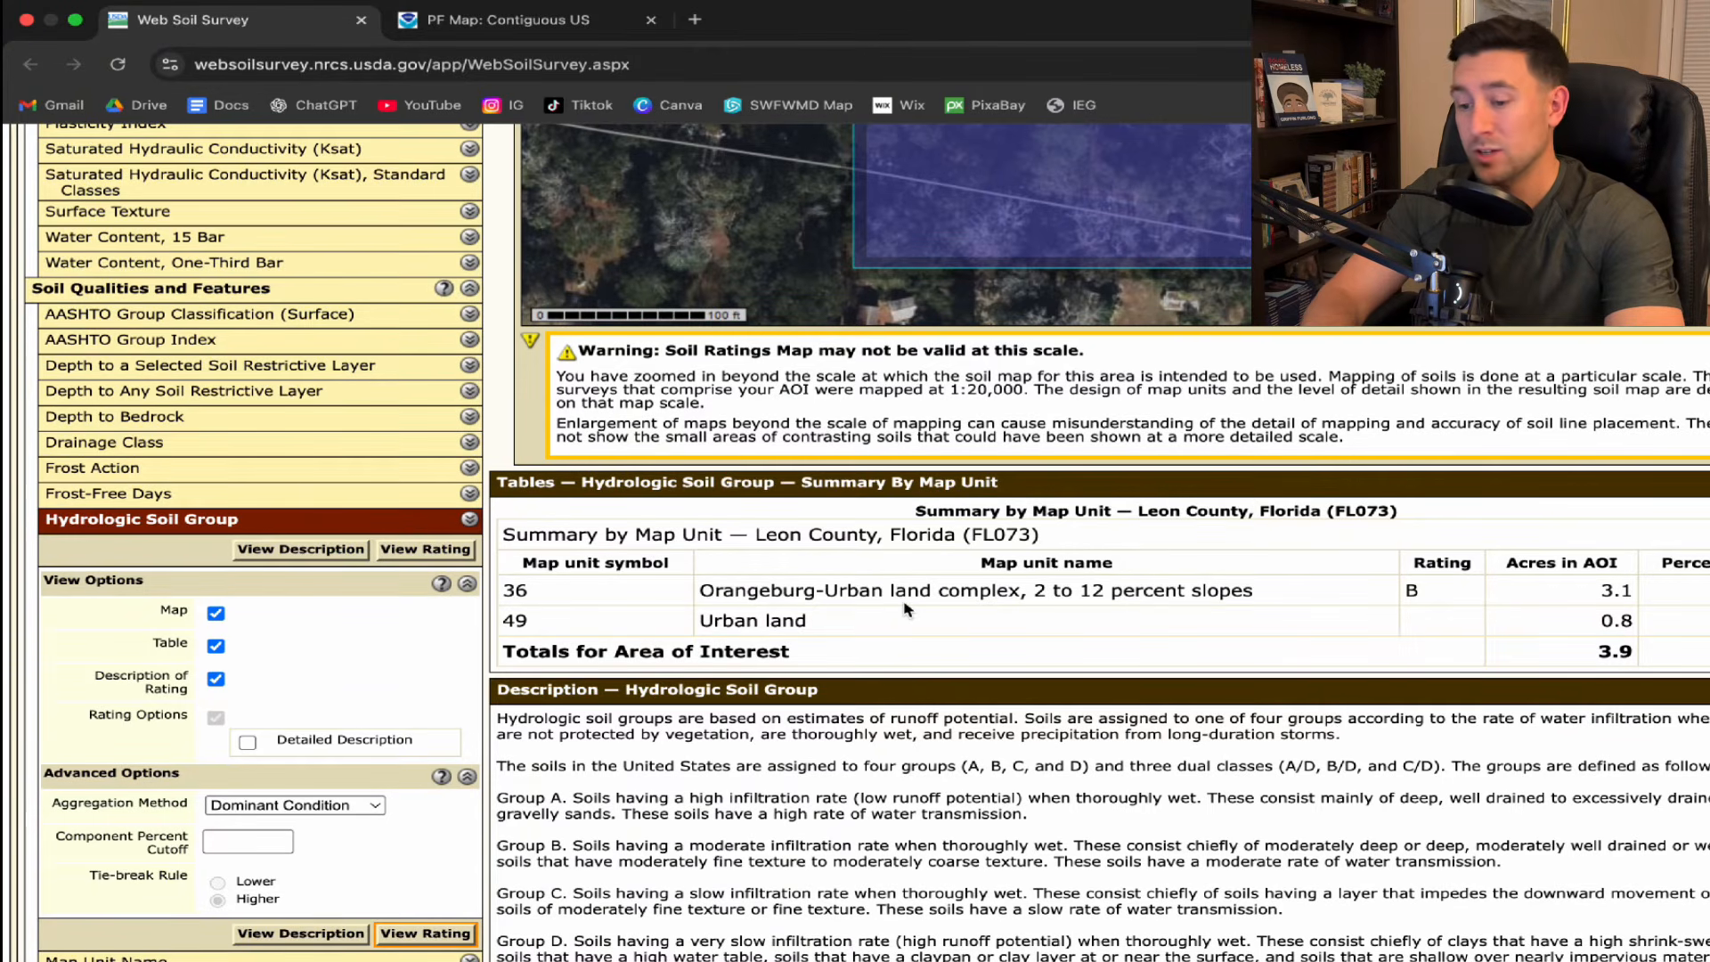
scroll(906, 609, down, 3)
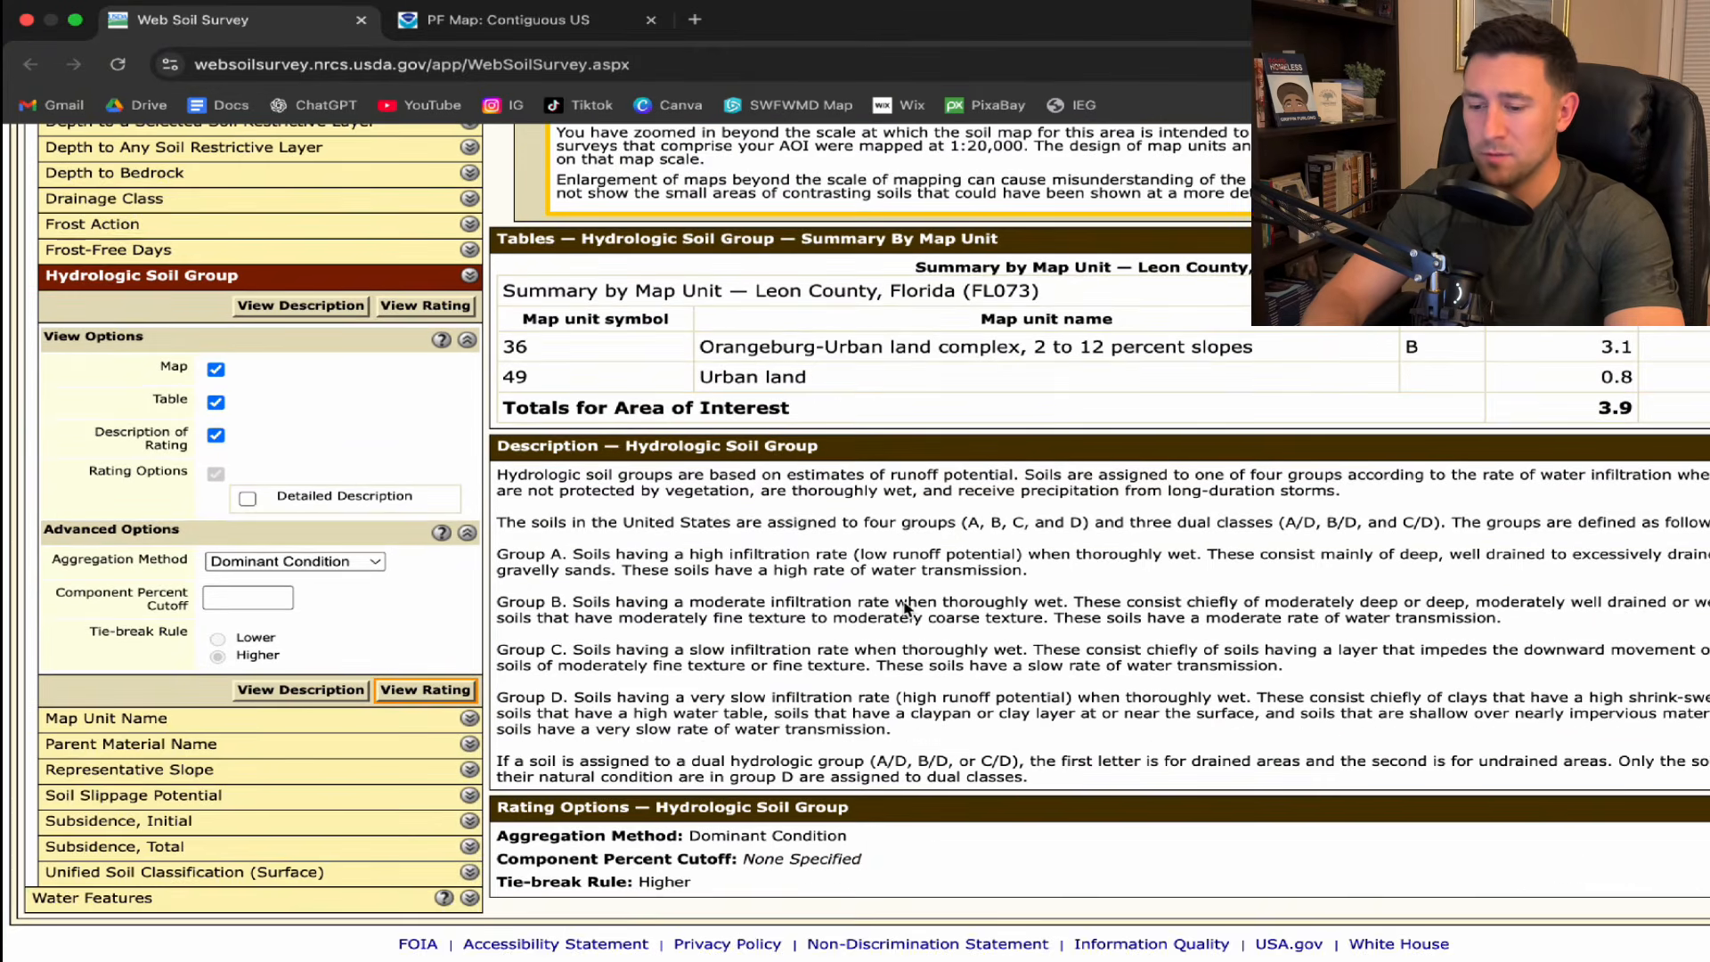
scroll(1172, 557, up, 2)
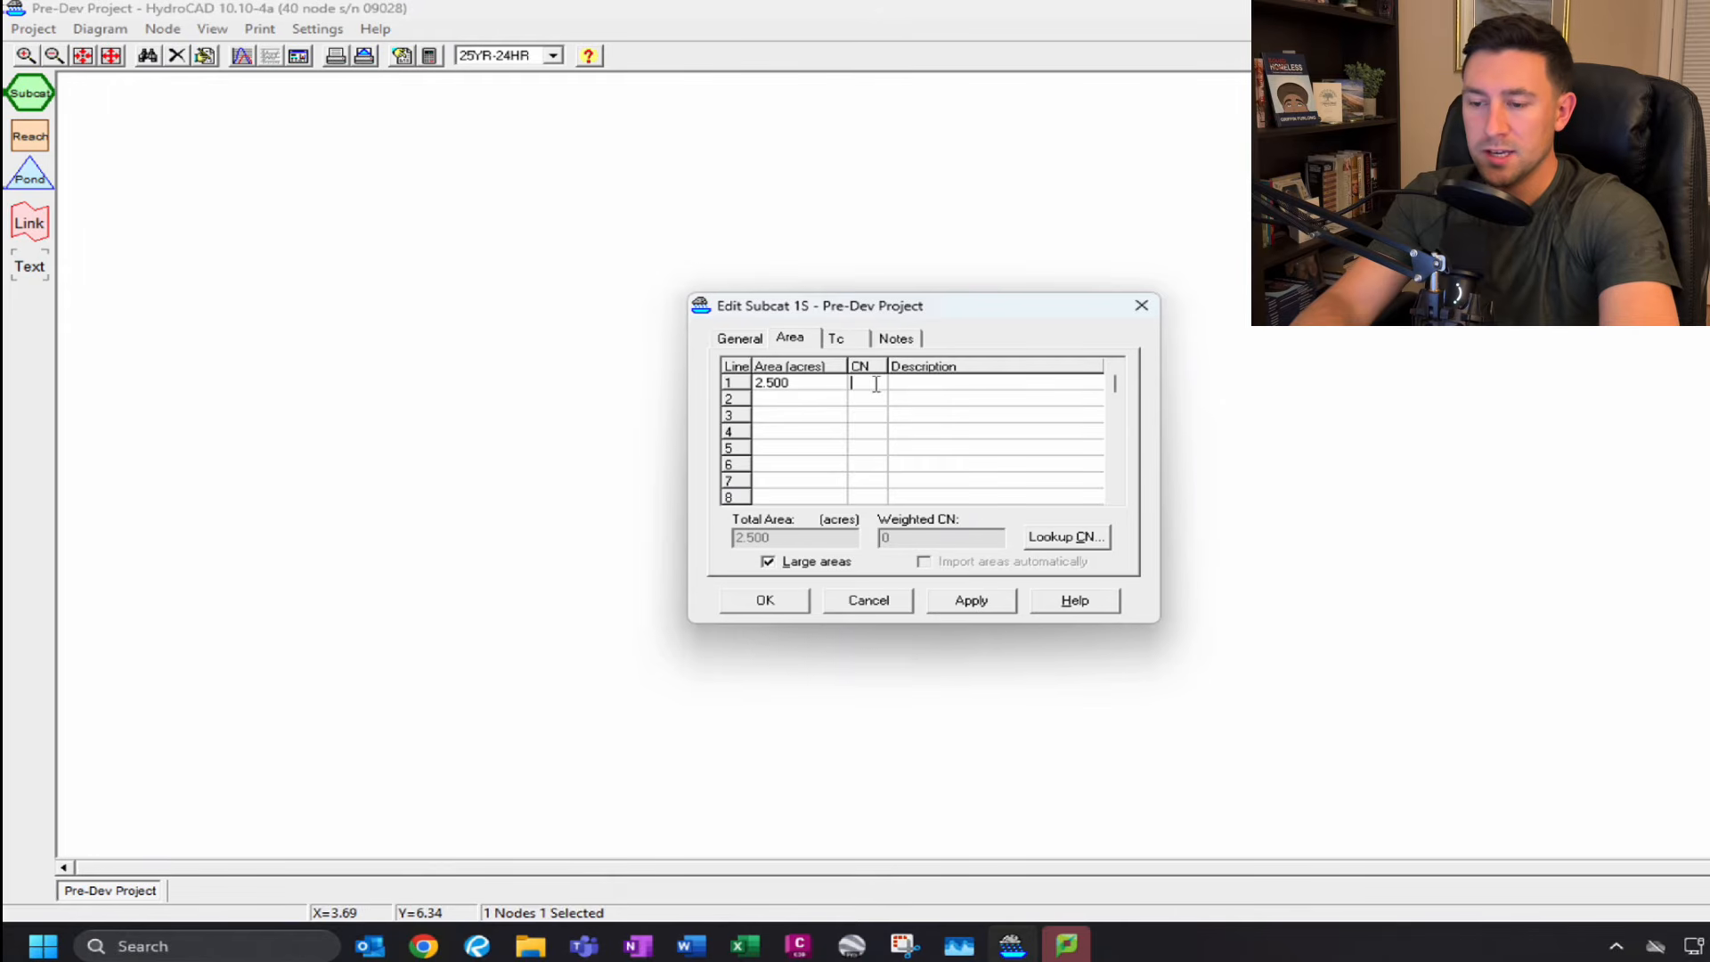
Set the subcatchment's curve number to 70 and add a Direct Entry time of concentration of 20 minutes described as TC.
text(0)
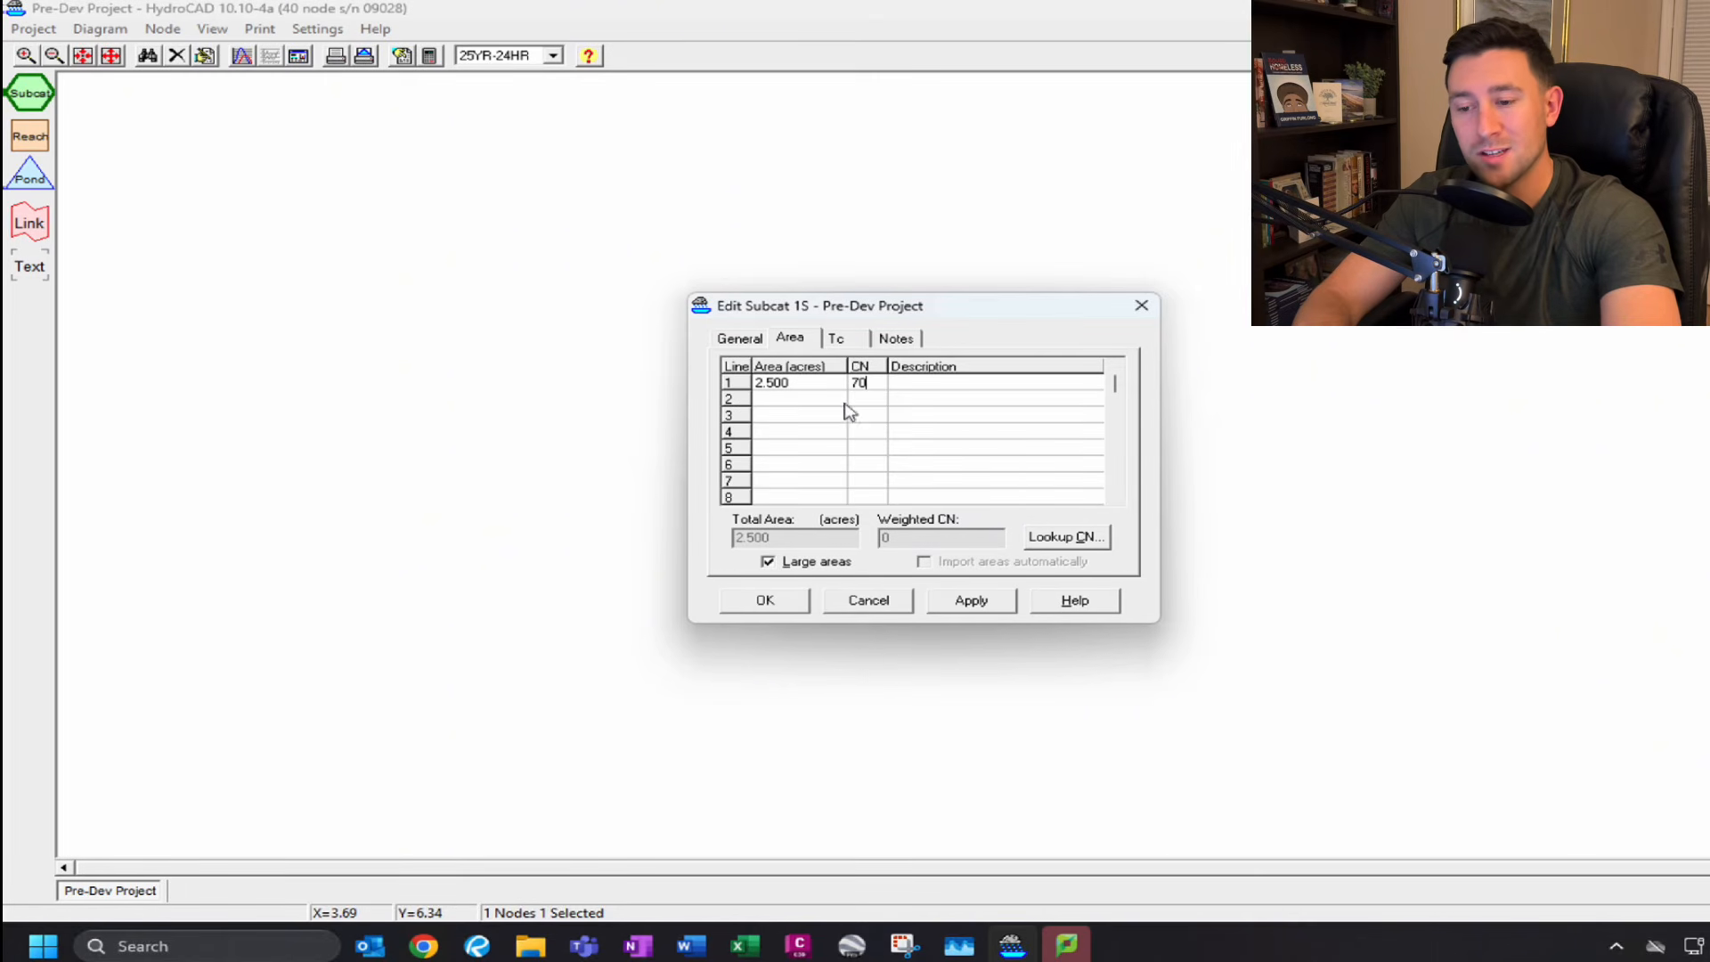
click(838, 339)
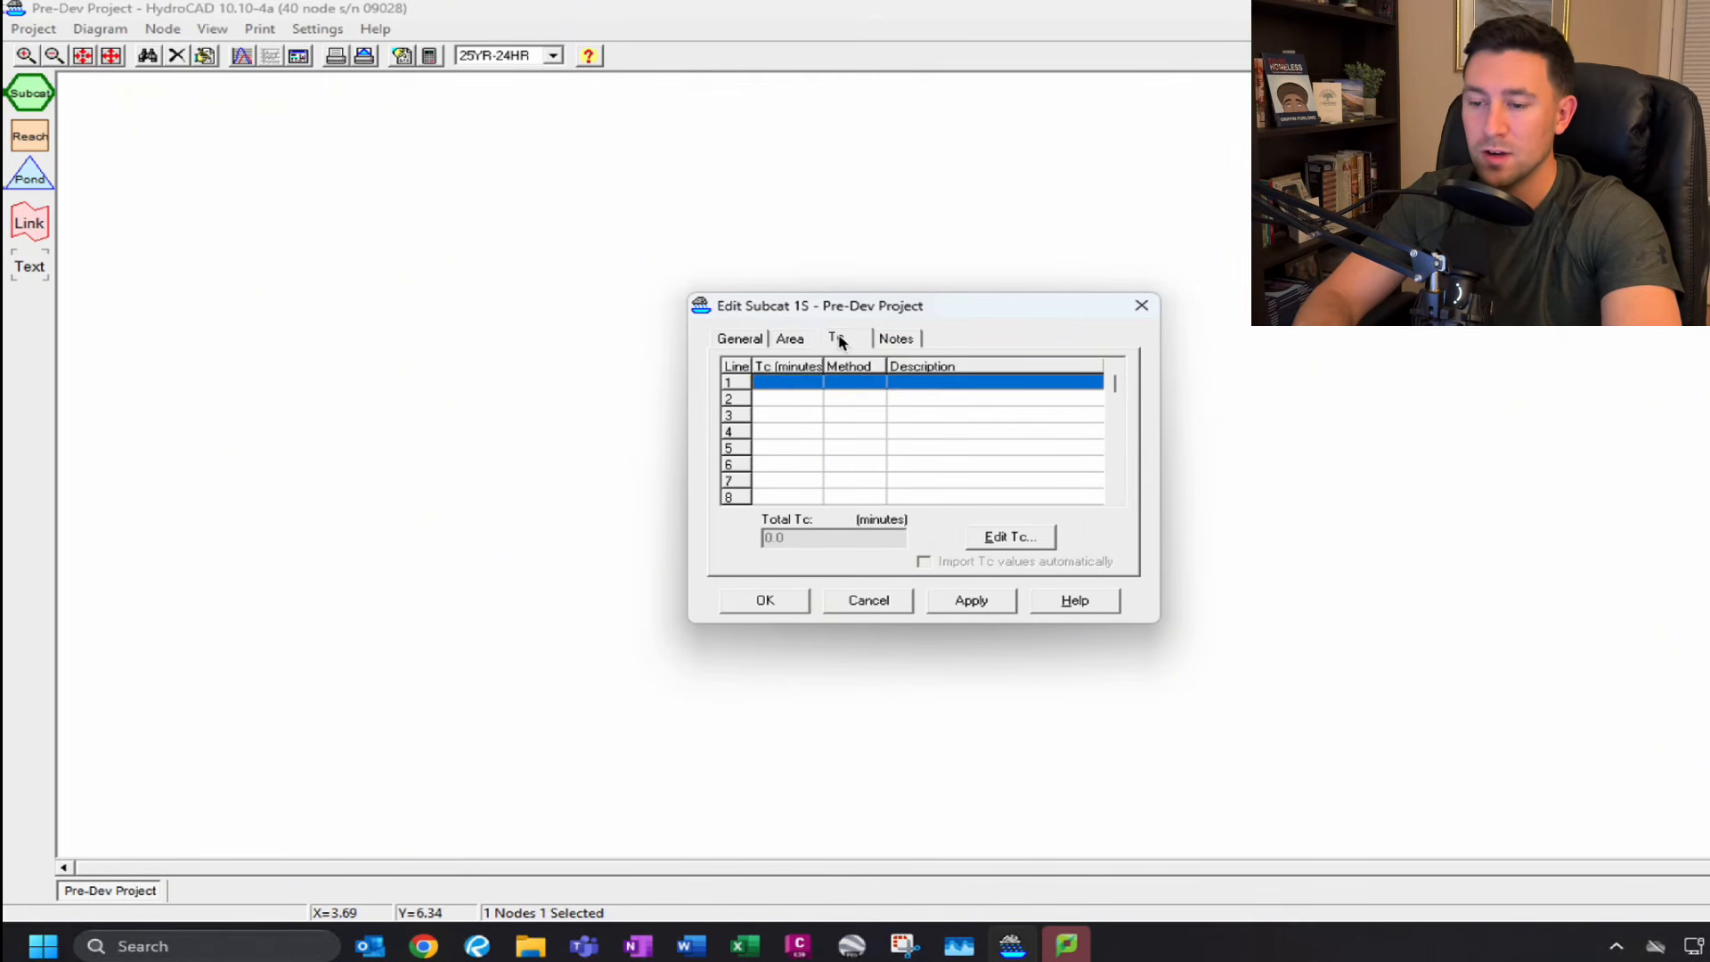
double_click(798, 393)
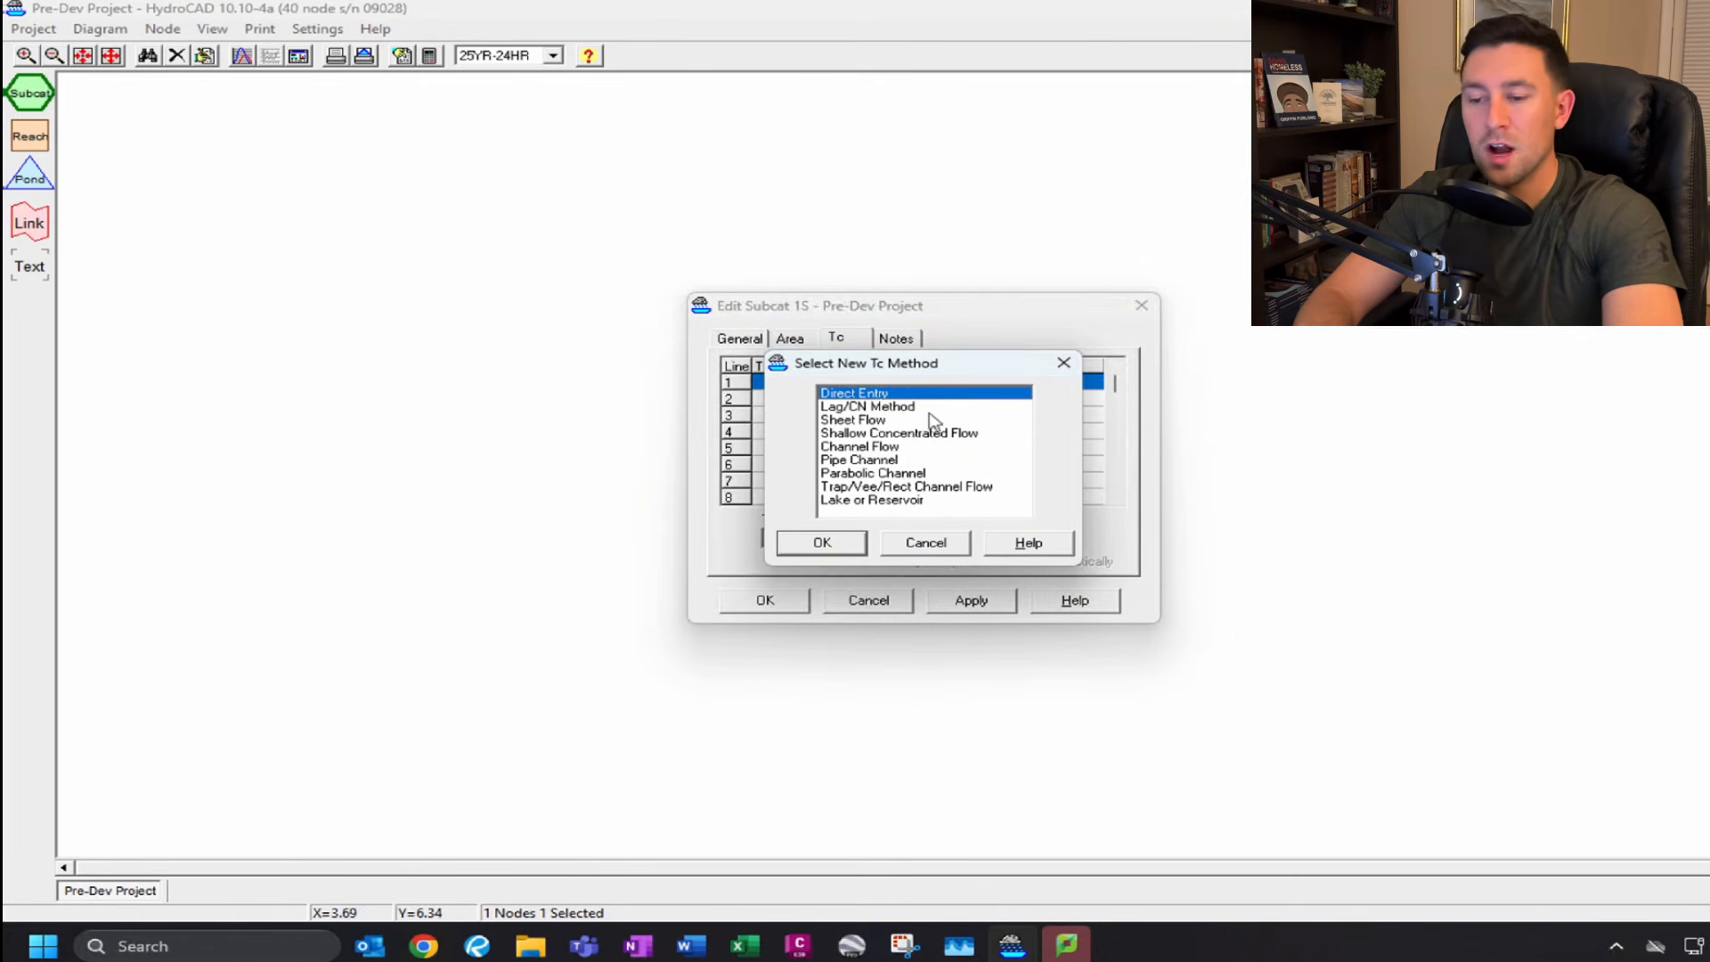
click(875, 421)
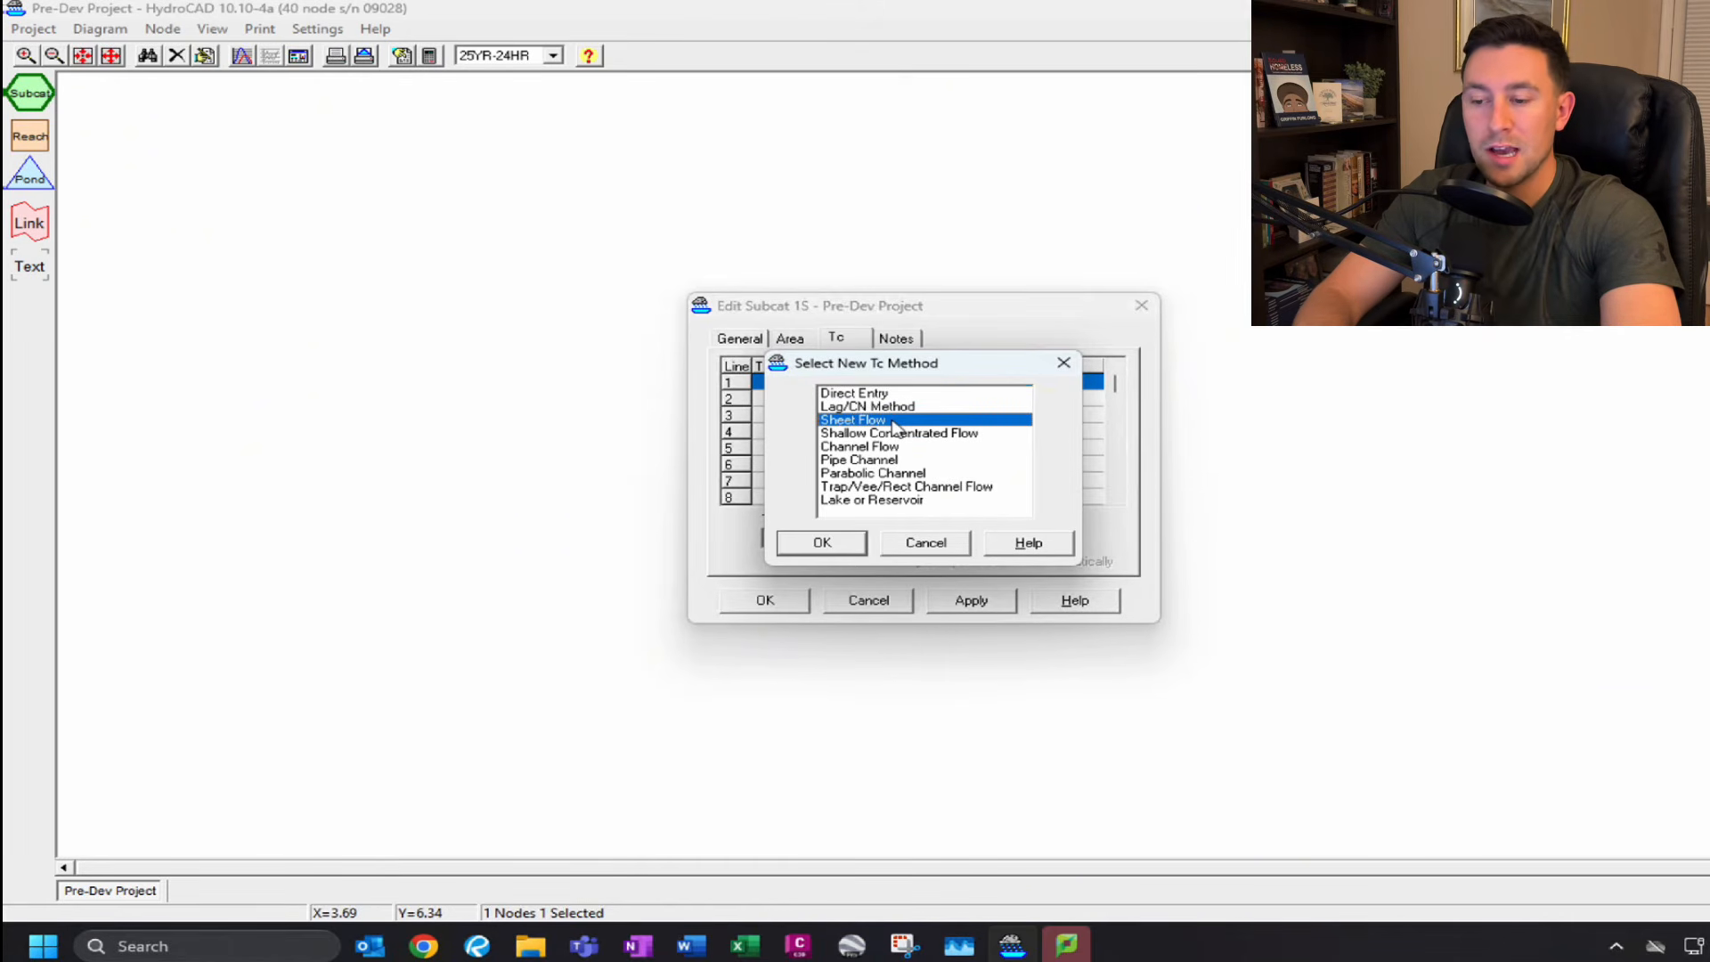
click(897, 434)
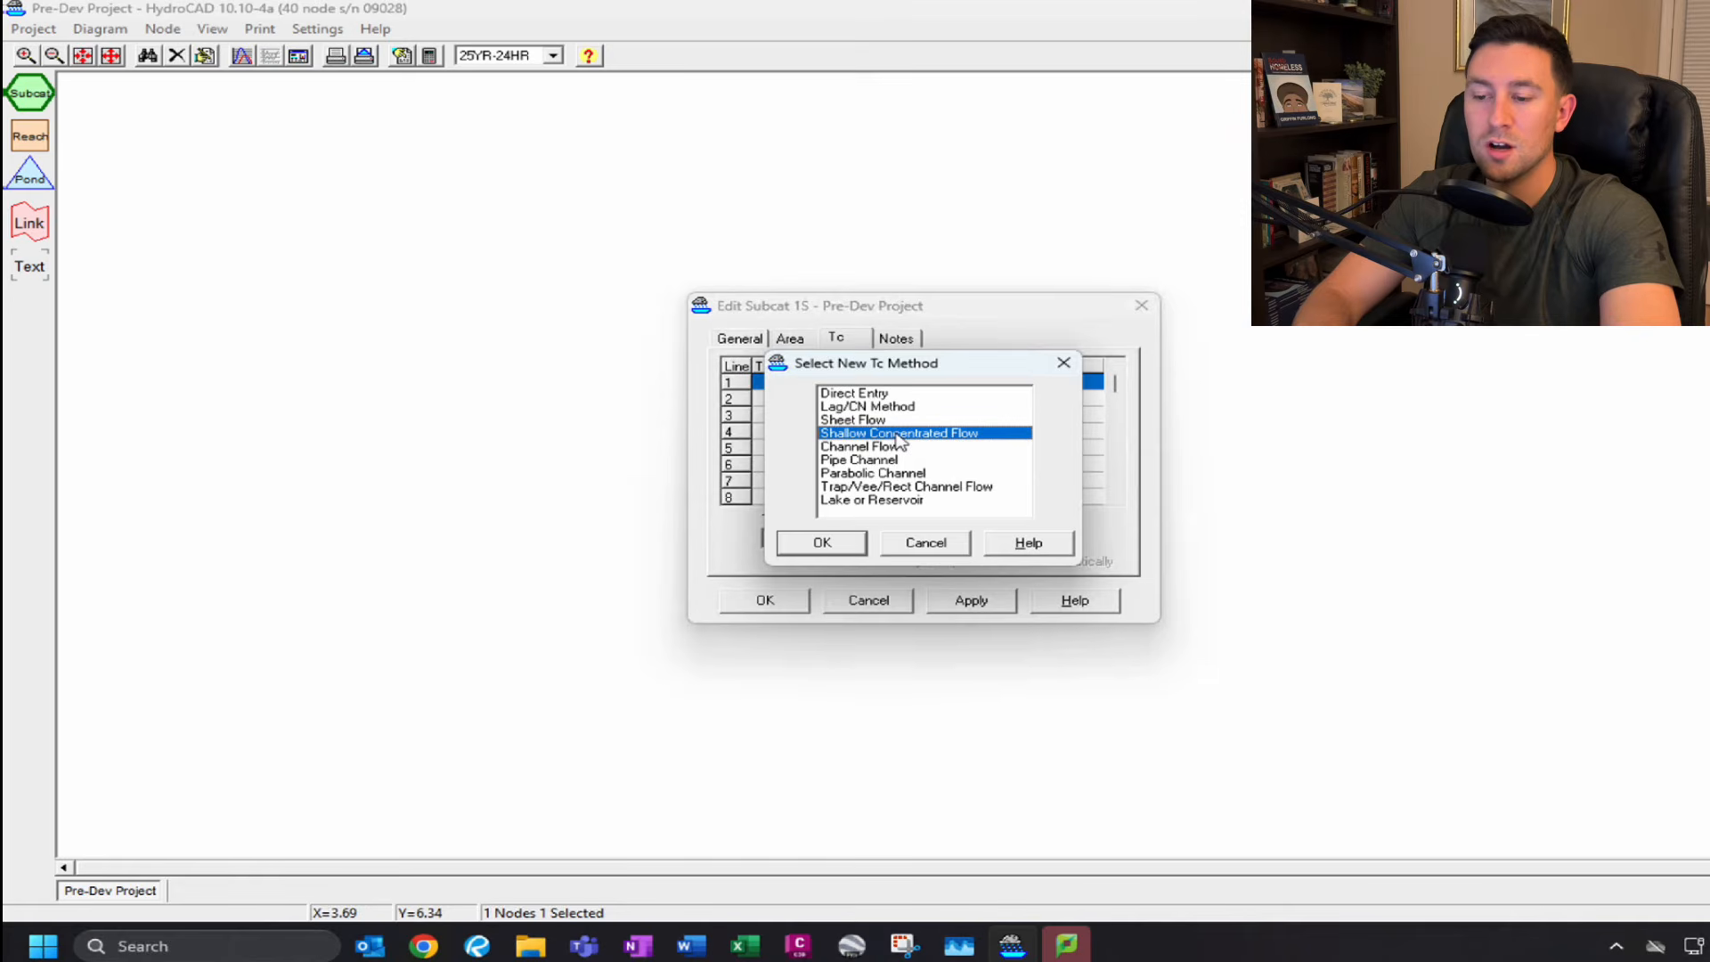
click(887, 394)
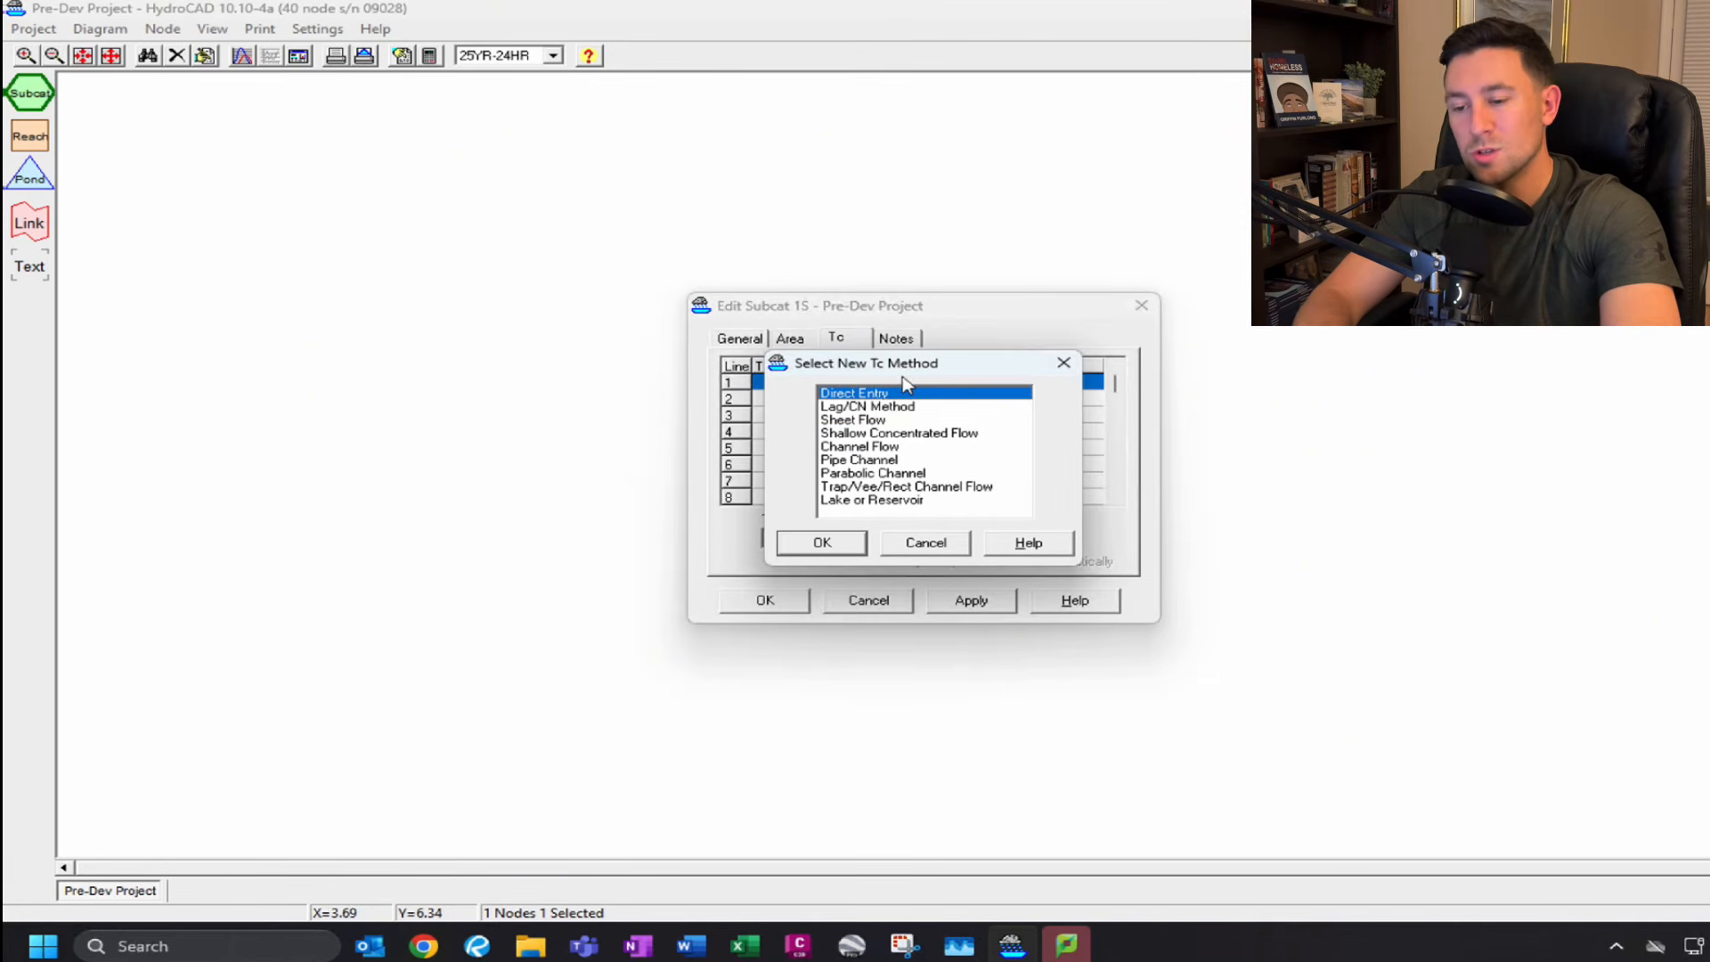
click(821, 543)
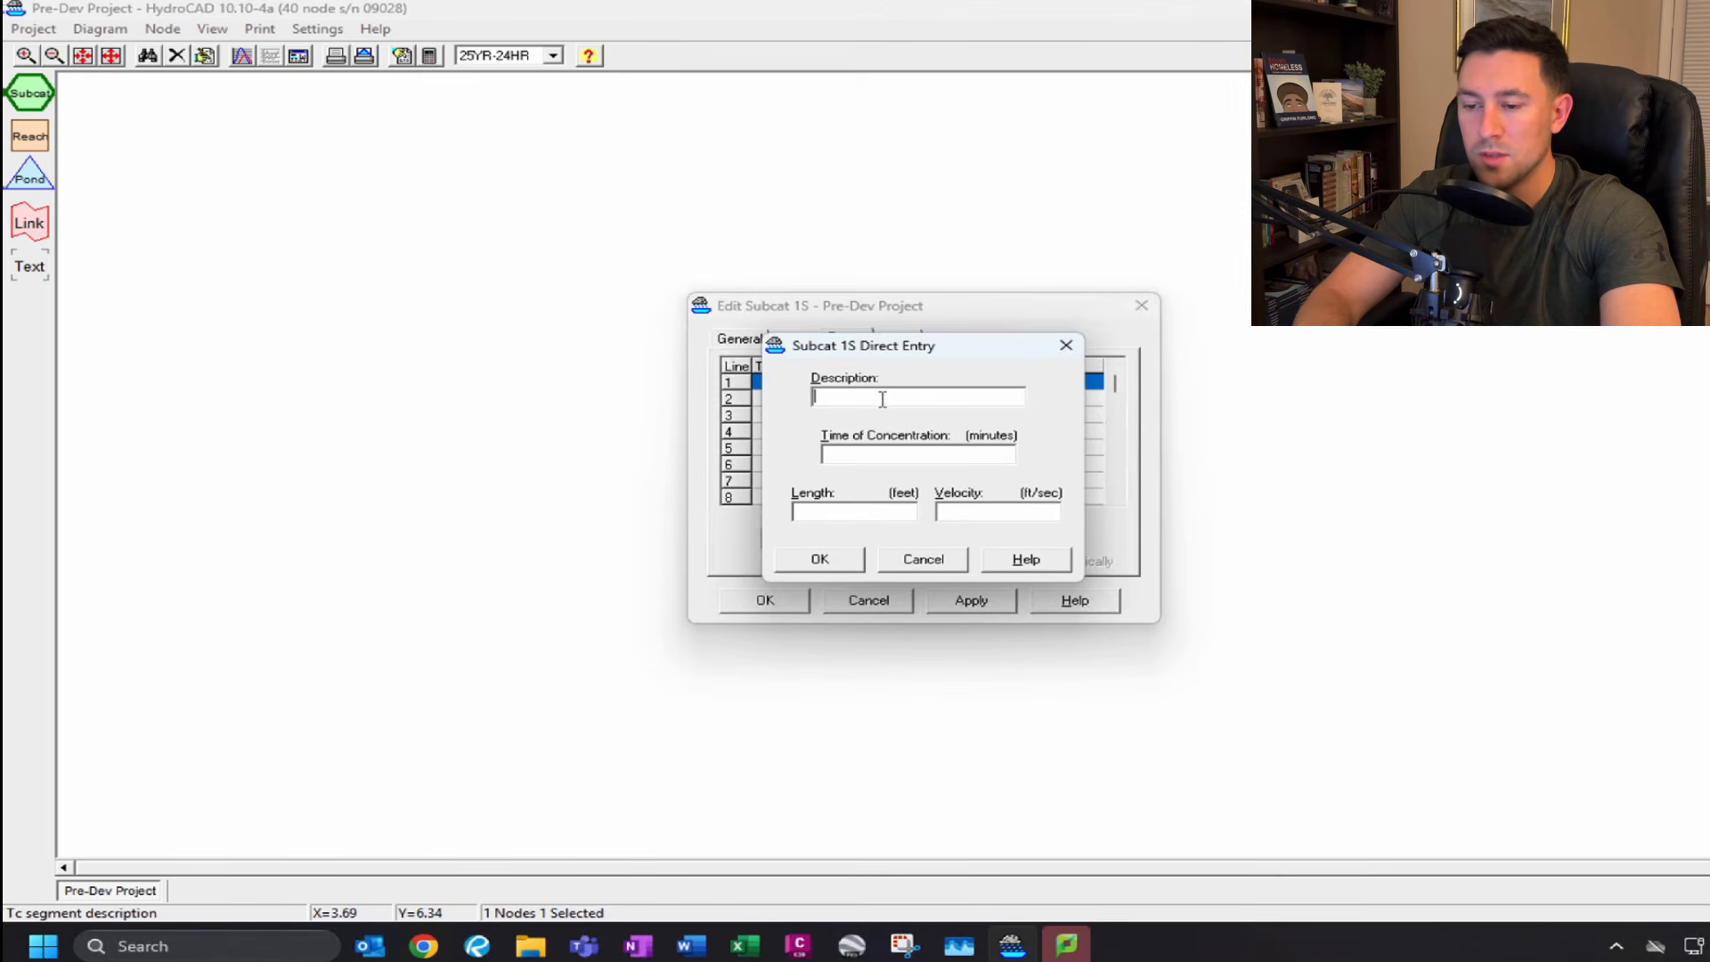
text(TC)
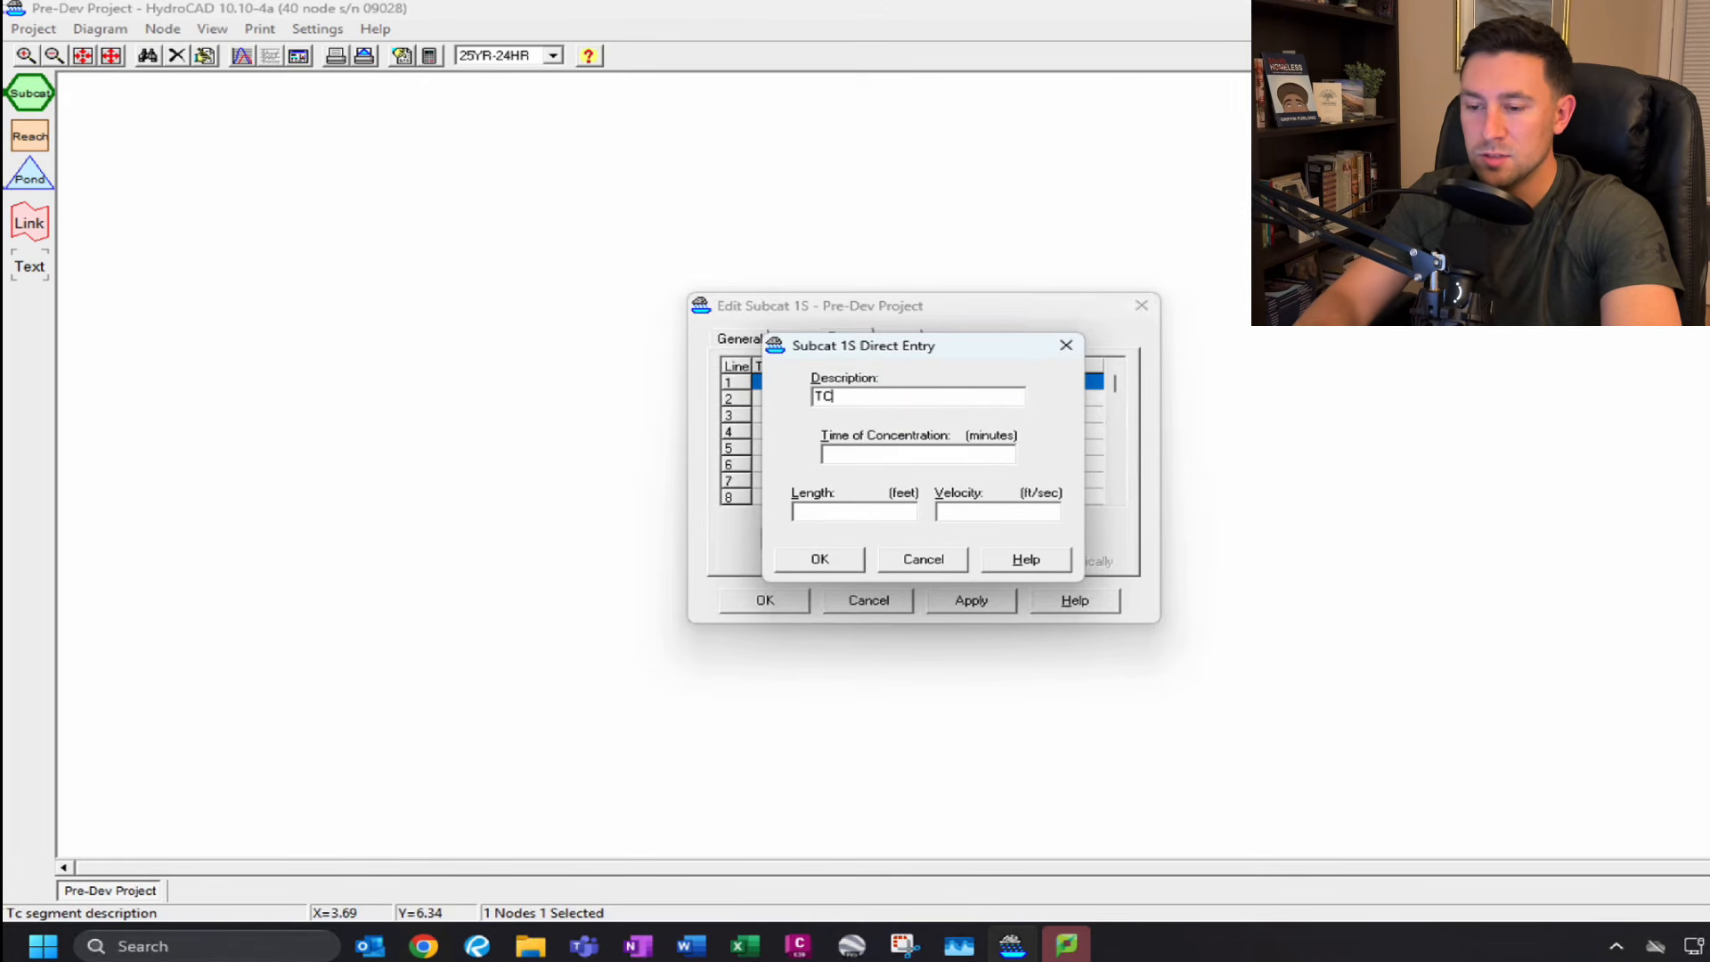
click(917, 453)
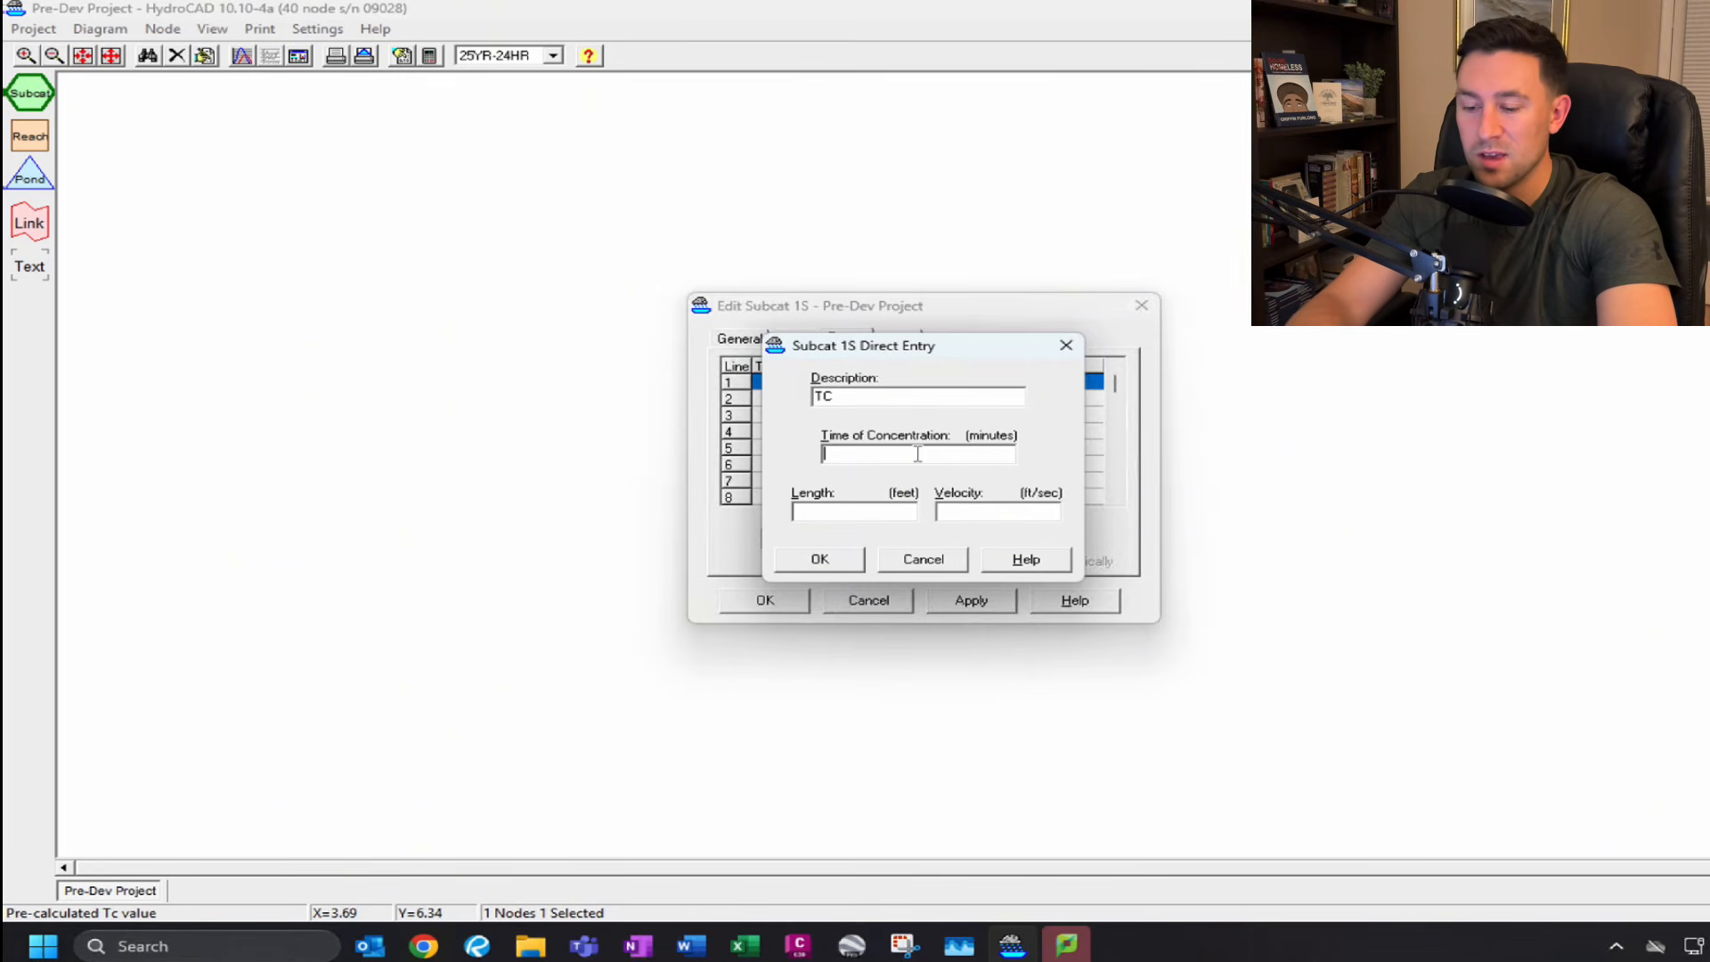
text(20)
click(843, 562)
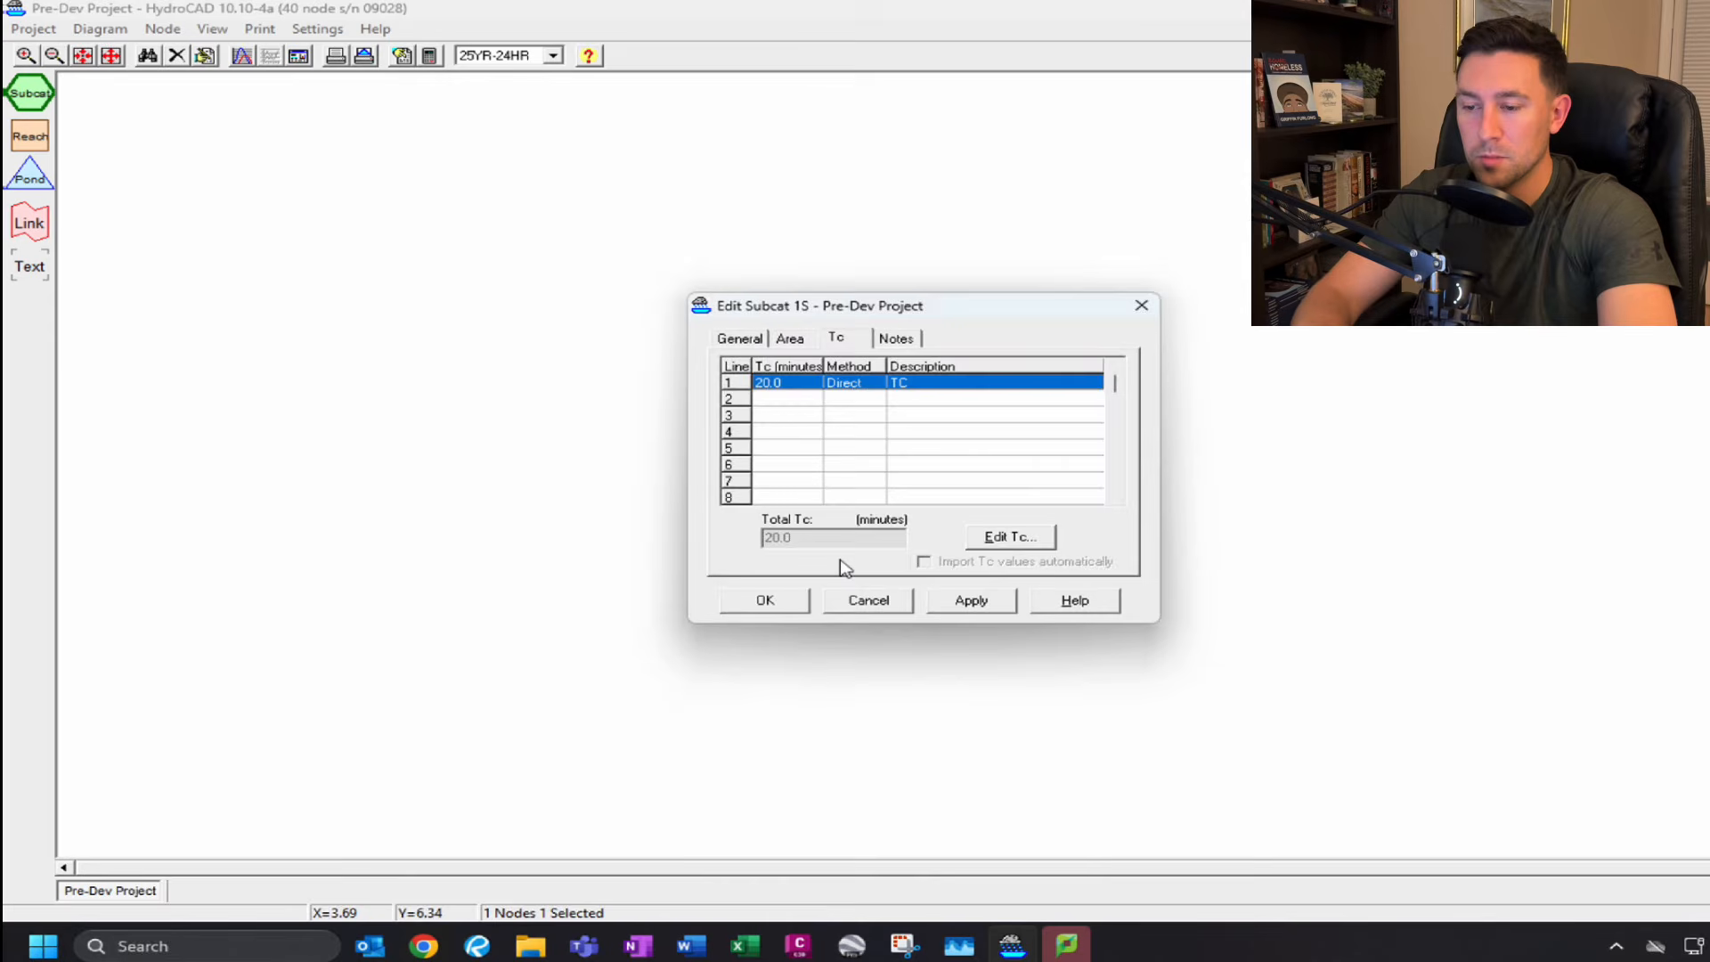
click(946, 601)
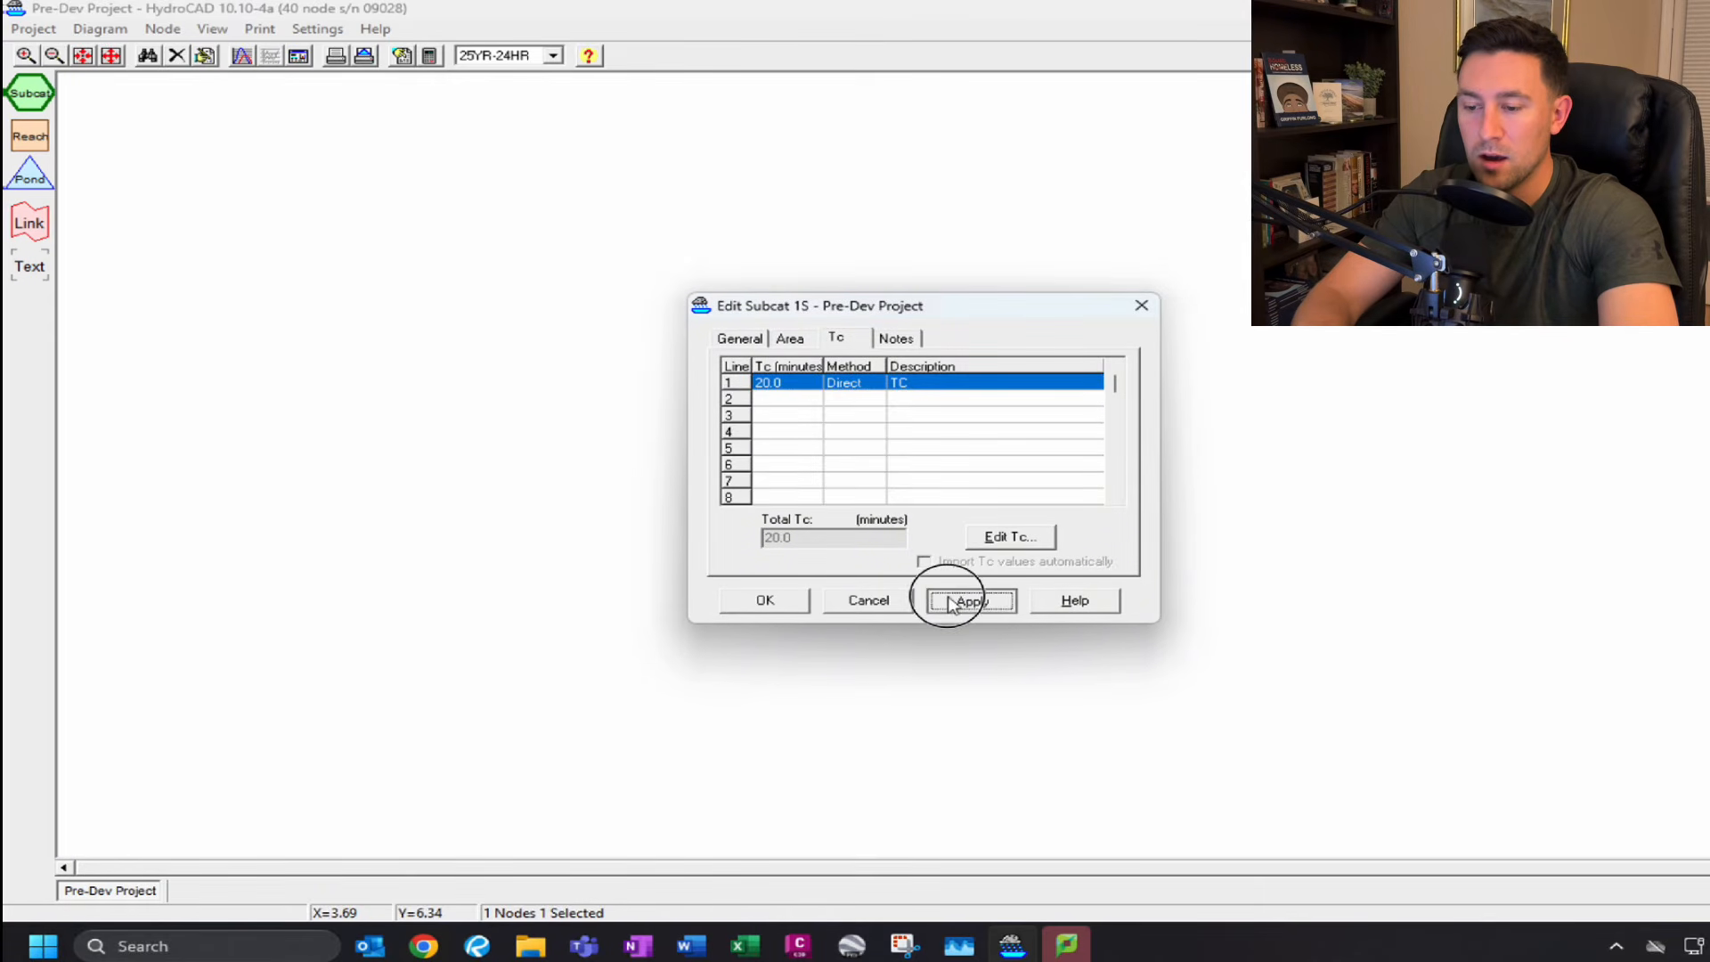
click(798, 611)
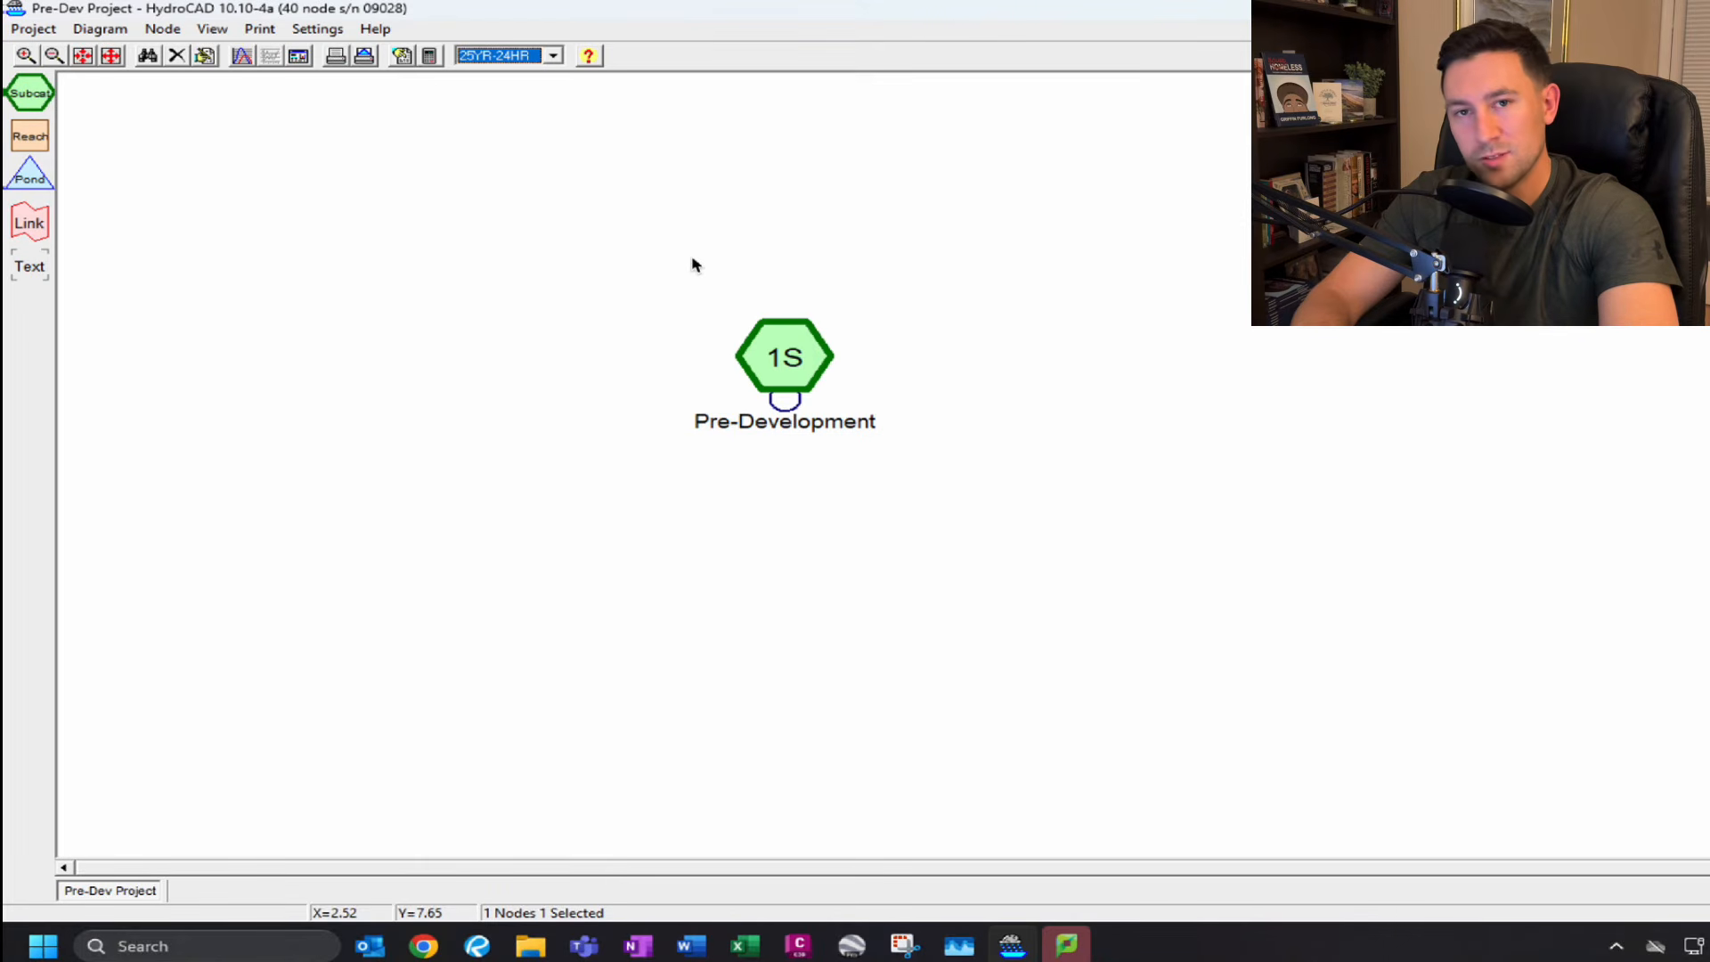
Open the subcatchment's runoff hydrograph, enlarge its window, and switch the graph to 2D.
double_click(793, 384)
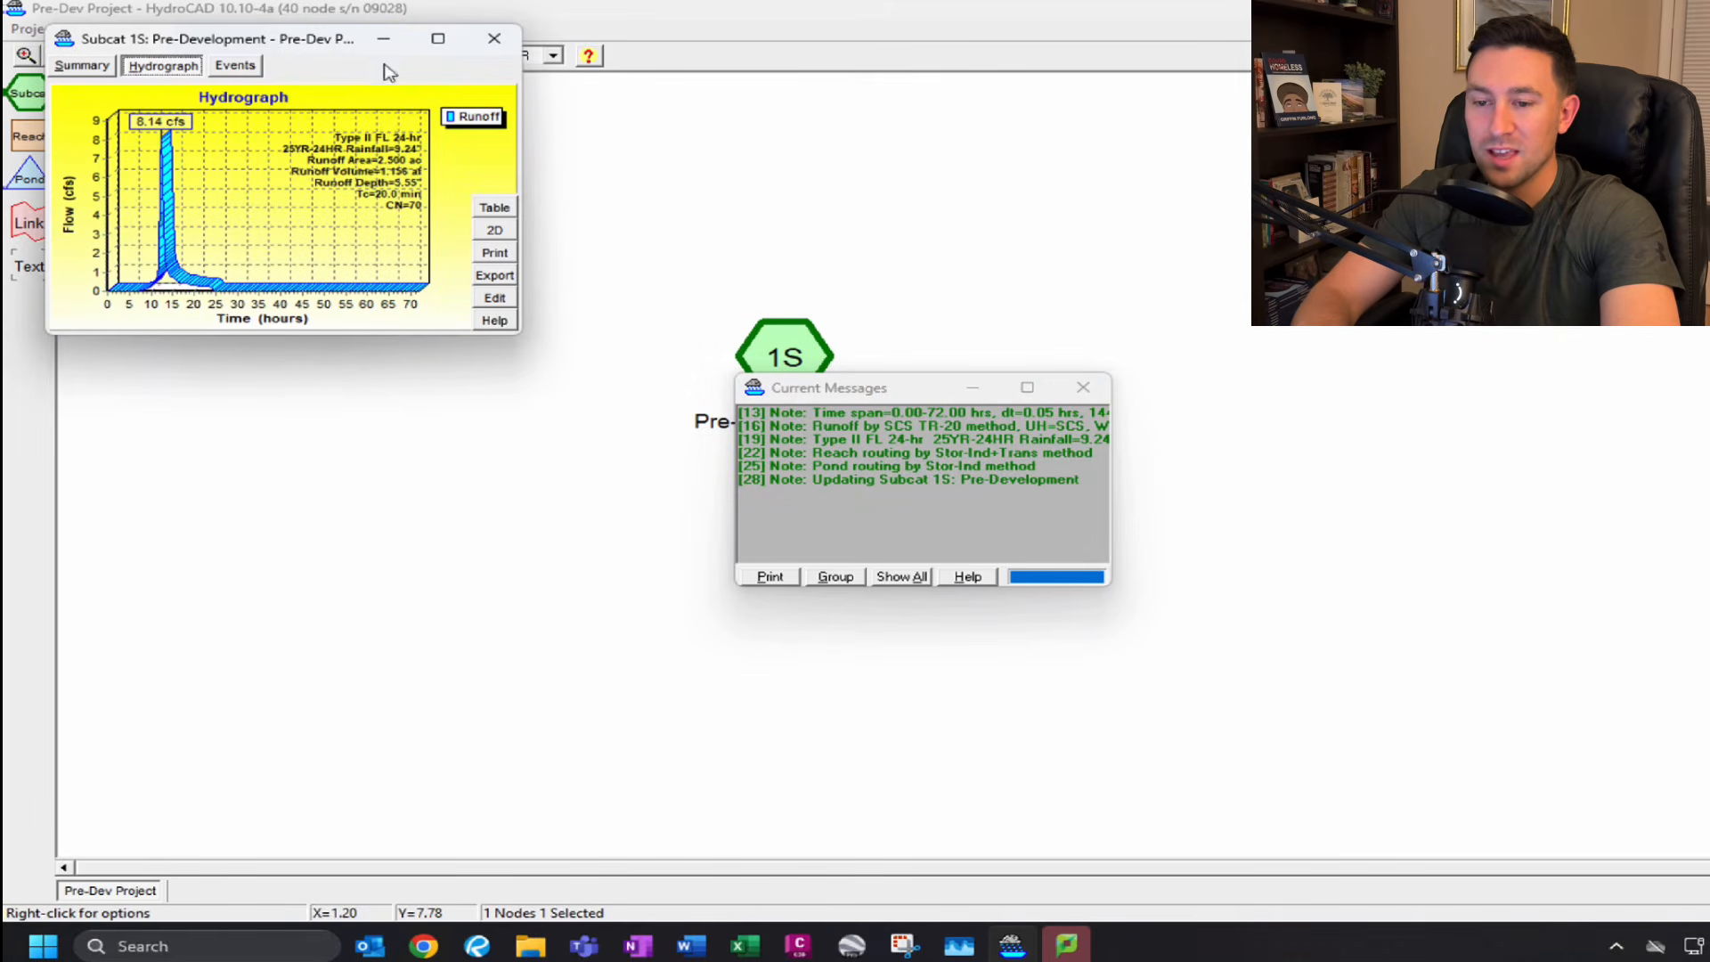
drag(334, 40, 470, 317)
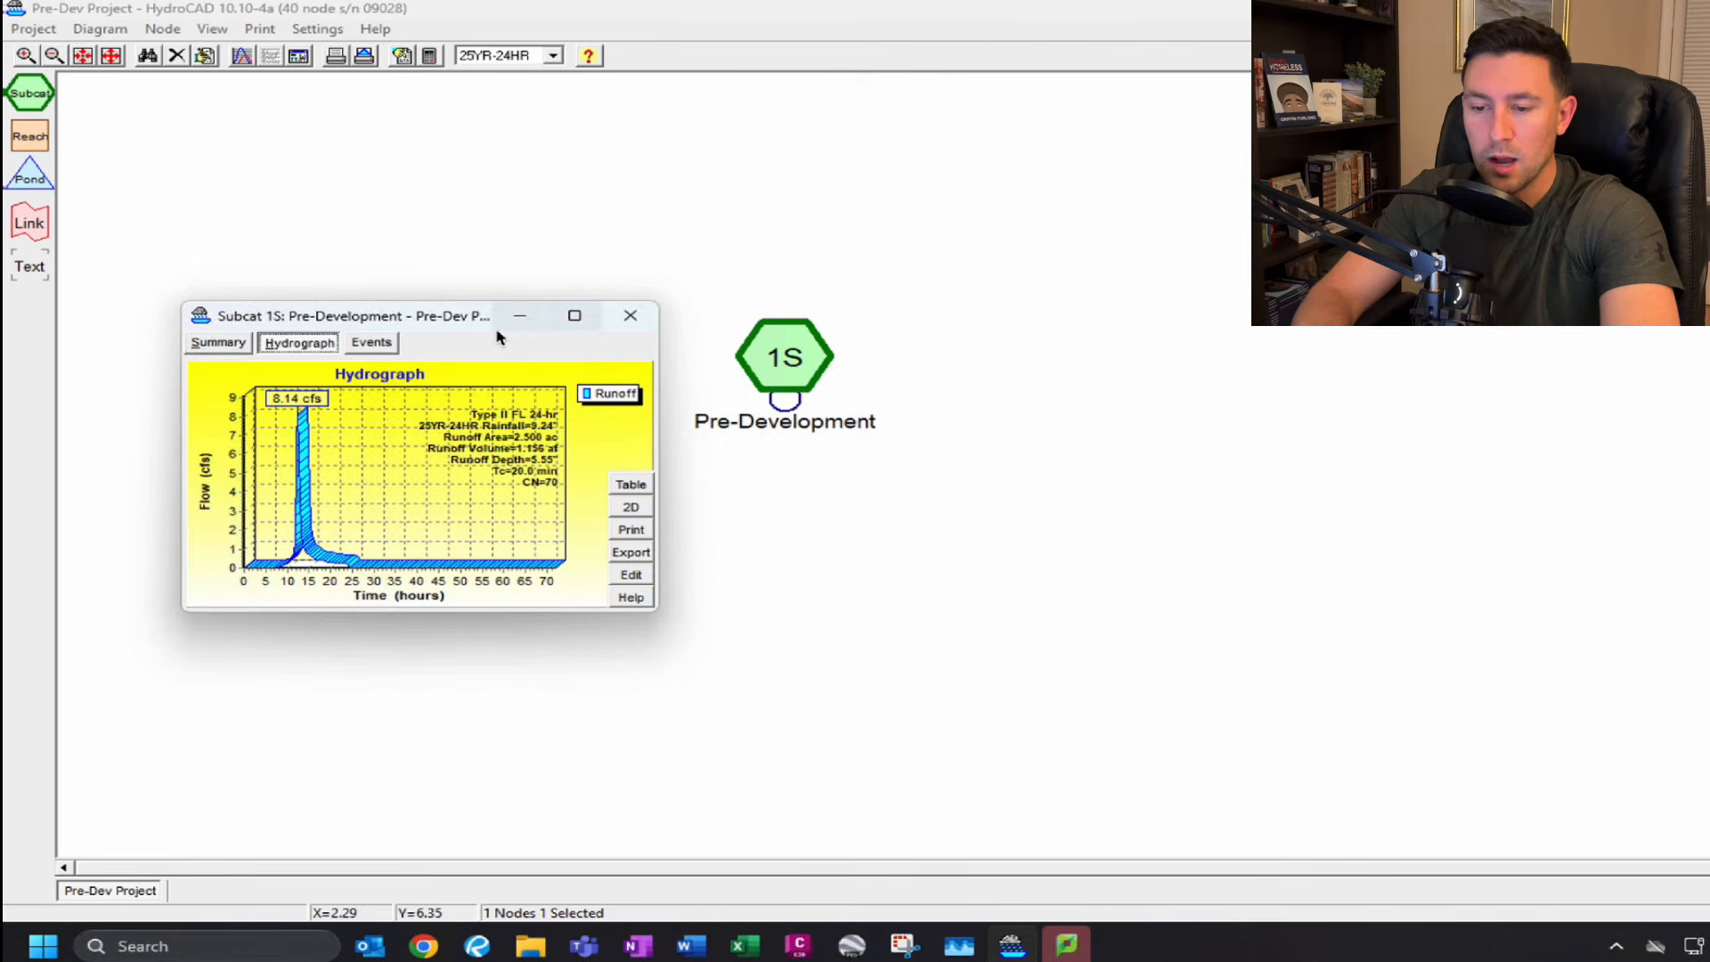
drag(487, 318, 852, 267)
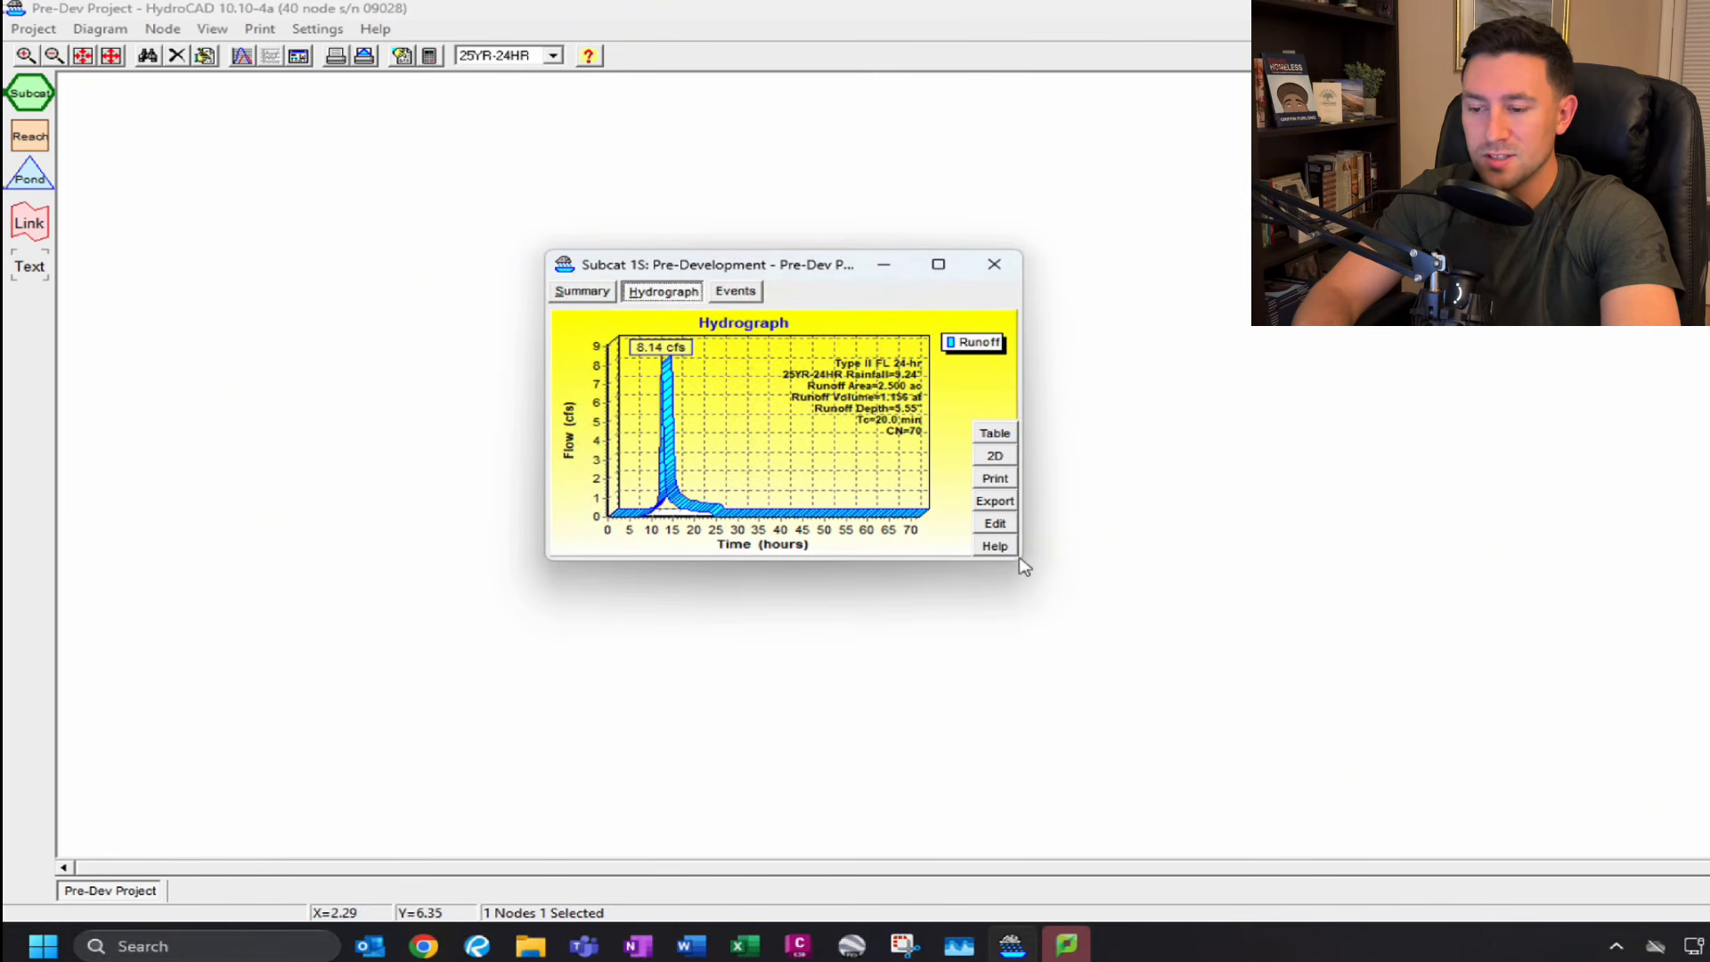
drag(1021, 566, 1369, 730)
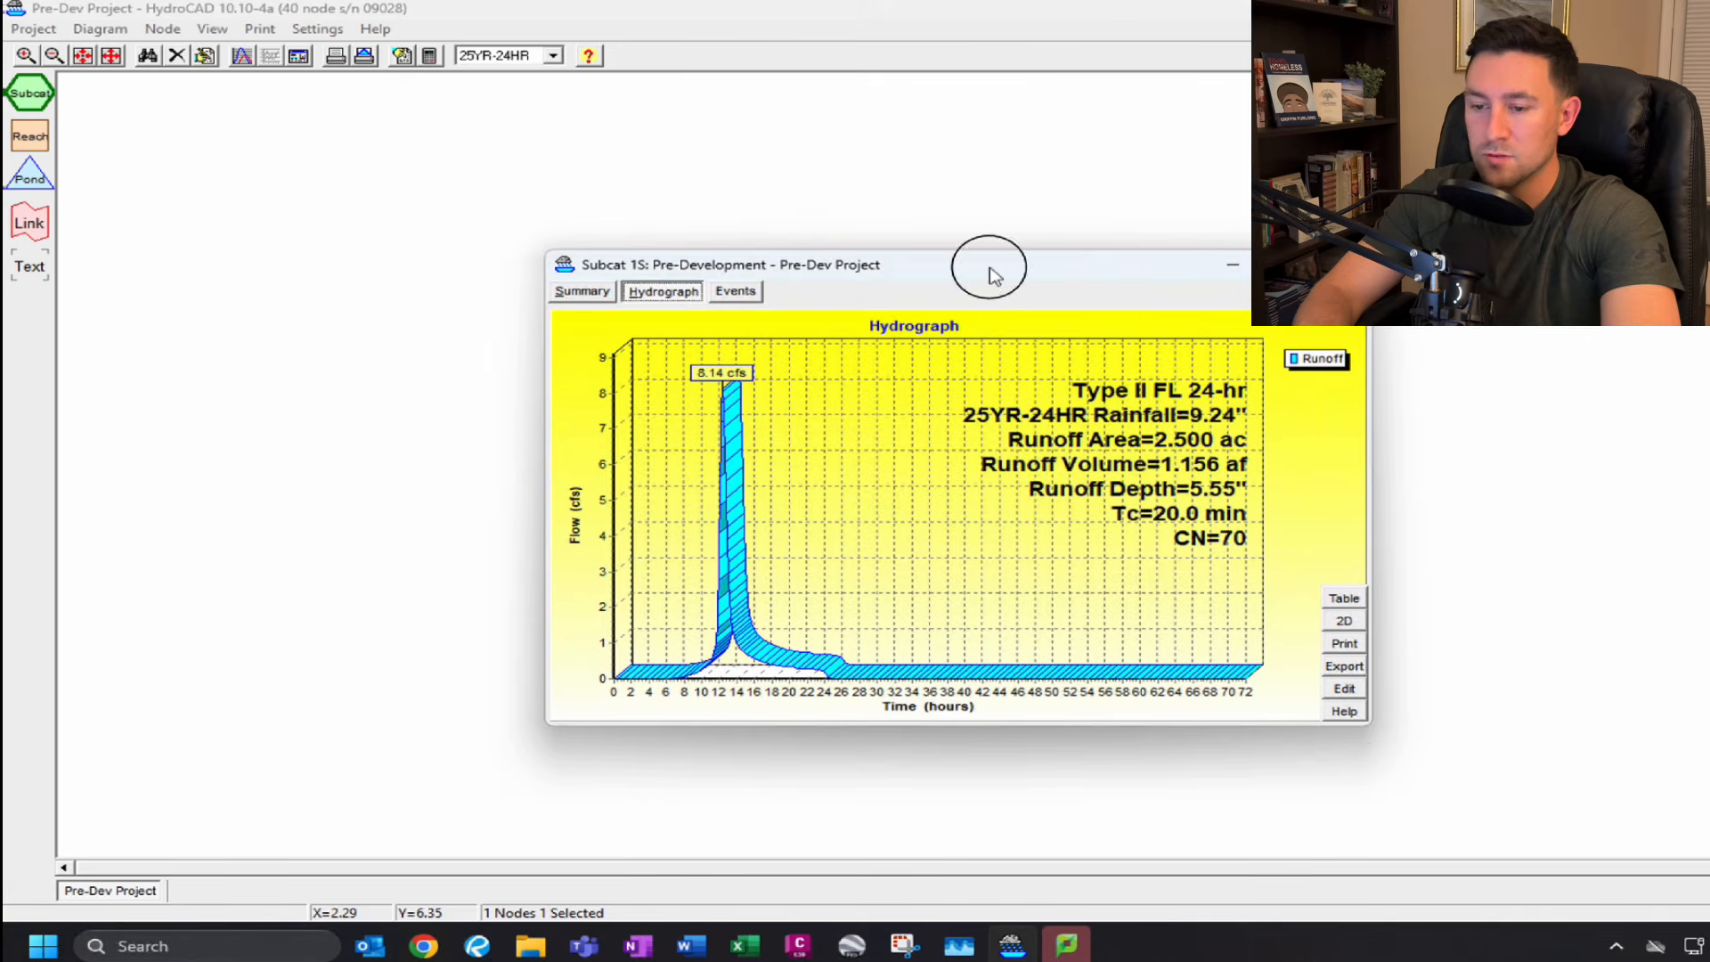
drag(988, 267, 914, 212)
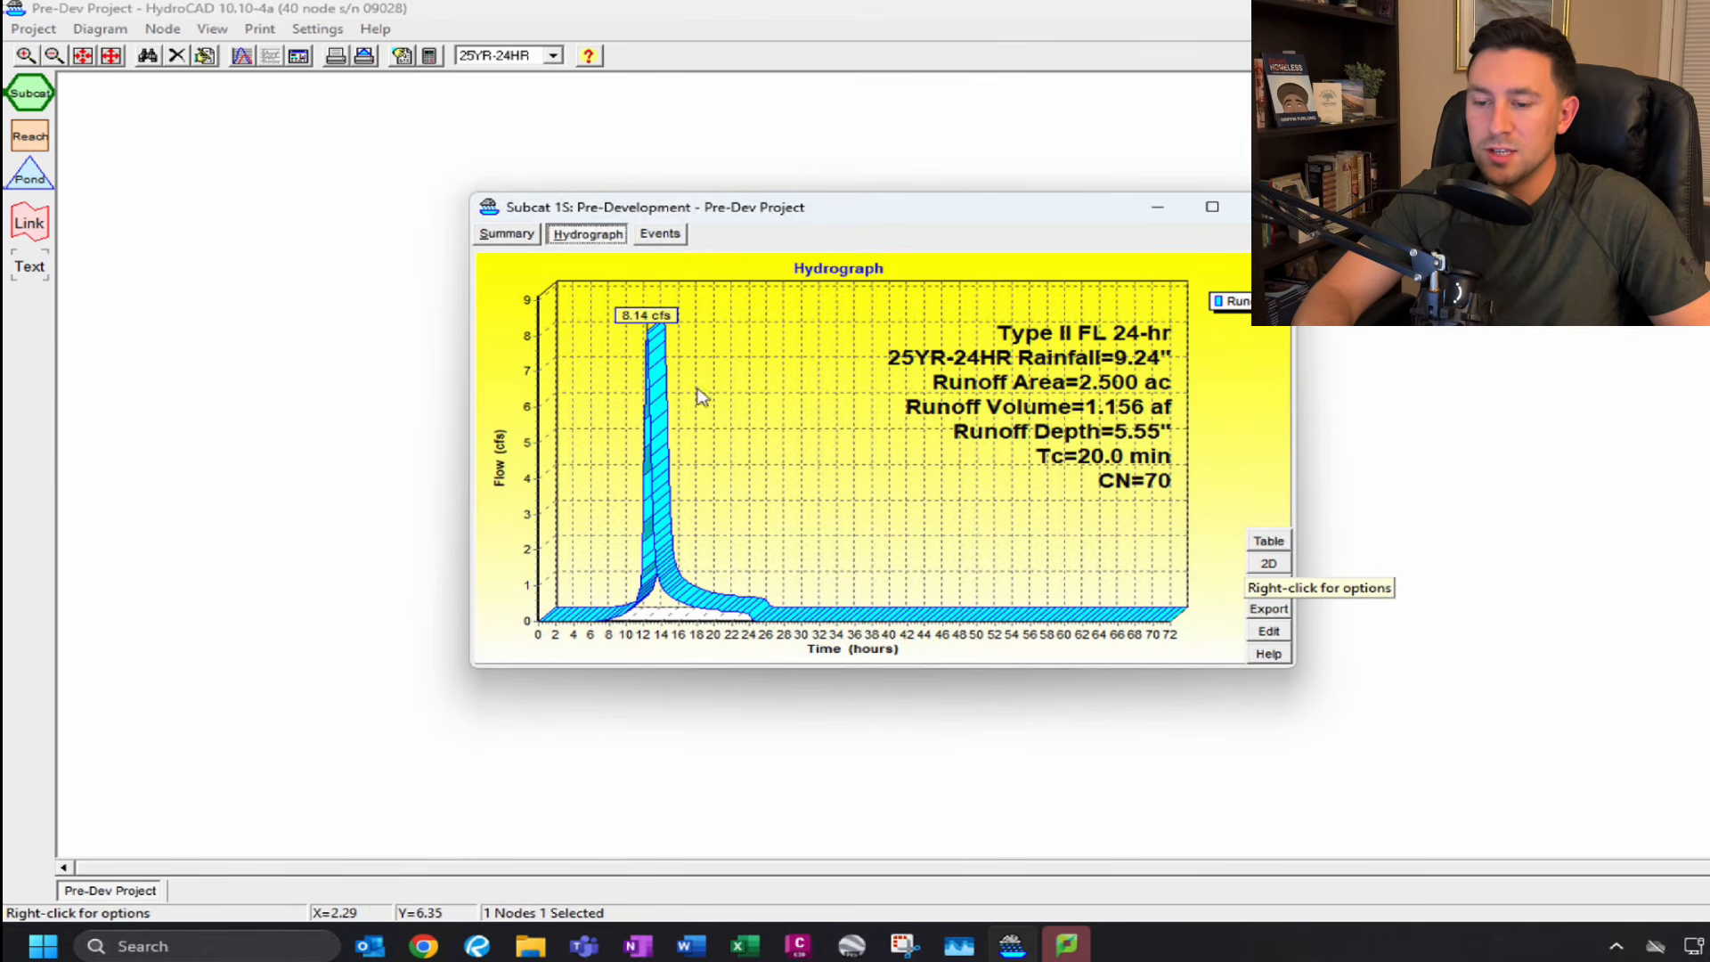
click(1270, 567)
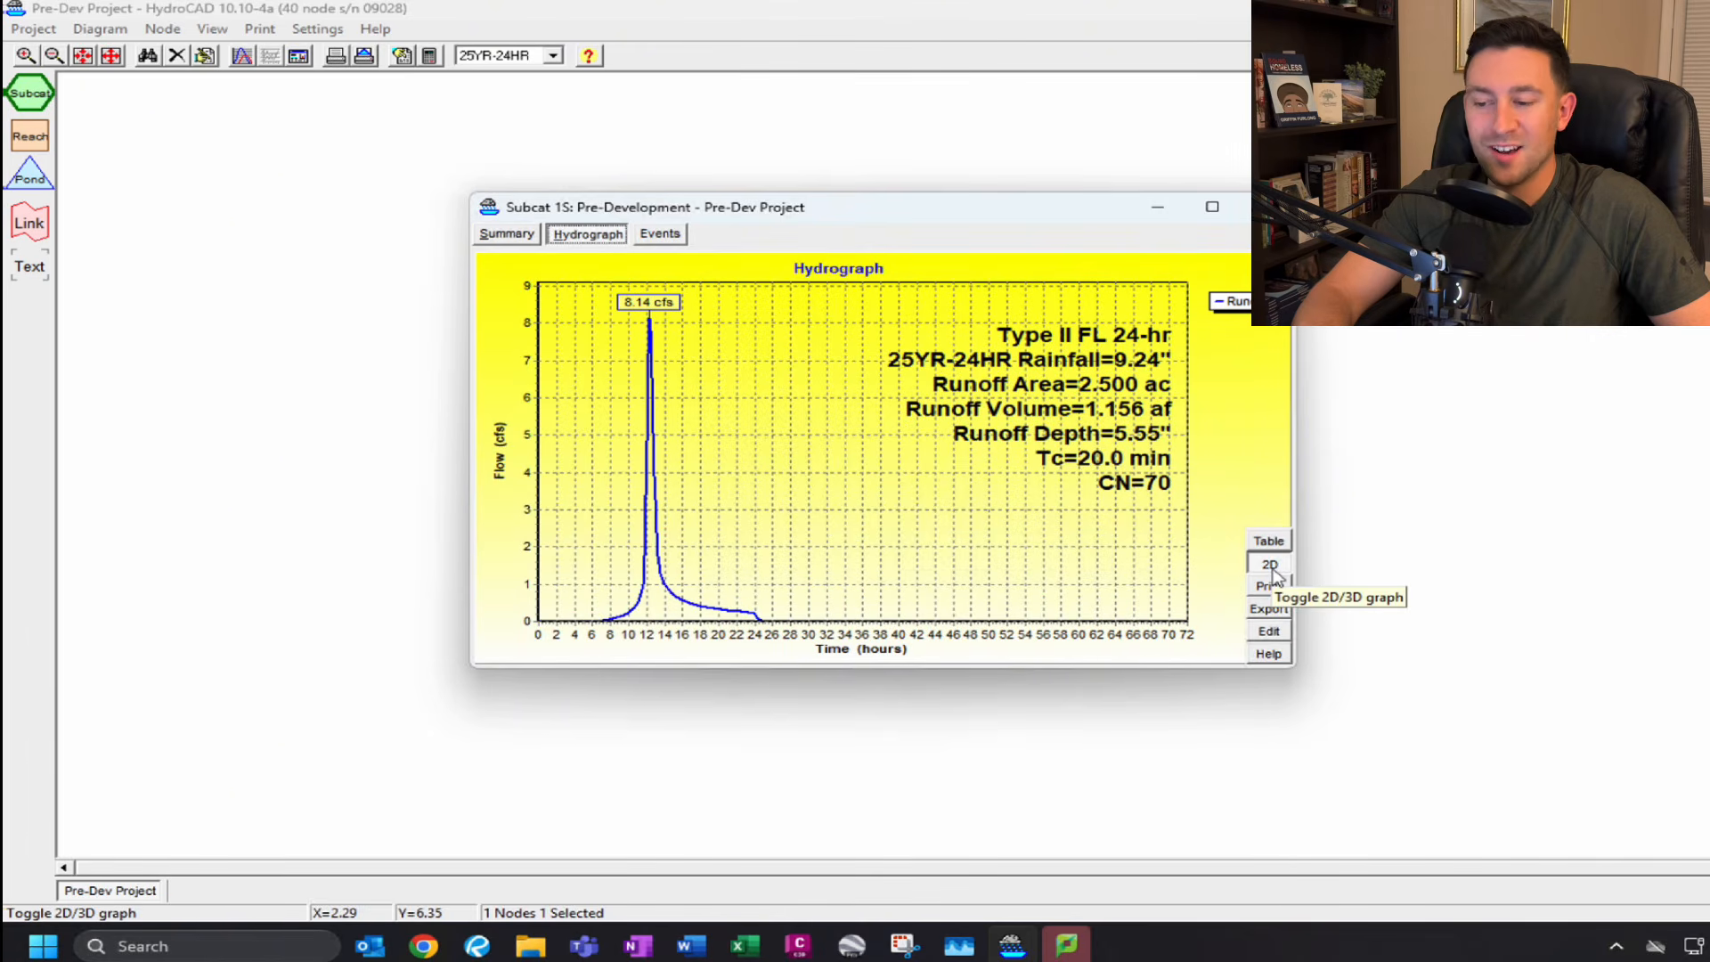
Review the subcatchment's hydrograph table, event results and summary.
click(1269, 541)
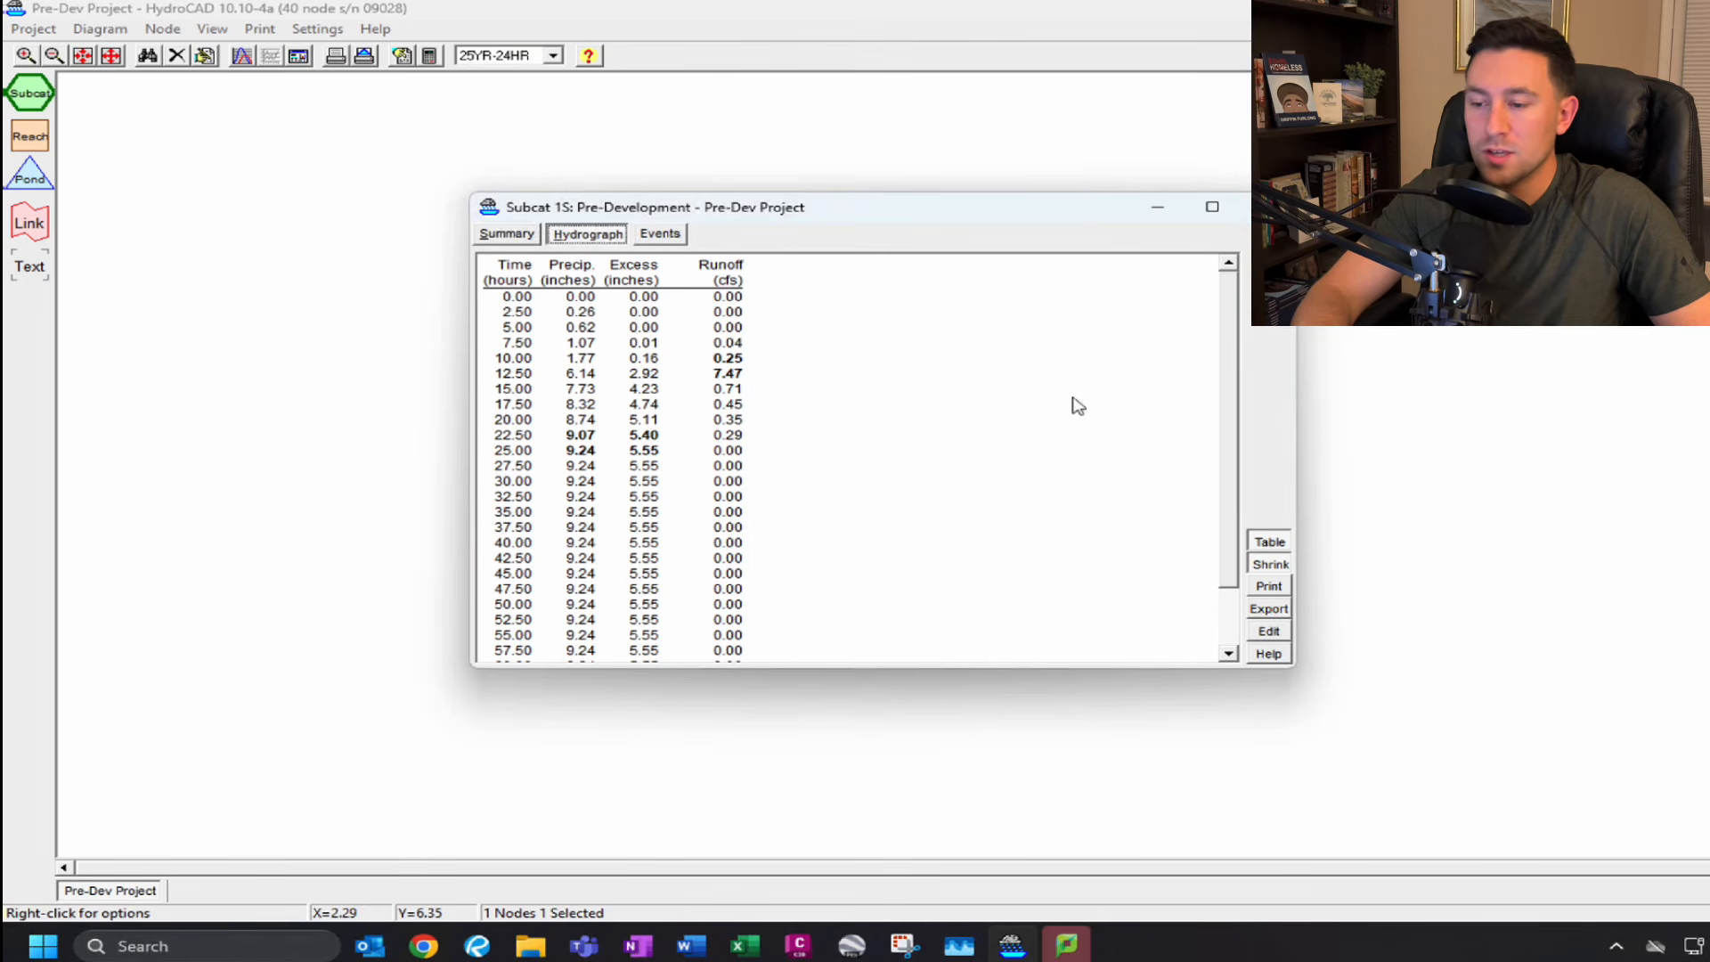
drag(1225, 333, 1225, 431)
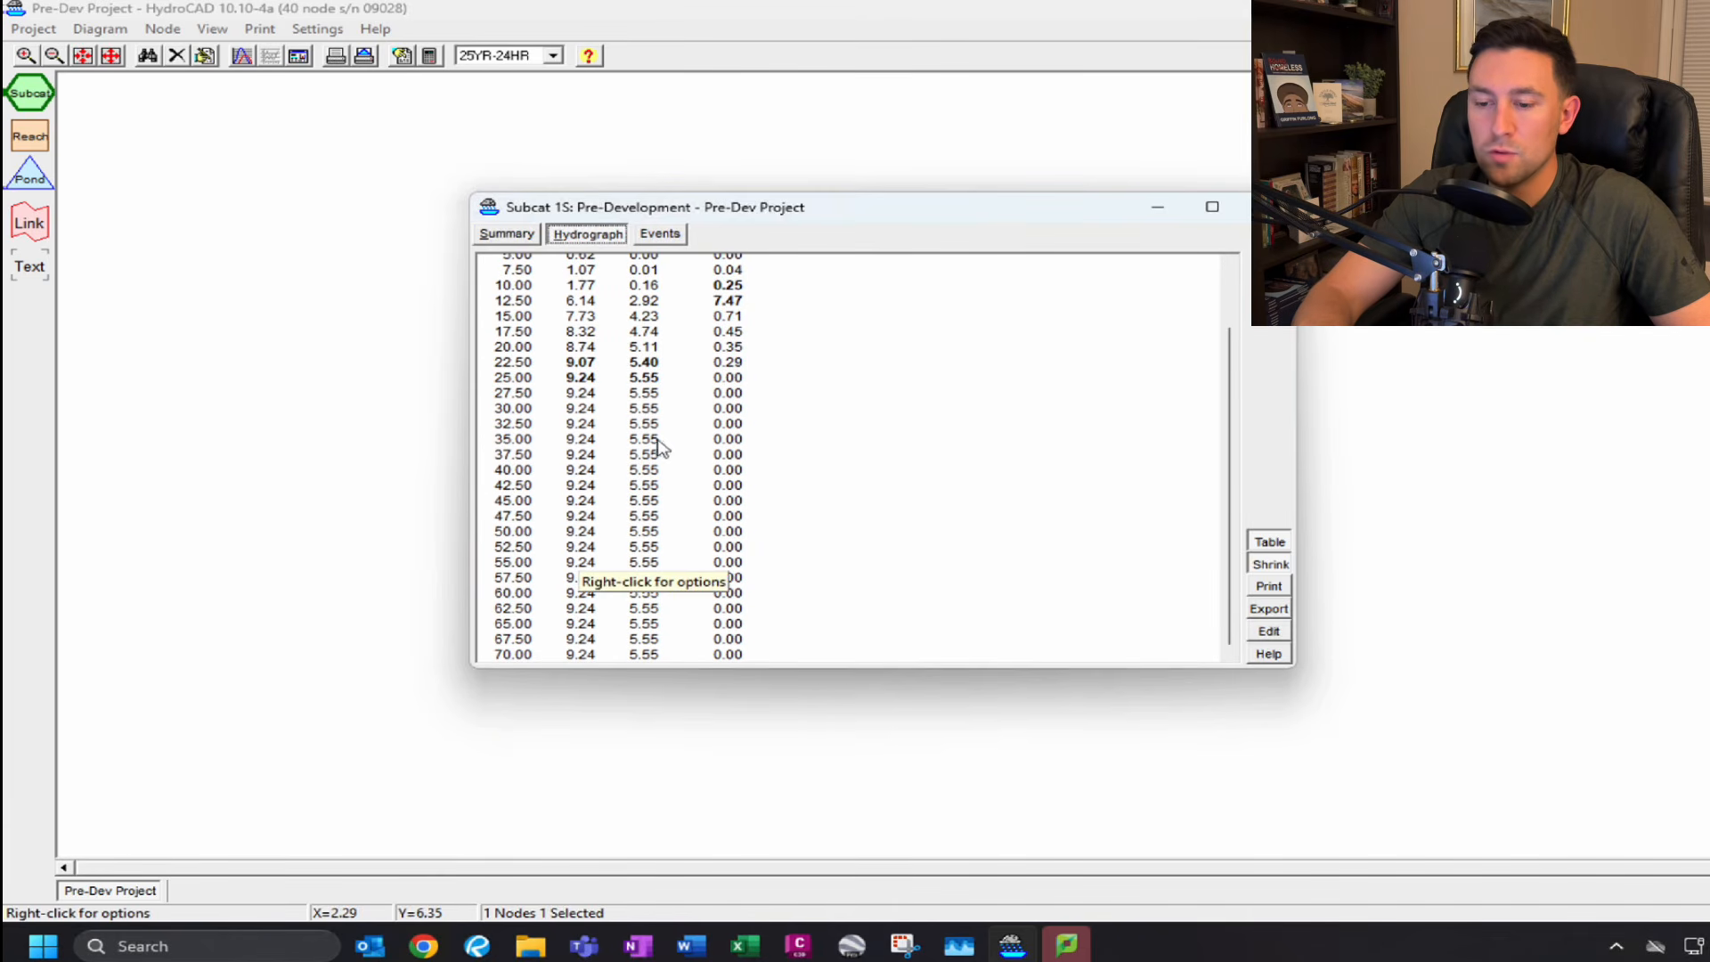
drag(1233, 431, 1229, 335)
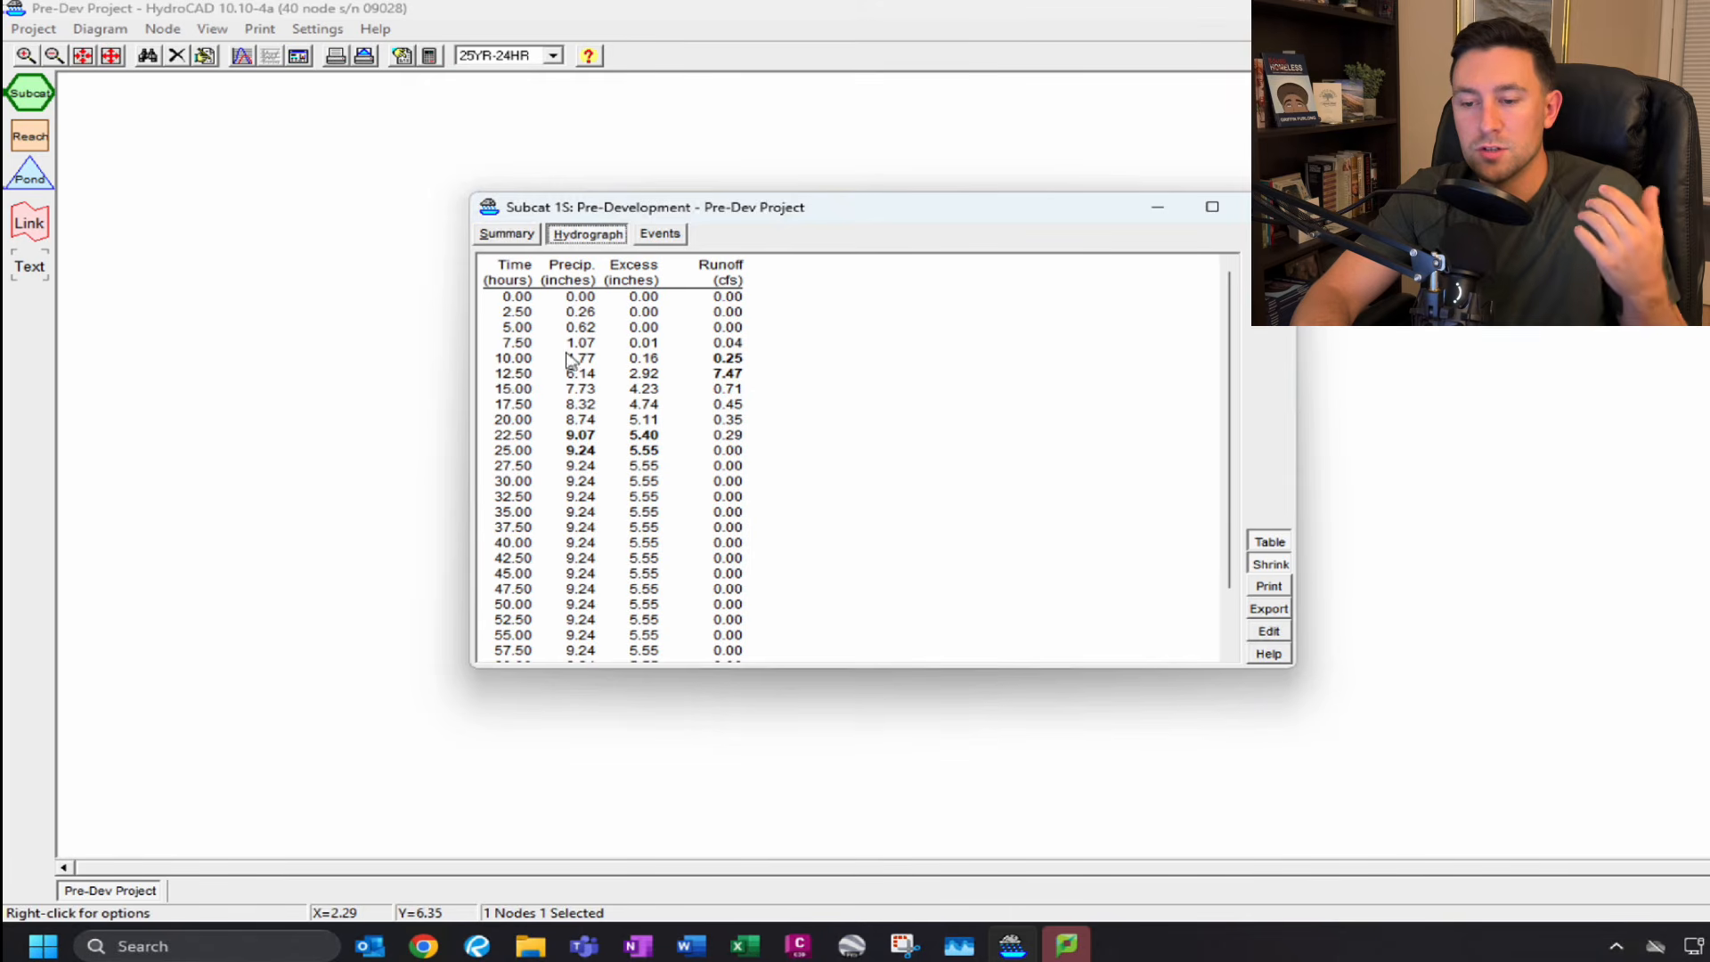
click(653, 238)
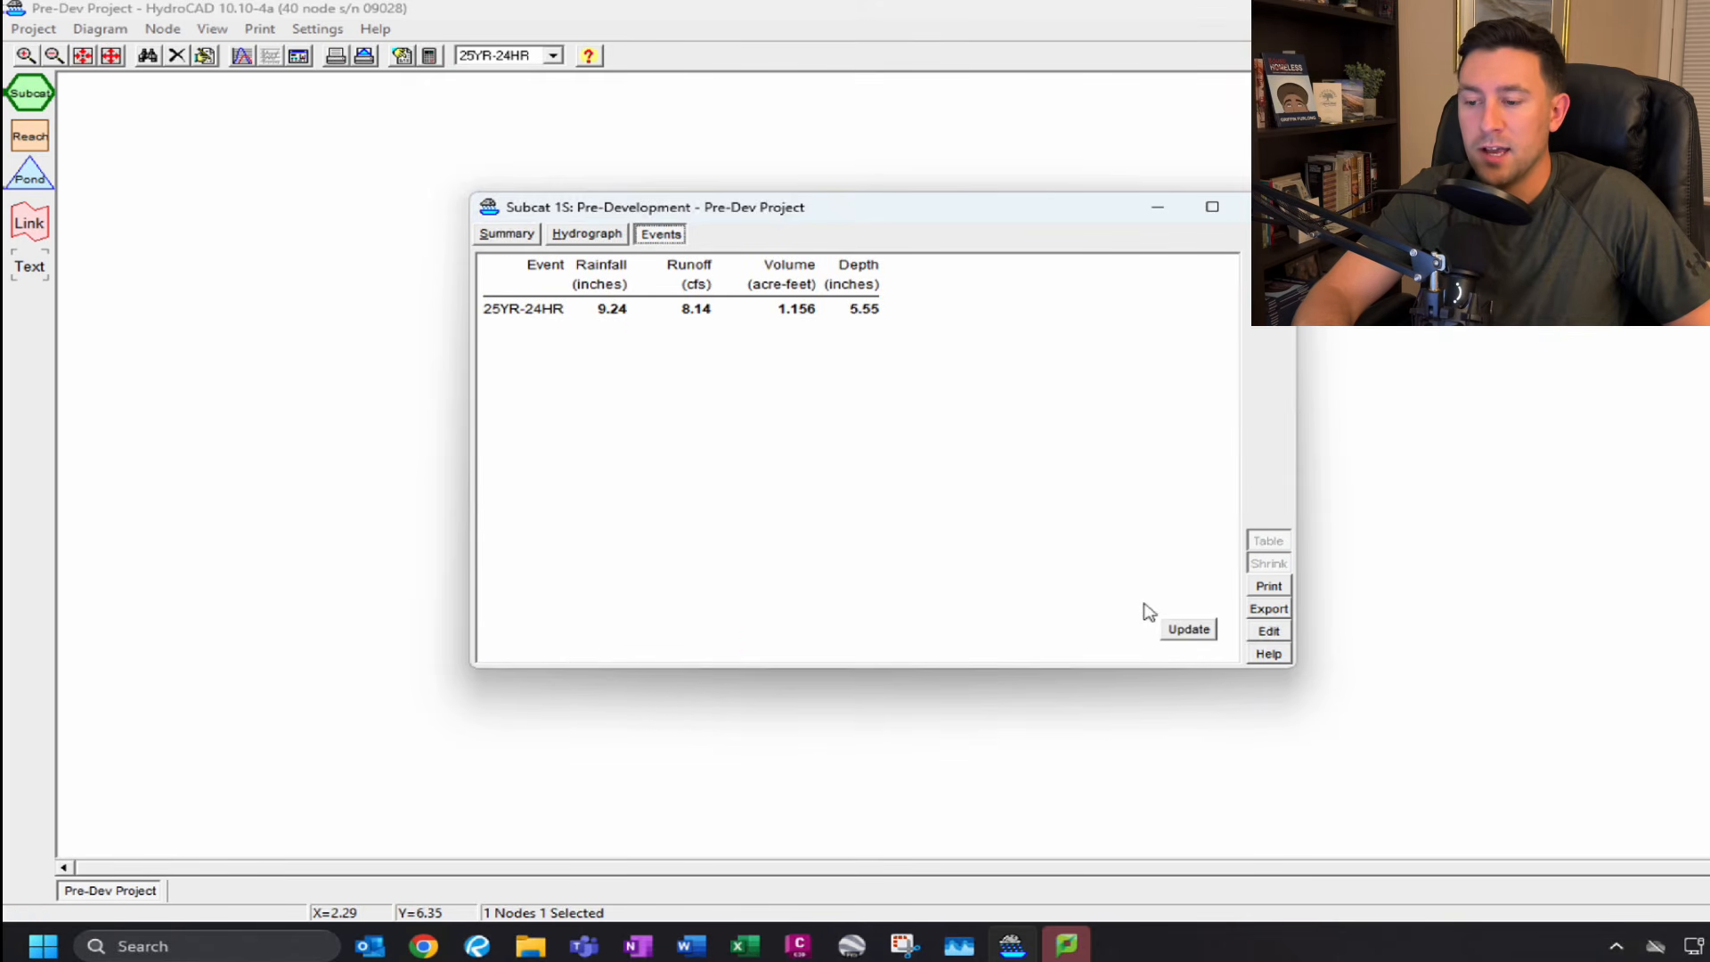
click(1192, 629)
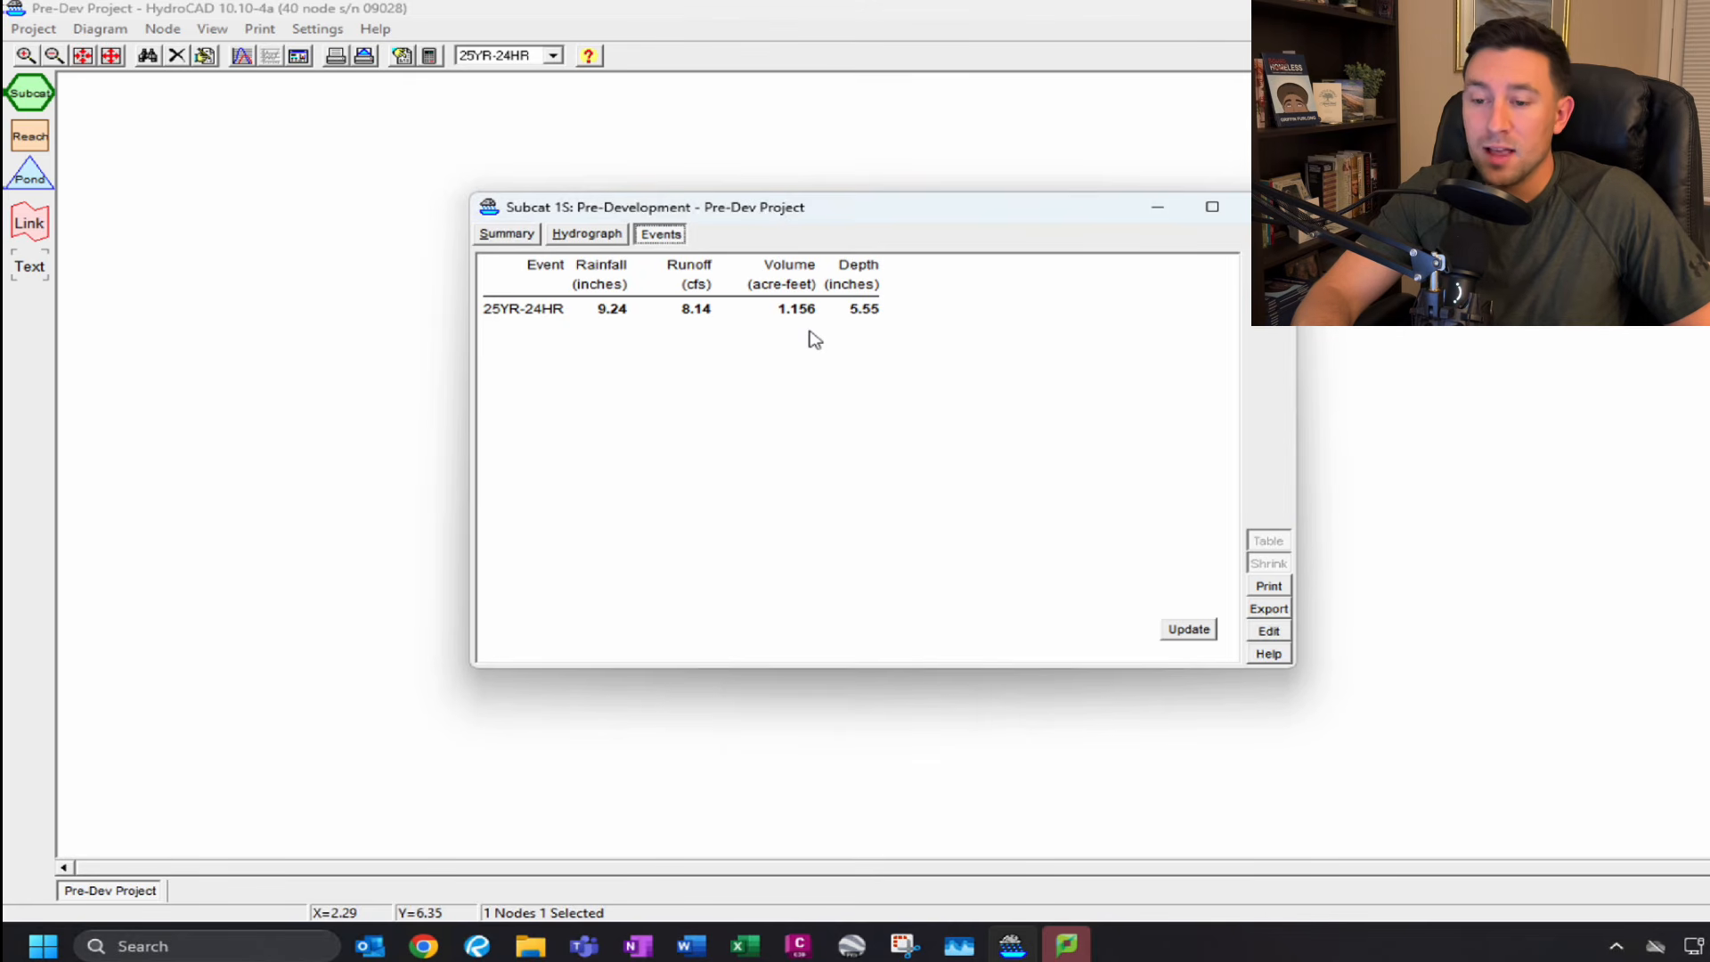
click(509, 237)
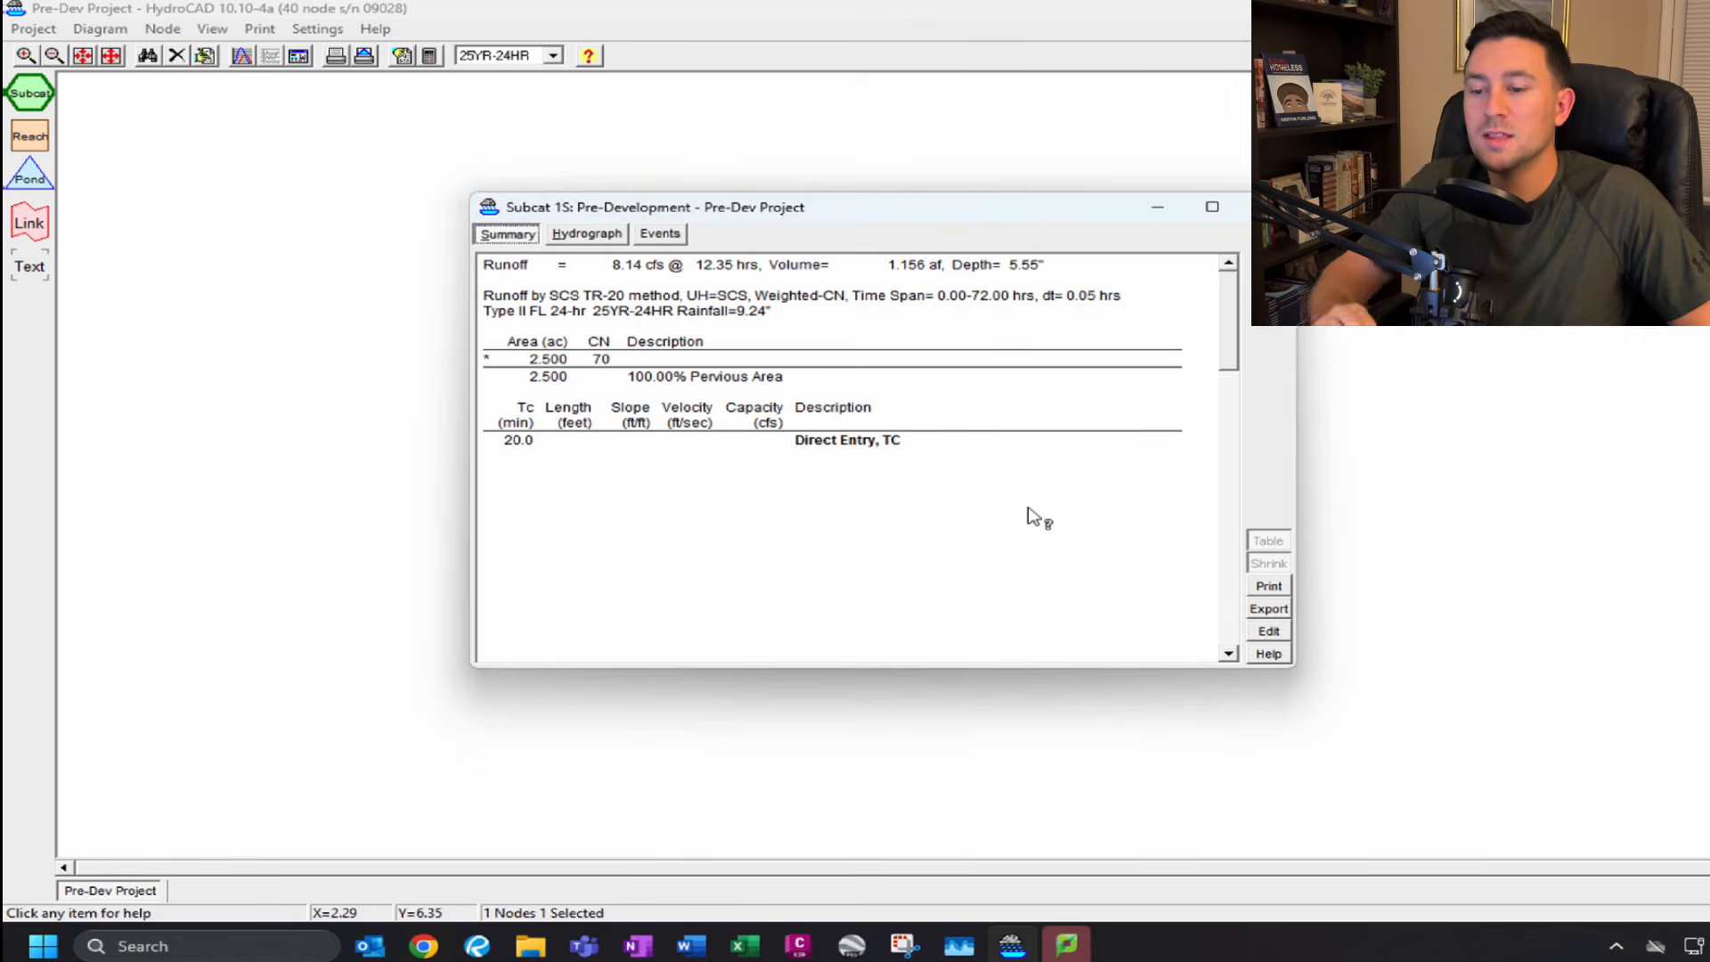